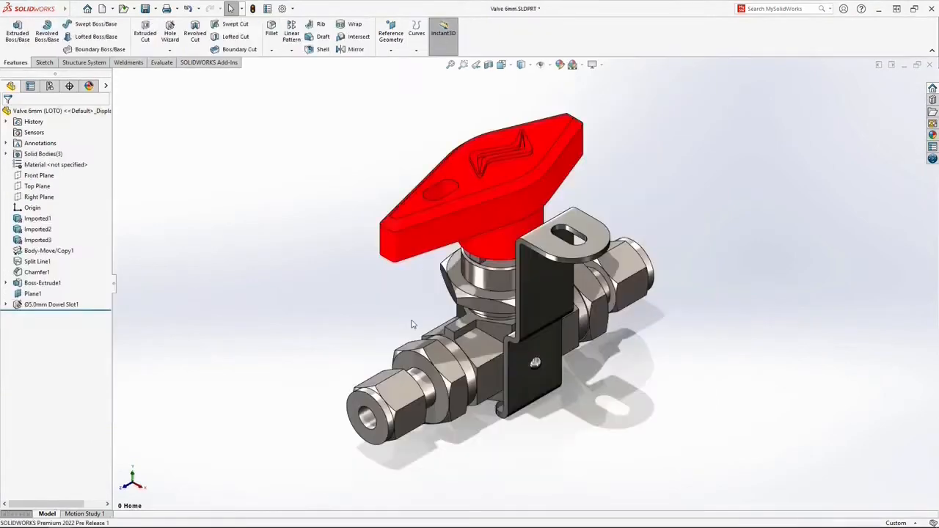
Step: Create an offset copy of Plane1 below the handle's top and split the handle's side faces along it by intersection
click(609, 134)
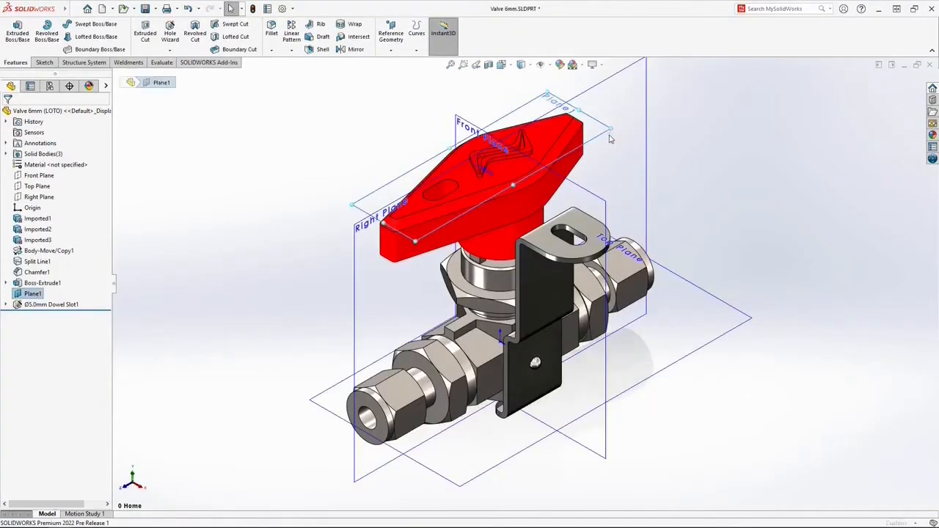
ctrl+drag(610, 136, 617, 170)
click(618, 202)
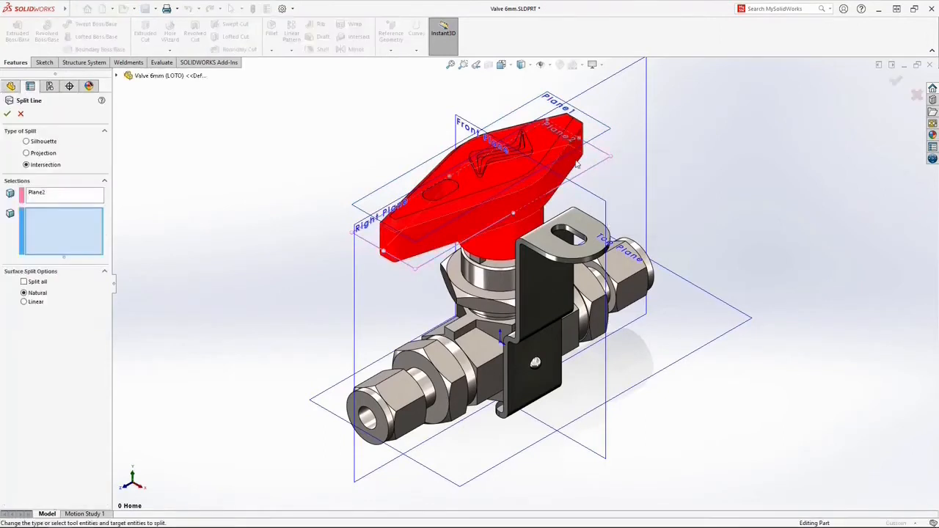
click(577, 159)
right_click(577, 160)
Step: Draft the handle's sides in both directions from the split edge as parting line, pulling from the top face with Direction 1 at 6 degrees
key(s)
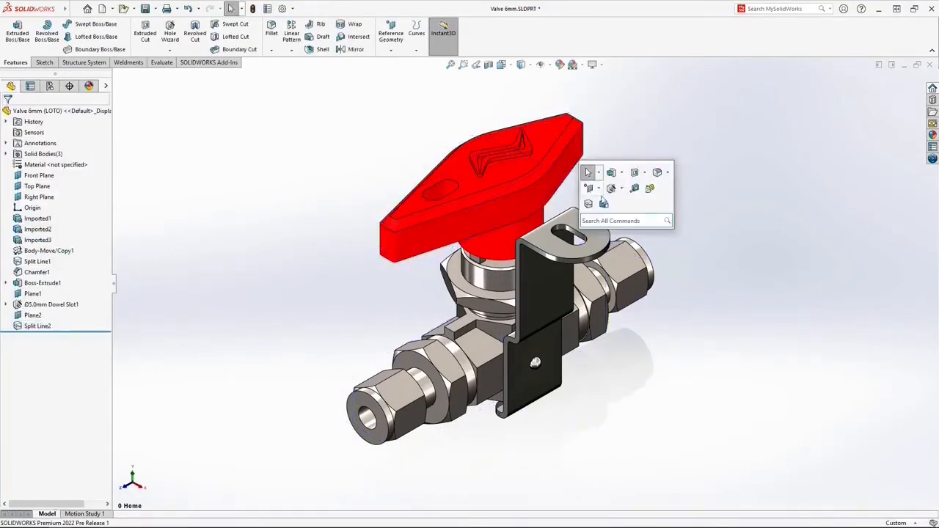
click(603, 203)
click(556, 137)
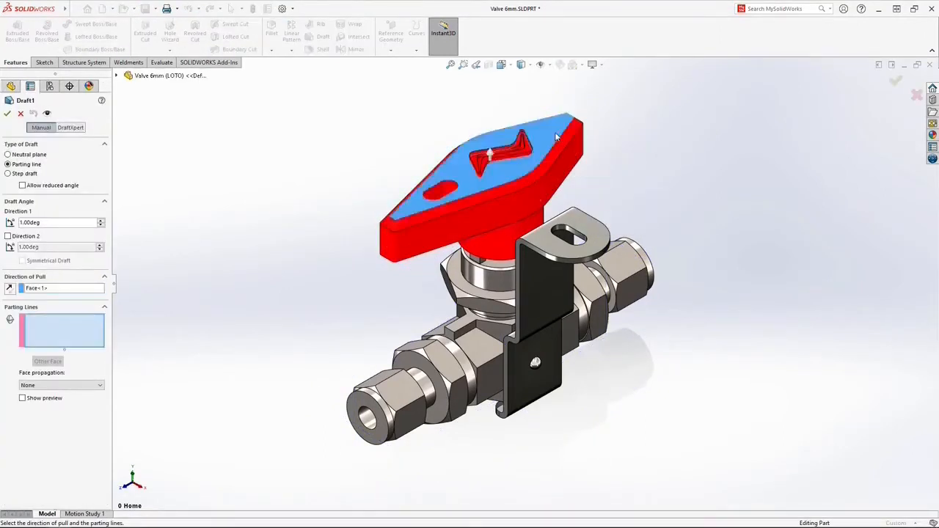
click(575, 163)
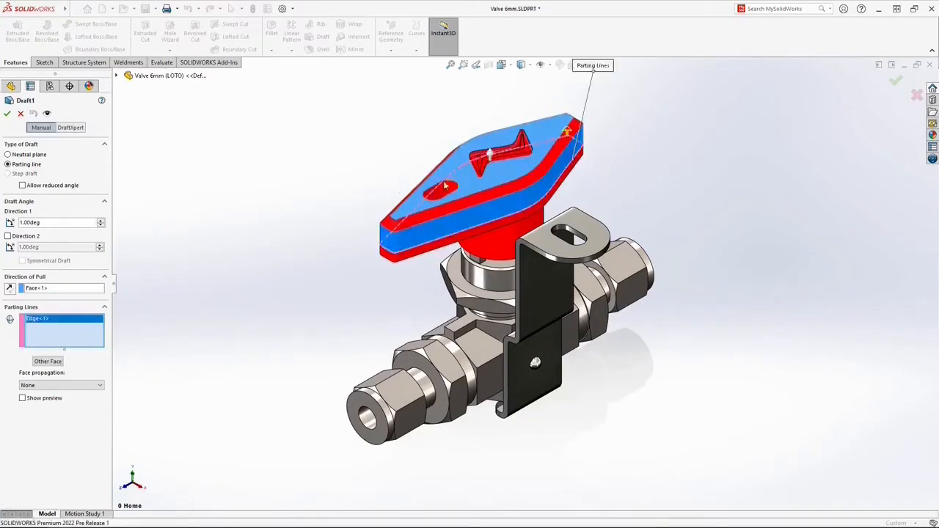
click(104, 224)
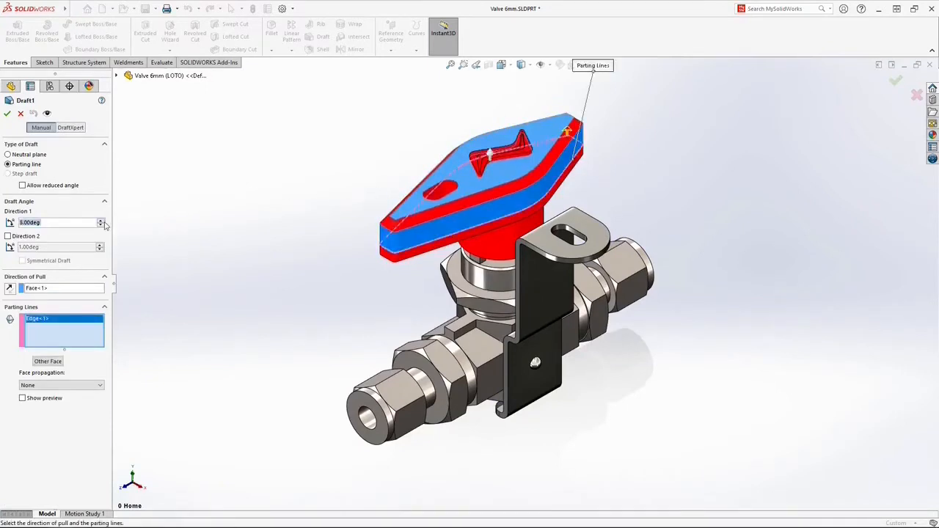
click(33, 237)
click(102, 246)
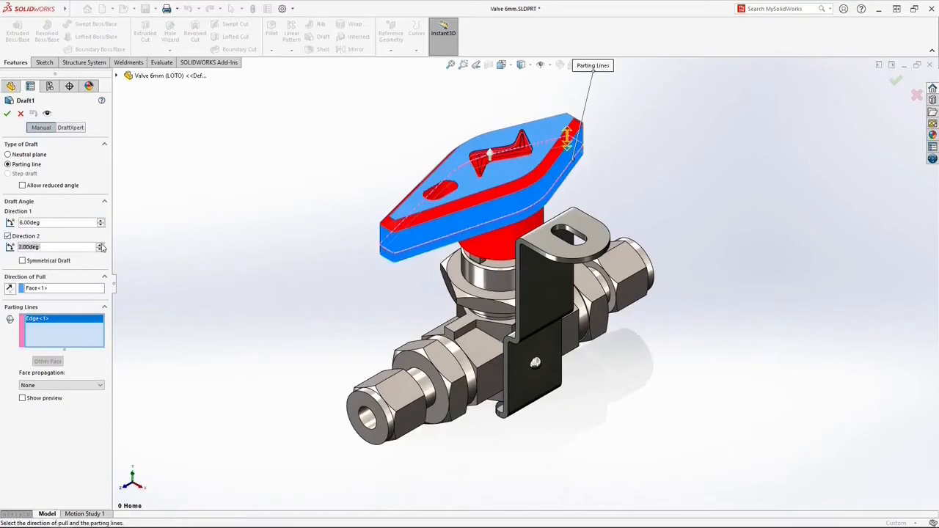
click(8, 114)
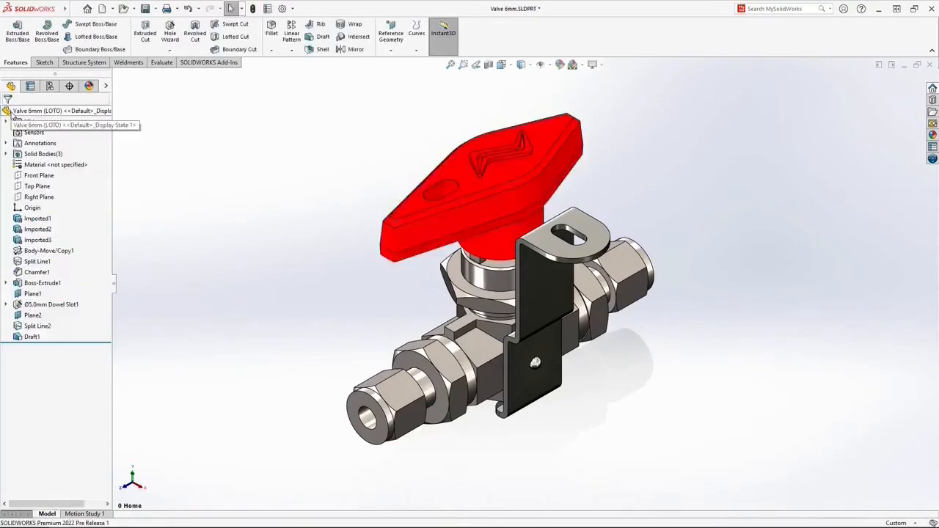
Step: Save all three solid bodies of the valve to separate part files
right_click(45, 154)
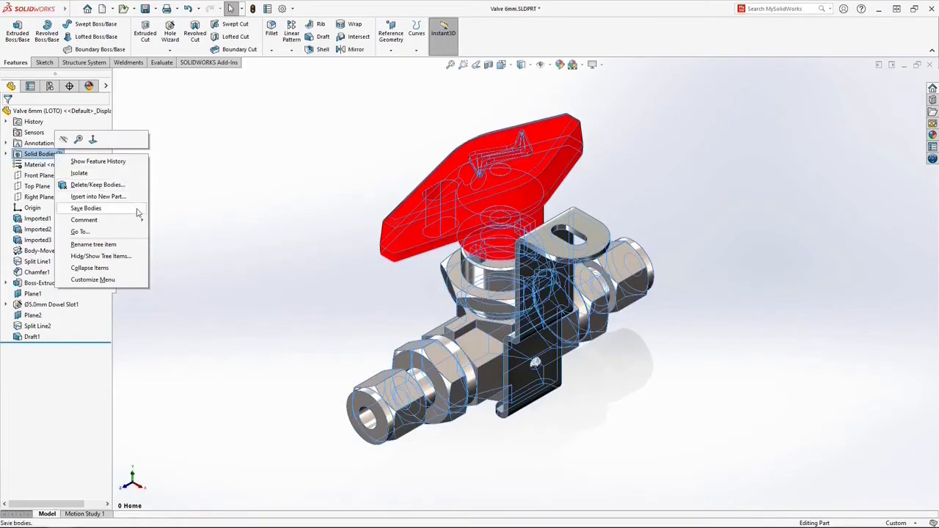
click(86, 209)
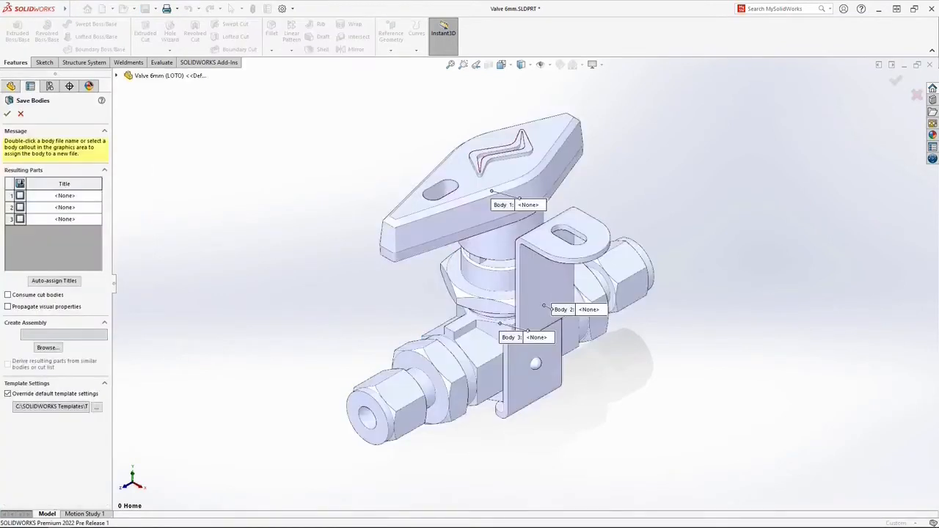
click(20, 183)
click(7, 115)
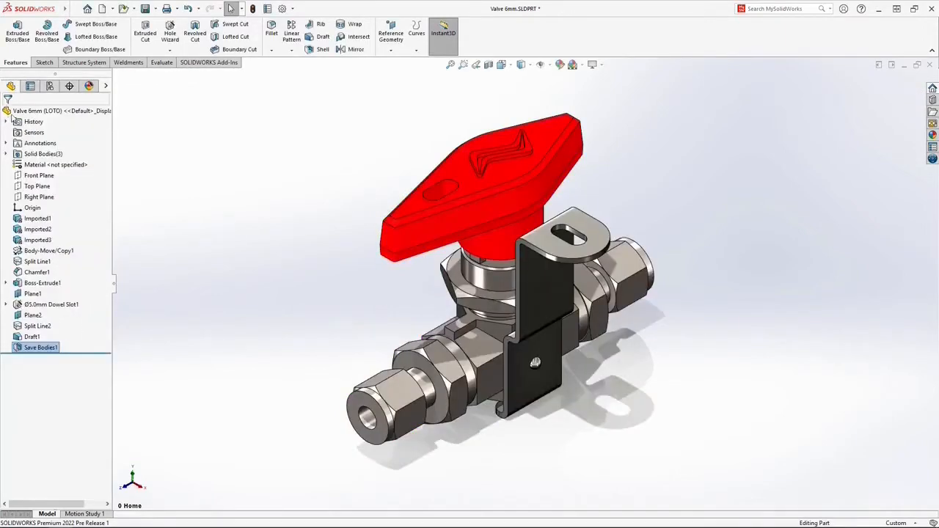
Step: Pack Valve 6mm.SLDPRT and _Handle.sldprt into the zip file Valve 6mm.zip, excluding _Body.sldprt and _LOTO.sldprt
click(74, 9)
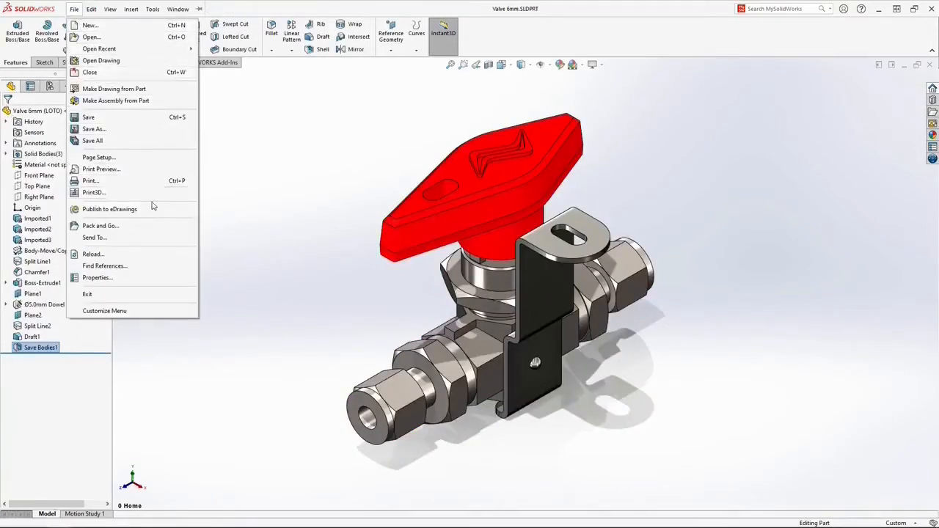
click(154, 230)
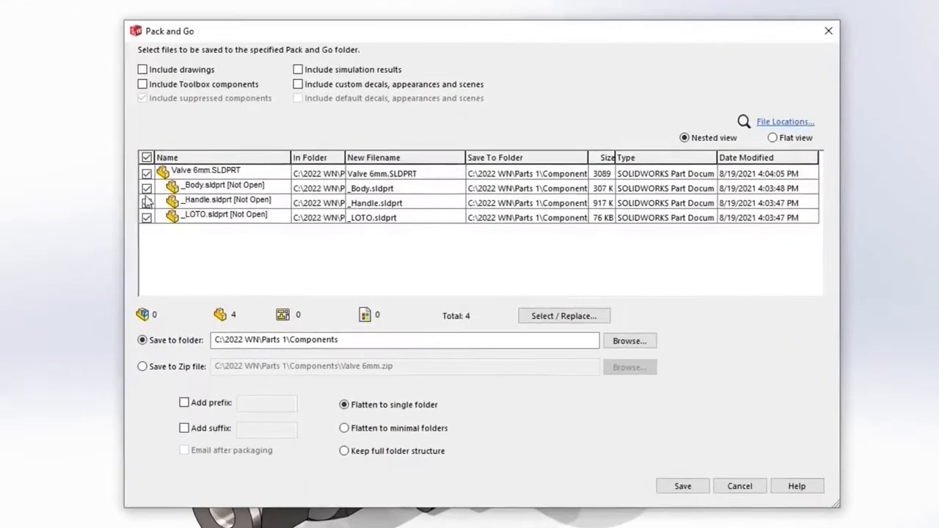
click(317, 202)
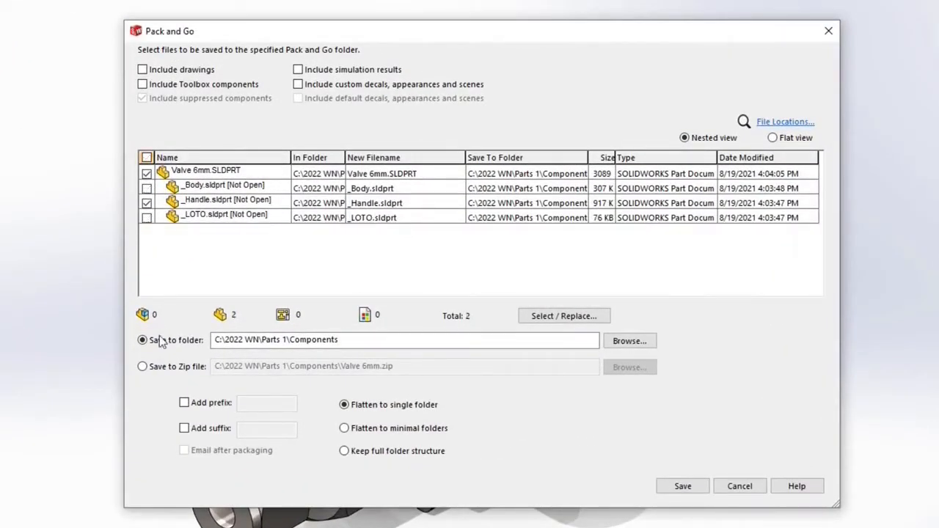
click(142, 366)
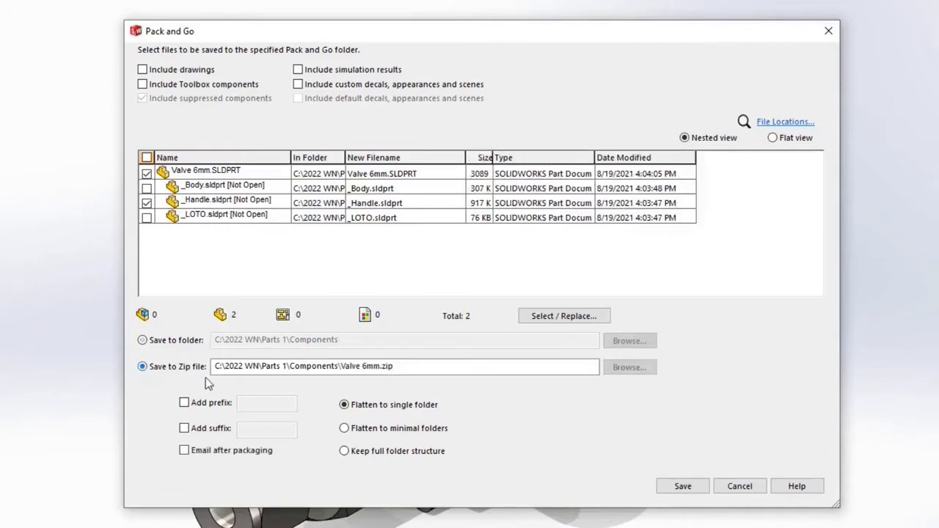
click(697, 488)
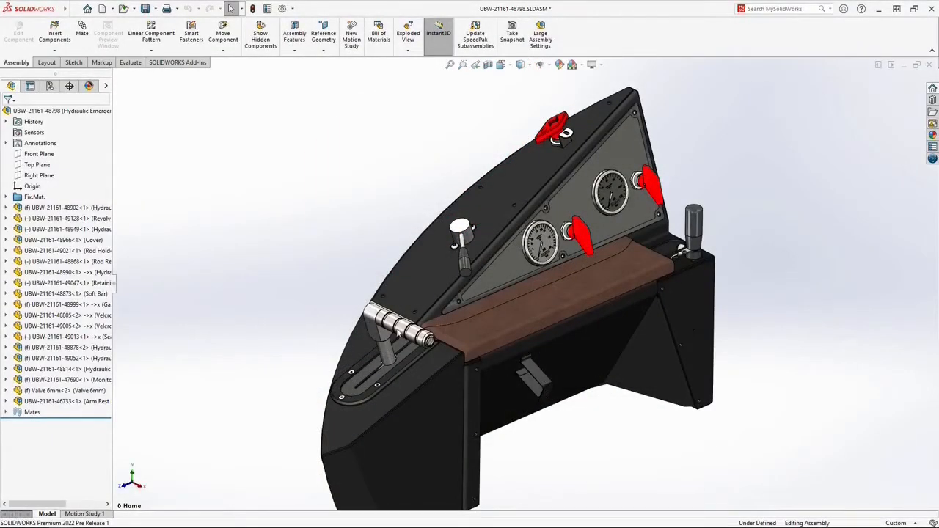
click(399, 332)
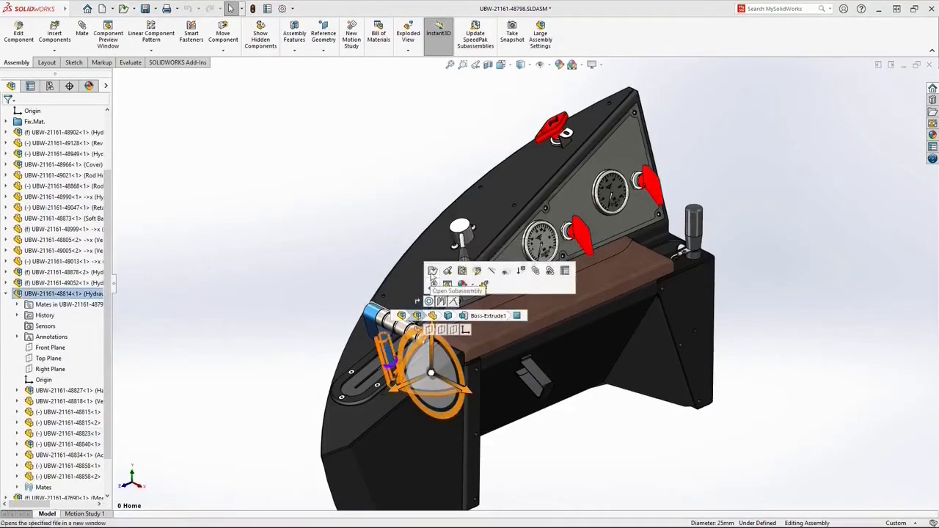
click(433, 285)
Step: Try a section view from the Top Plane, offset about 141 mm and tilted about 31 degrees across the handle
click(489, 65)
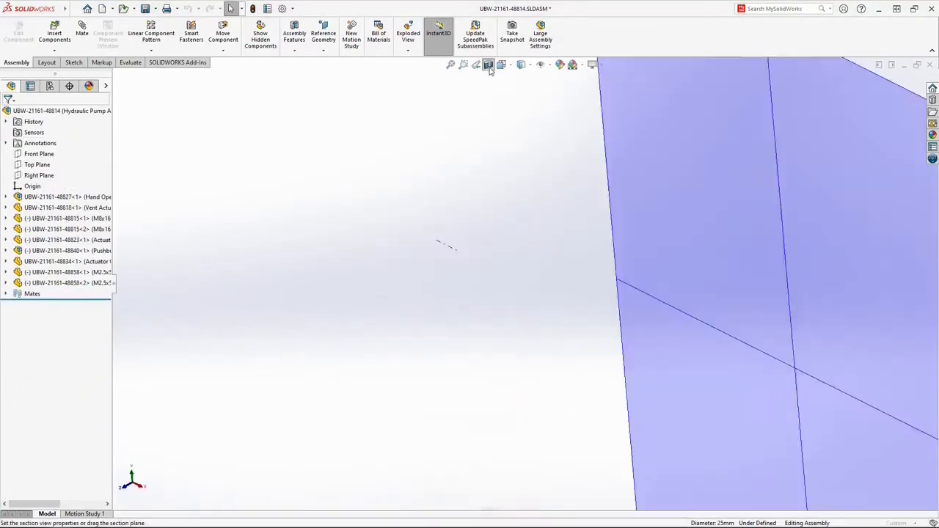
click(38, 311)
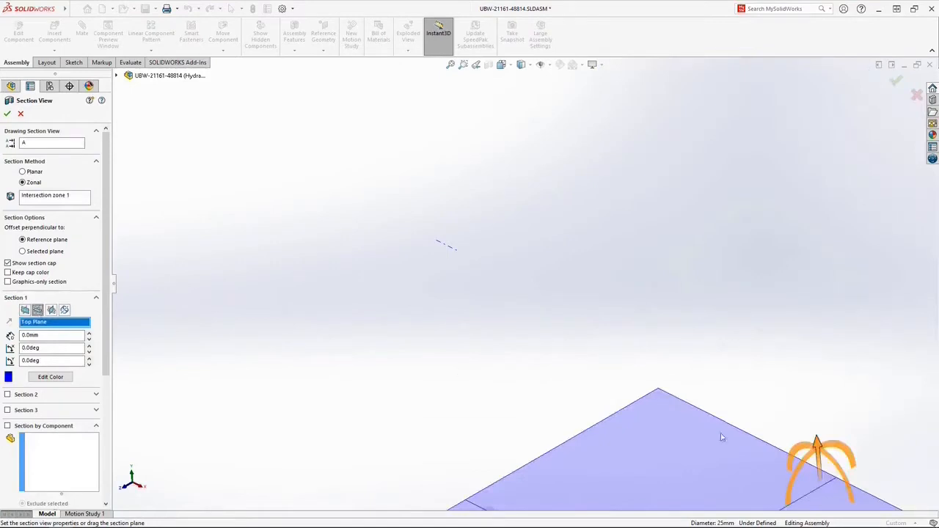
drag(817, 448, 593, 209)
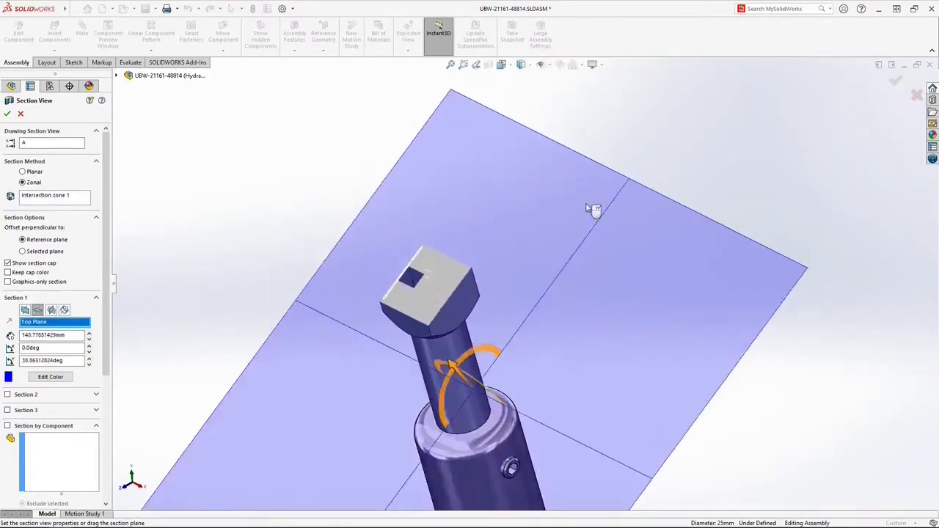
Step: Section the subassembly along the axis of the grooved shaft's cylindrical face and rotate the section plane about it
click(65, 310)
click(464, 271)
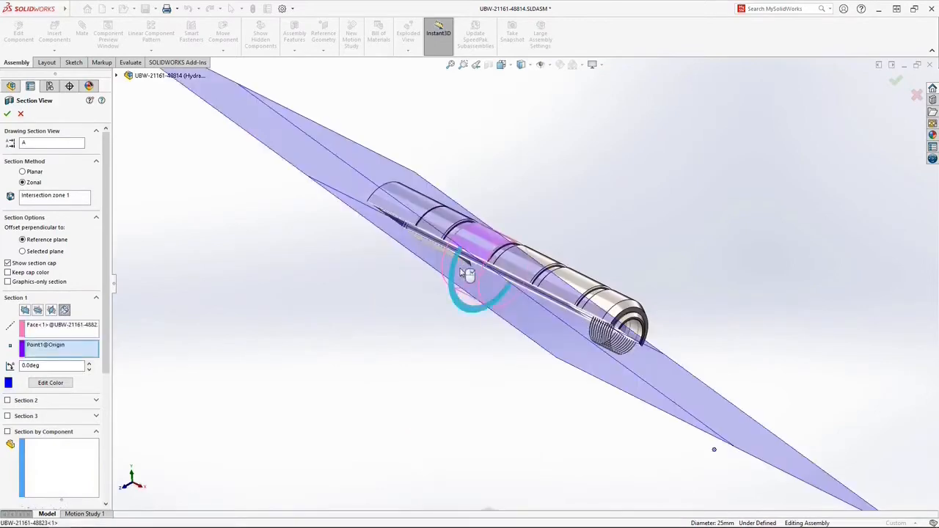
drag(463, 273, 474, 253)
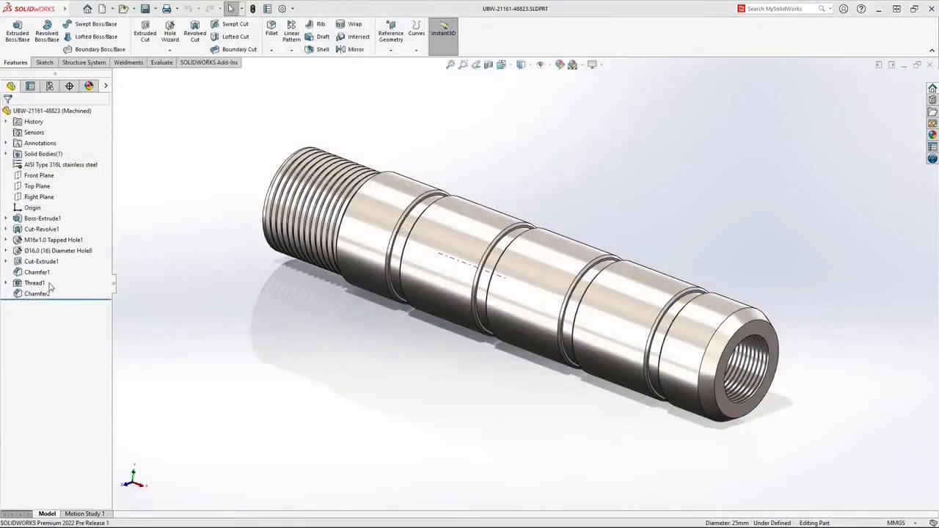
Step: Suppress the existing Thread1 feature on the end of the grooved shaft
click(44, 283)
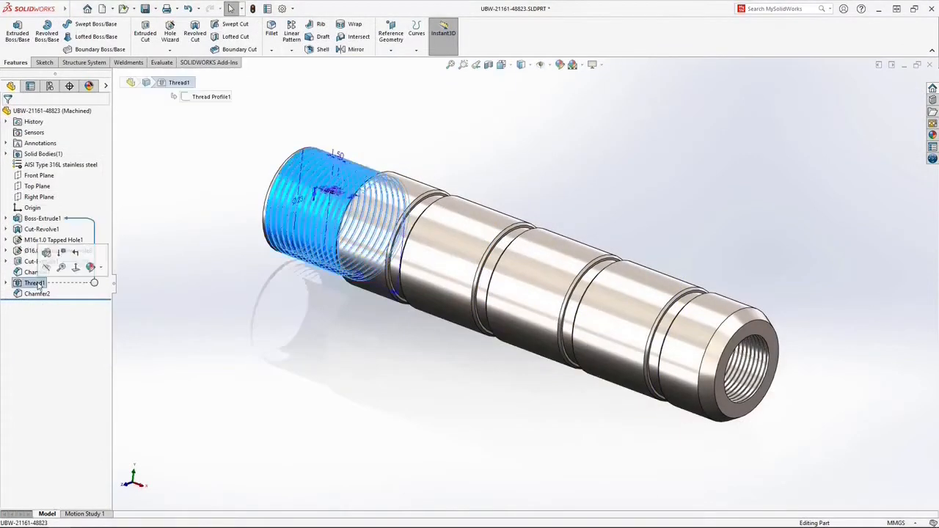
click(63, 259)
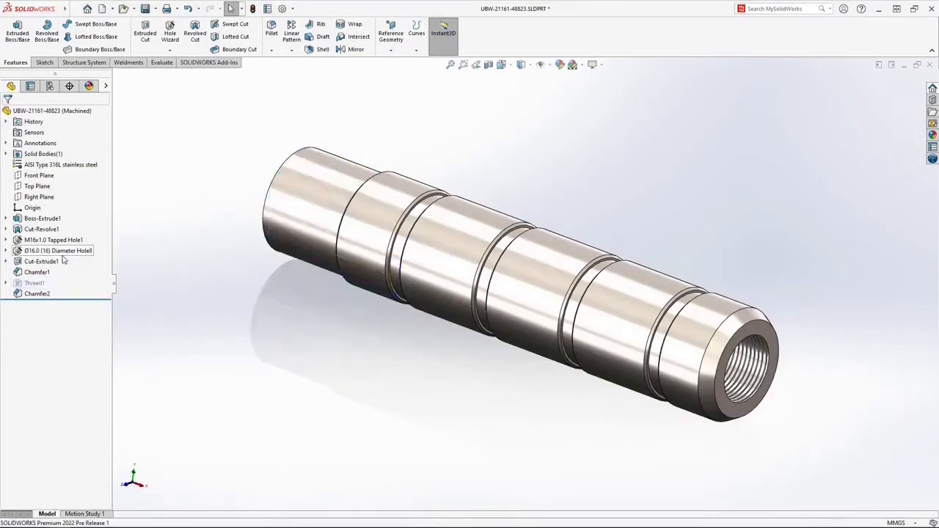
Step: Start a Stud Wizard thread on the shaft's plain end edge with ANSI Metric machine threads, size M22x1.5
click(169, 50)
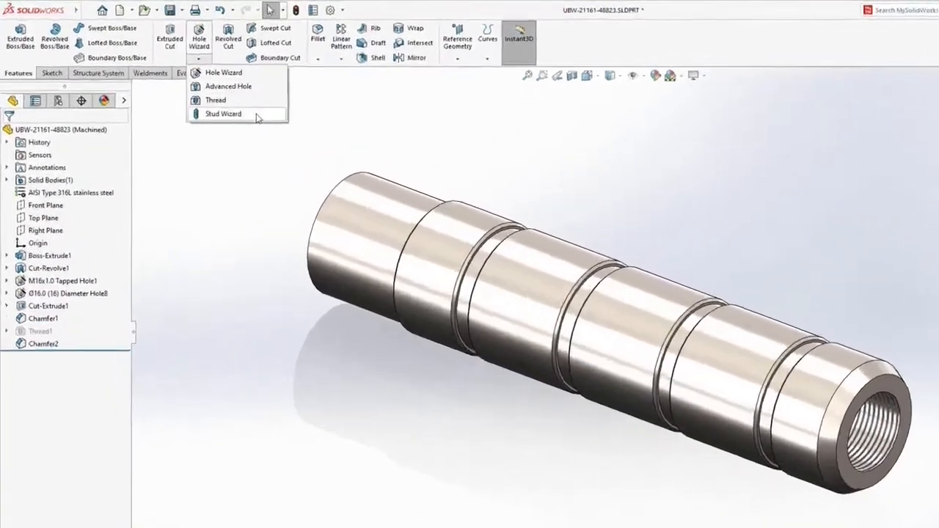
click(256, 116)
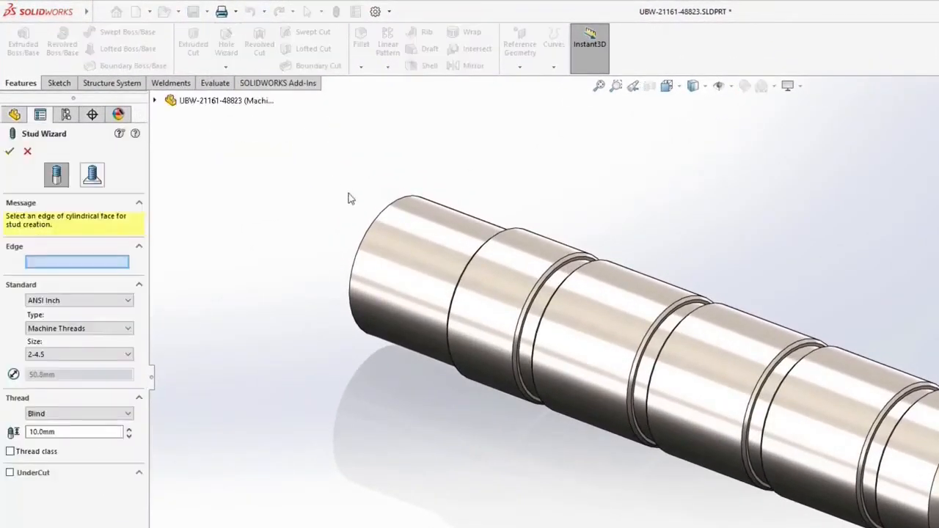
click(372, 229)
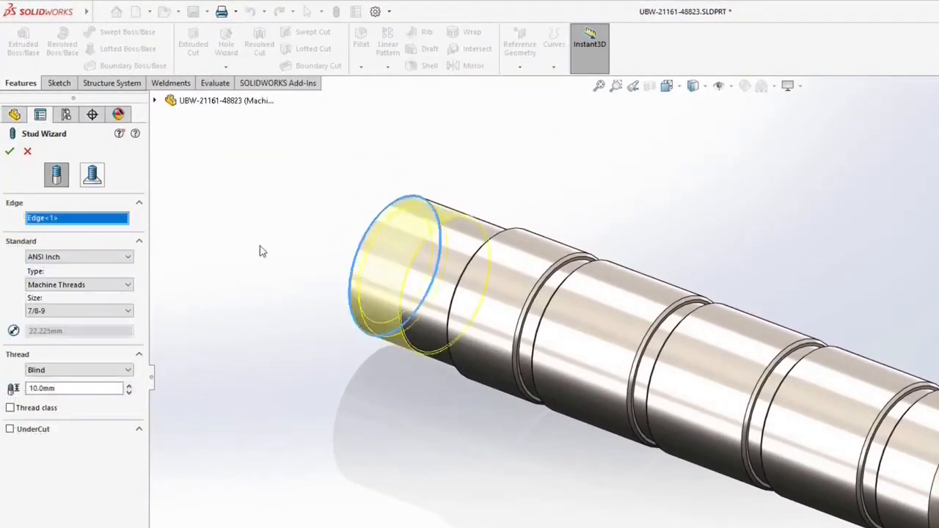
click(125, 258)
click(114, 275)
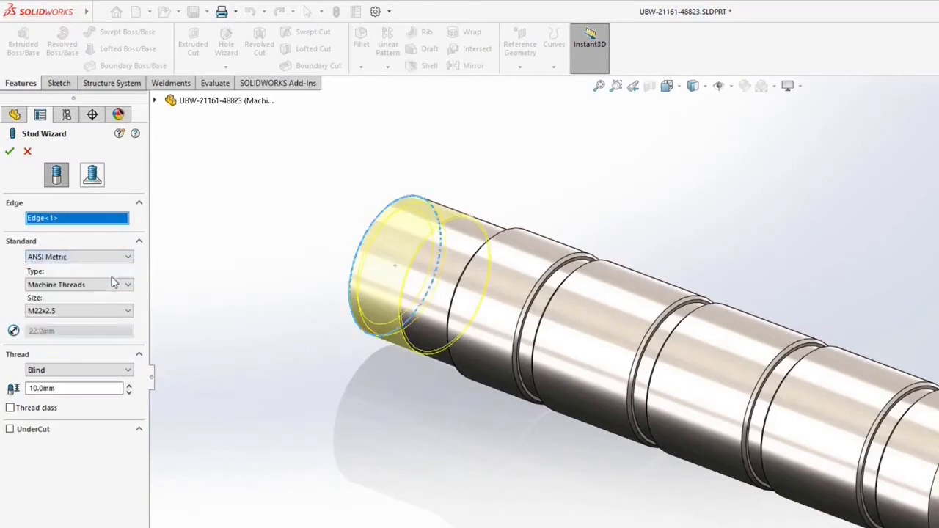
click(126, 310)
click(105, 496)
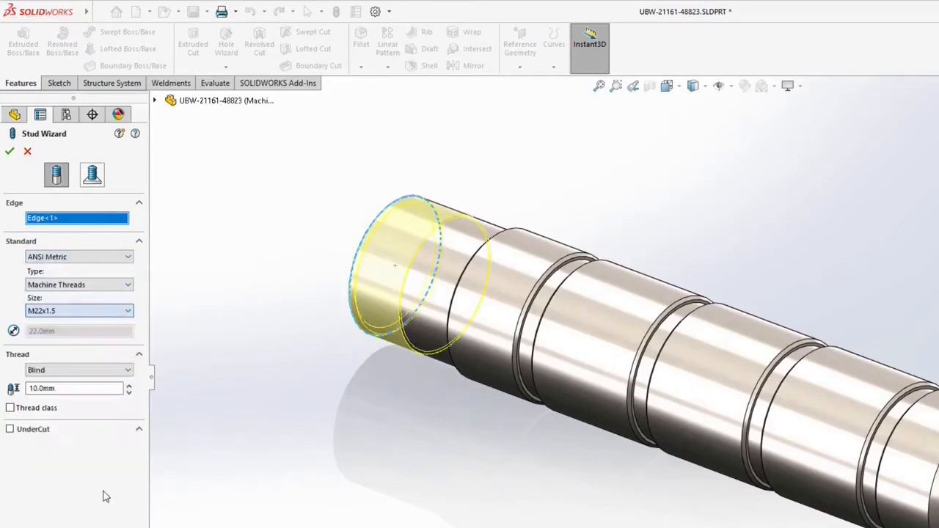
Step: Extend the stud thread up to next, add an undercut, and create the stud
click(110, 370)
click(110, 391)
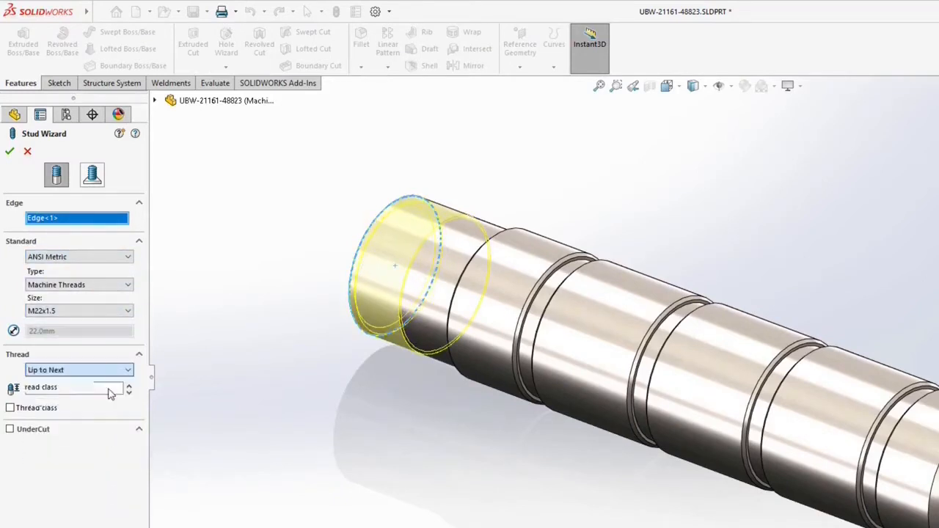
click(11, 409)
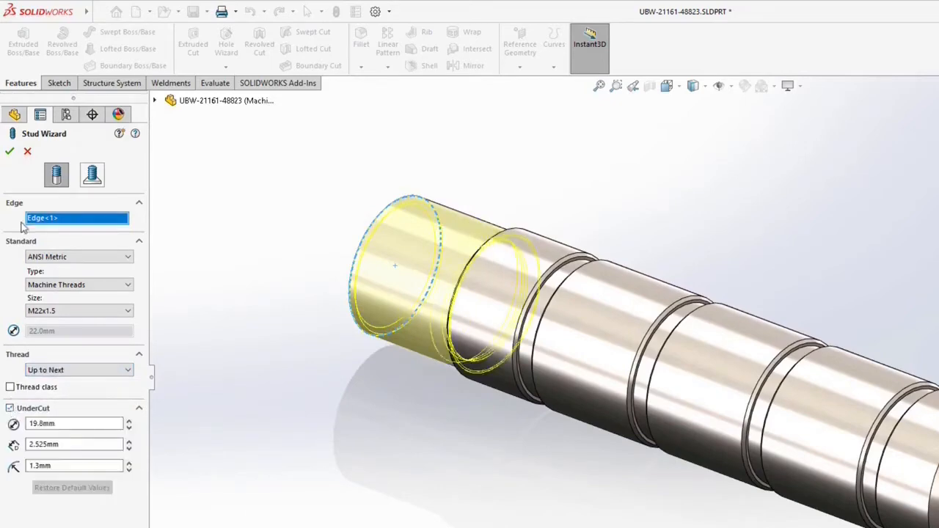
click(10, 151)
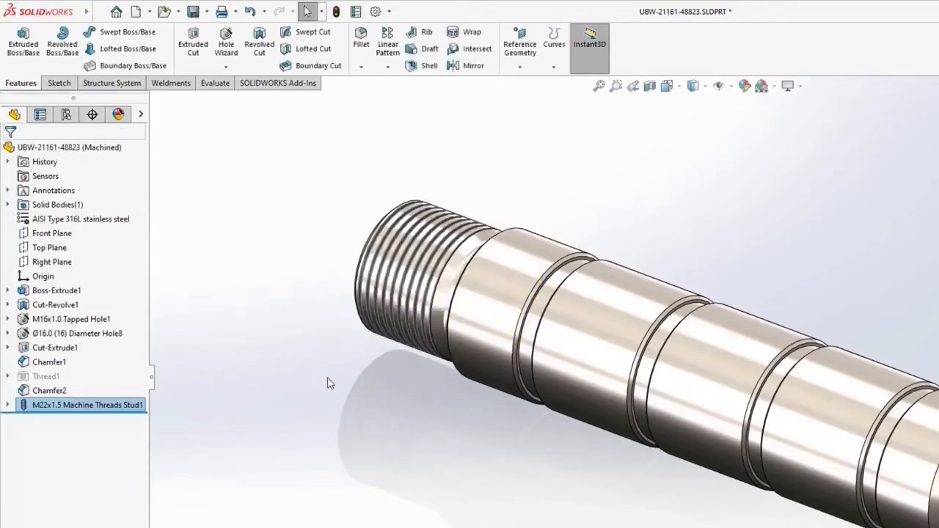
Step: Open the part's file properties and show the configuration-specific properties
mouse_move(329, 383)
middle_down()
mouse_move(356, 383)
mouse_move(323, 381)
middle_up()
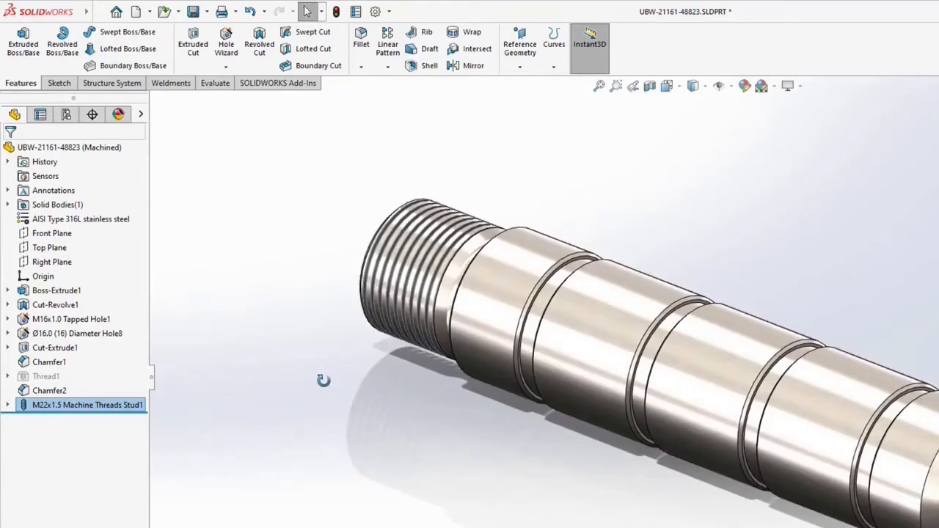
click(356, 13)
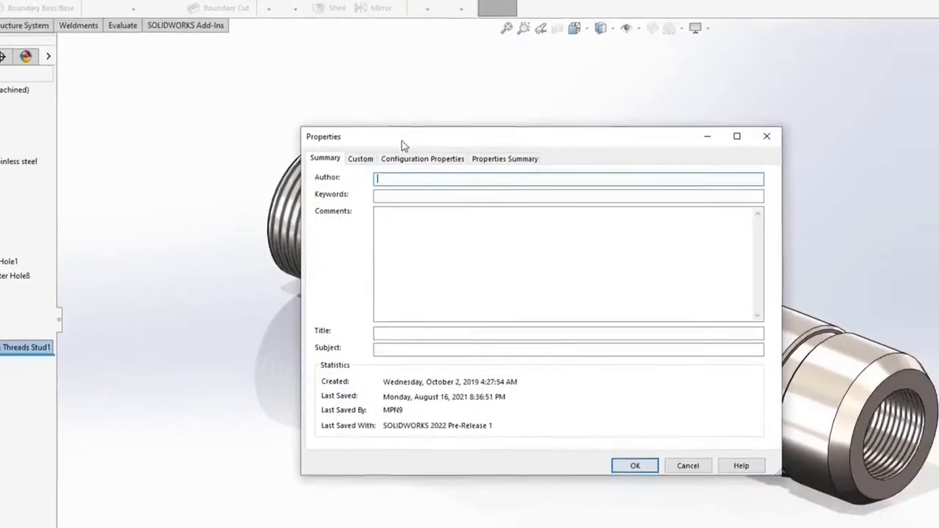
click(515, 216)
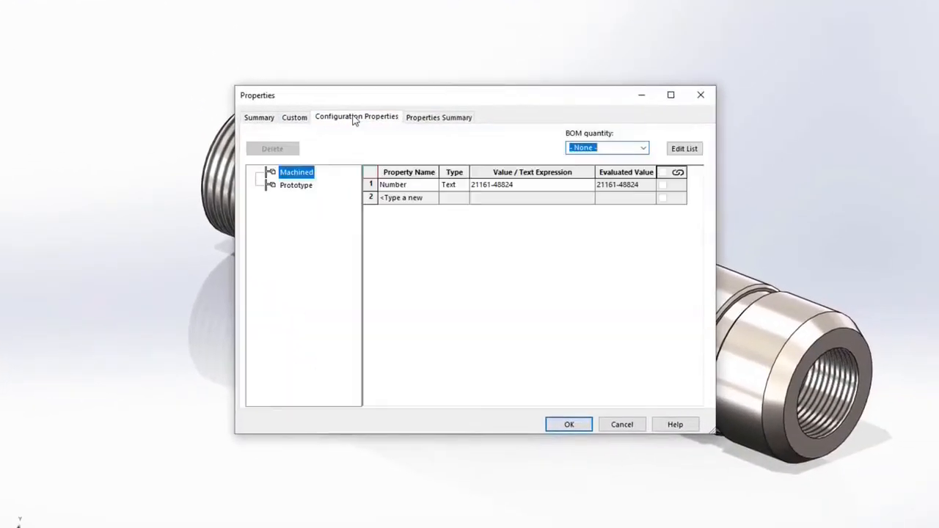
Step: Add a Description property with the value "Actuator Handle" and apply it to all configurations
click(424, 197)
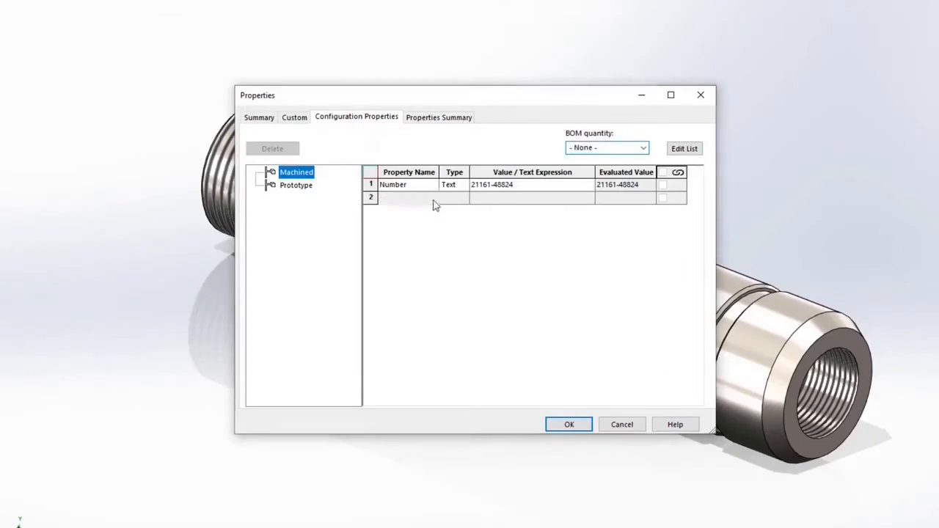
click(434, 198)
click(431, 213)
click(494, 202)
text(A)
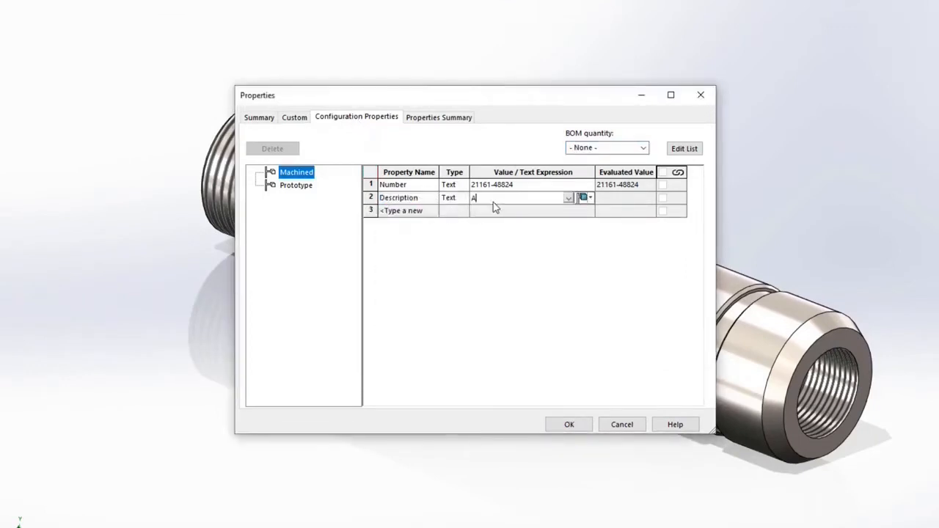
text(ctuat)
click(588, 198)
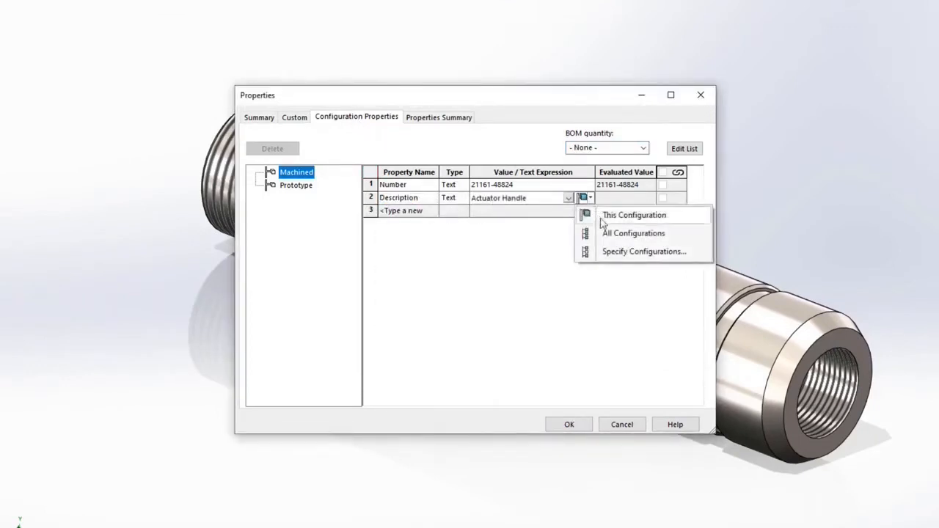
click(606, 242)
Step: Add a Material property linked to the part's assigned material and apply it to all configurations
click(433, 213)
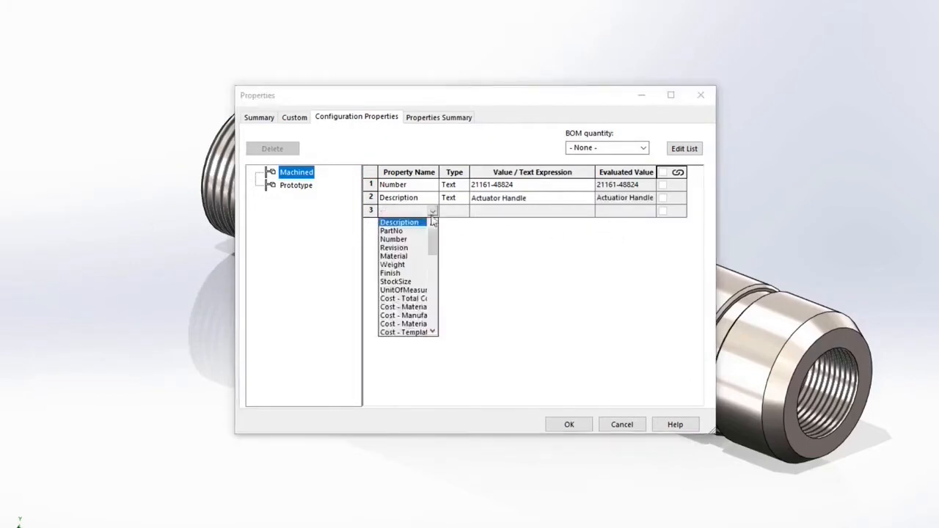
click(412, 256)
click(573, 212)
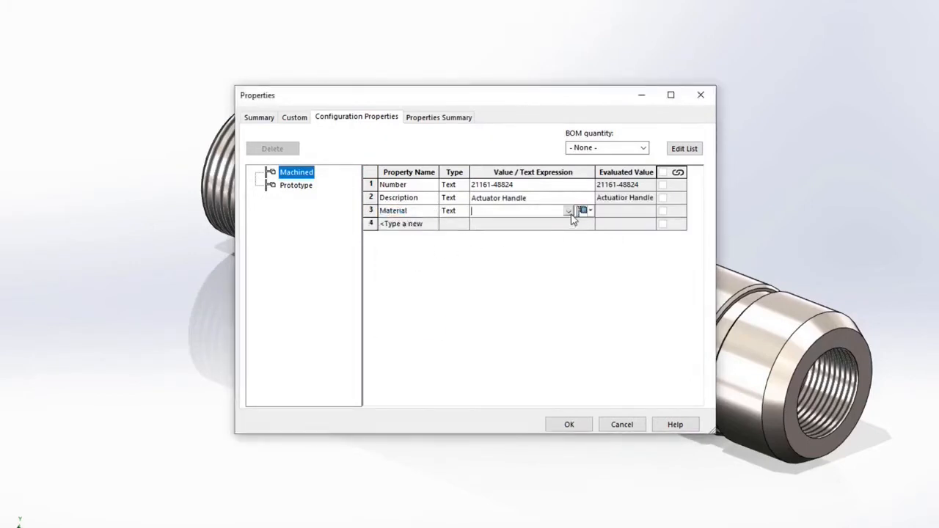
click(569, 212)
click(565, 224)
click(589, 212)
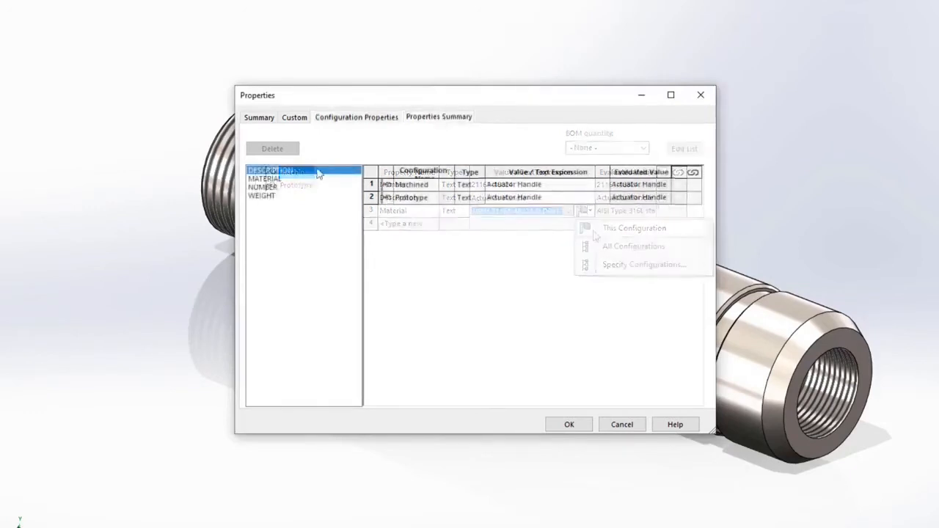
Step: Review the Material and Number properties across configurations and open the Prototype configuration's Number value for editing
click(296, 183)
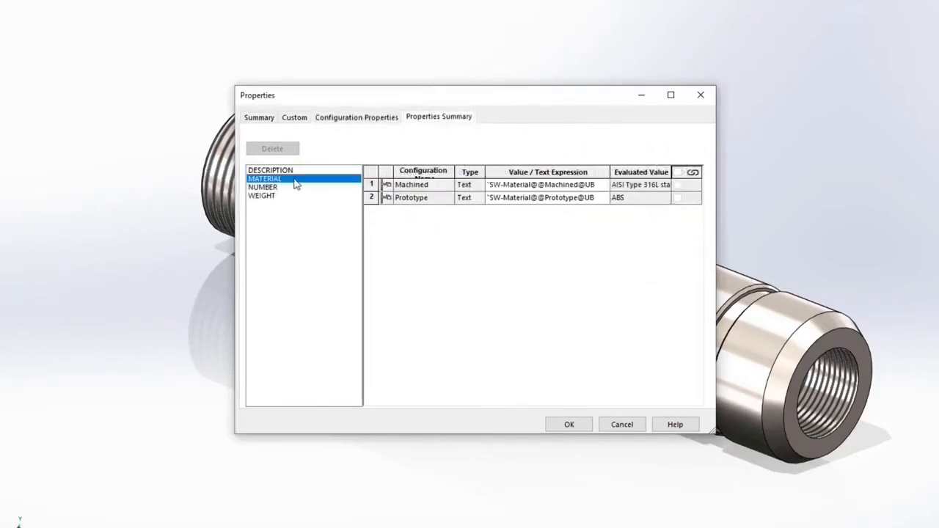
click(297, 188)
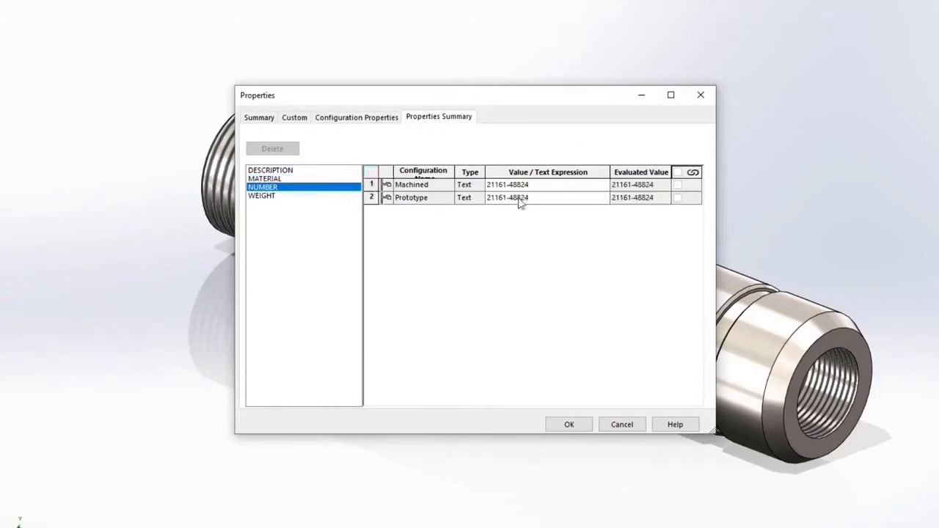
click(547, 199)
click(547, 199)
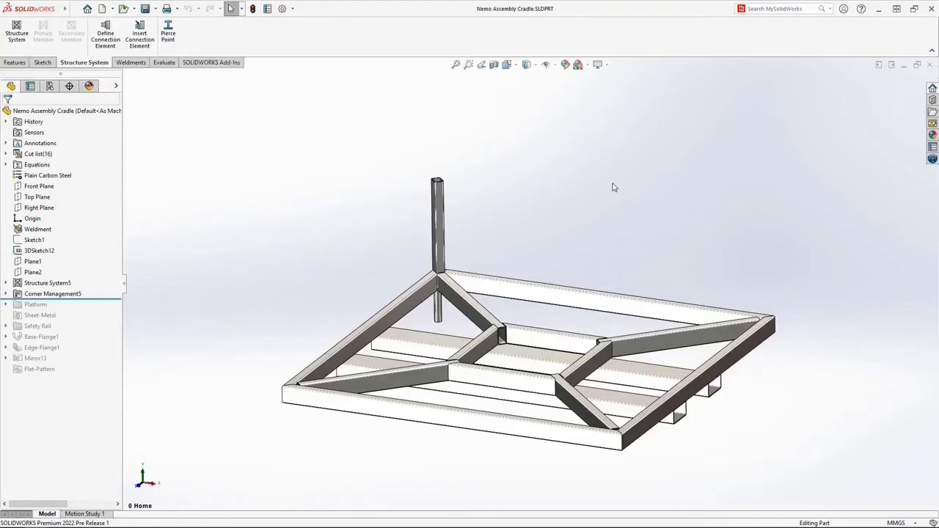
Step: Start a structure system on the Nemo Assembly Cradle frame and set up point-based secondary members with the From Point option
click(469, 65)
drag(354, 142, 592, 365)
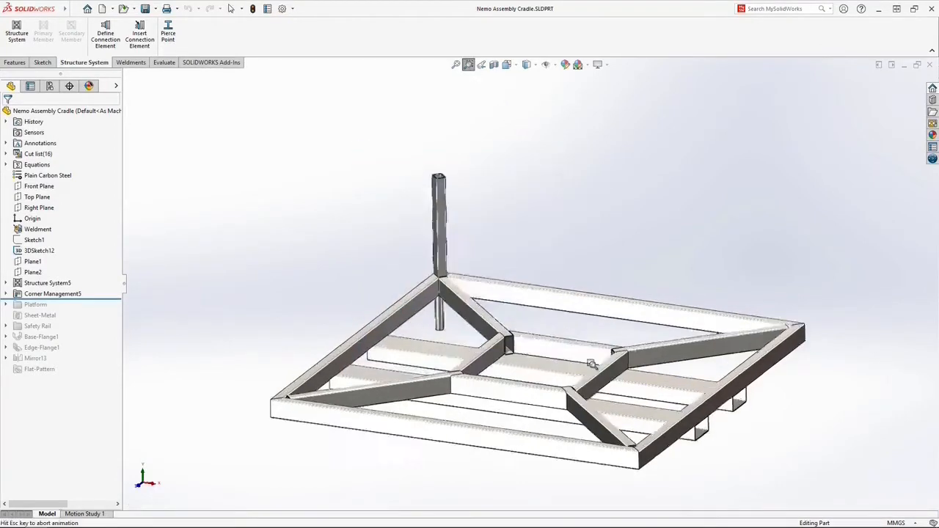
click(14, 35)
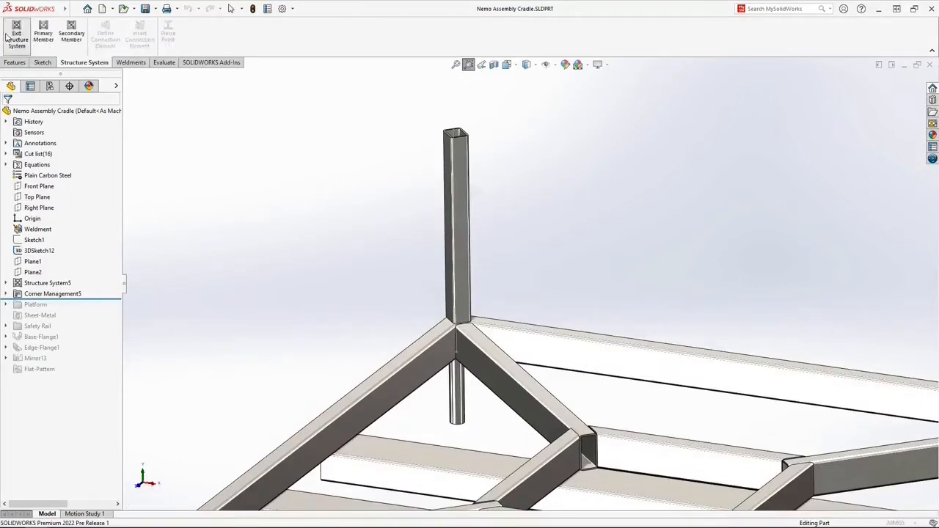
click(71, 46)
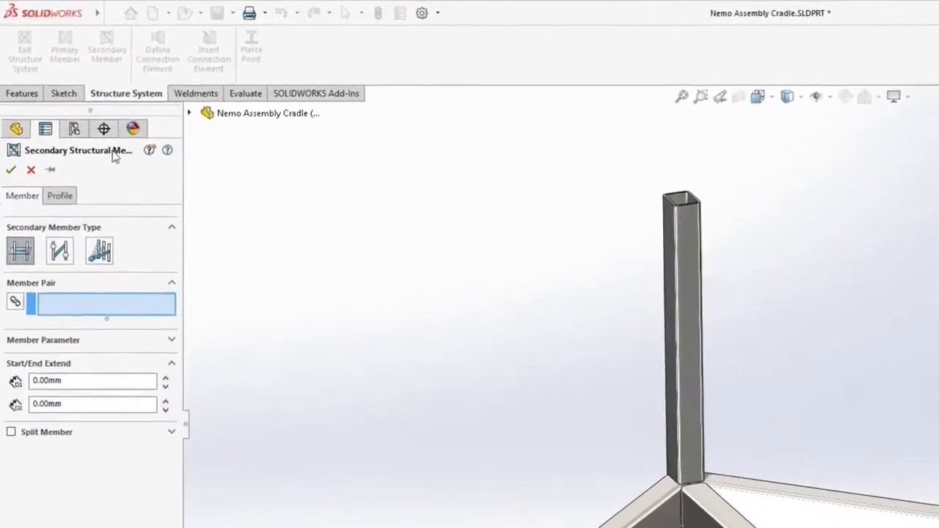
click(68, 169)
click(122, 301)
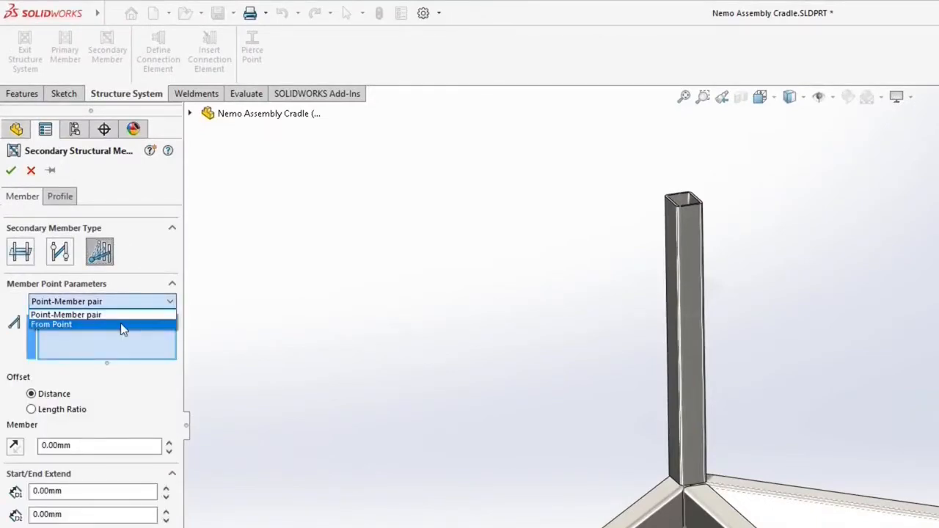
click(122, 330)
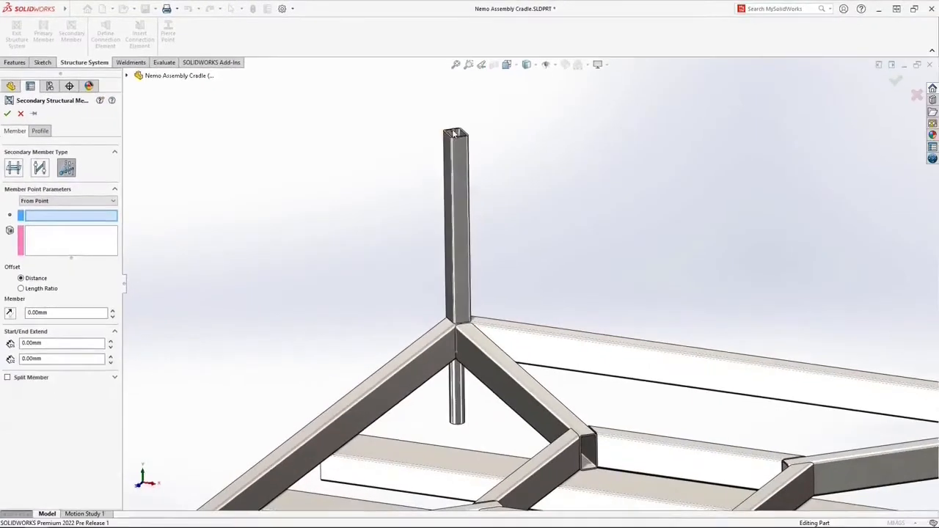
Step: Create secondary members from the tall post's top point to the three frame members around its base
click(455, 133)
click(85, 242)
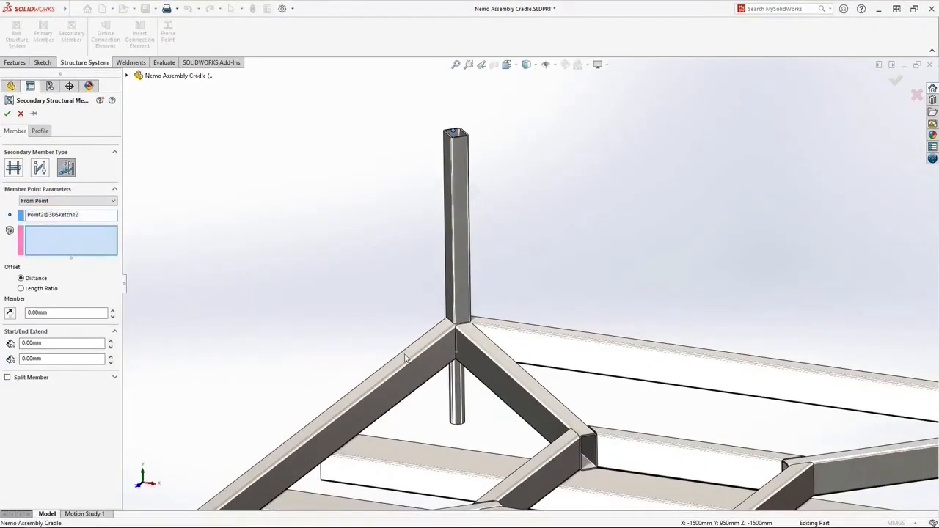
click(405, 358)
click(492, 355)
click(534, 333)
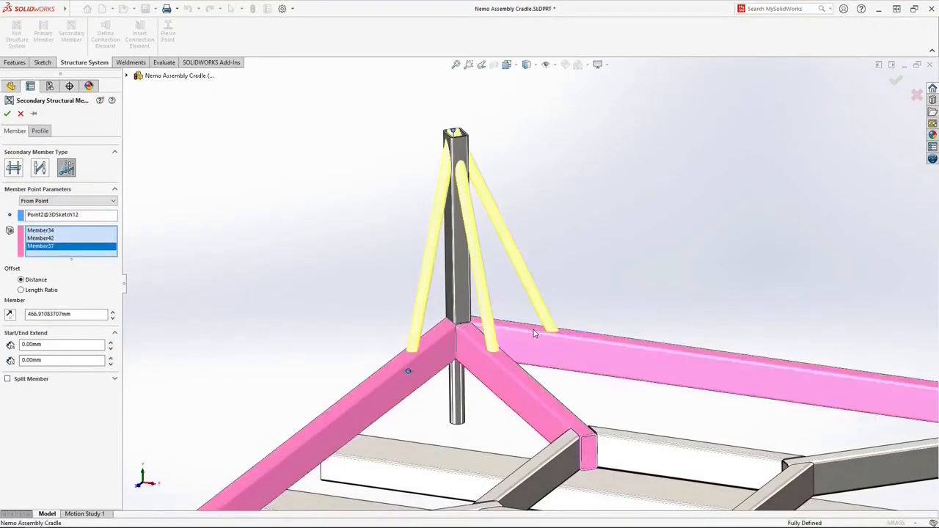
right_click(535, 334)
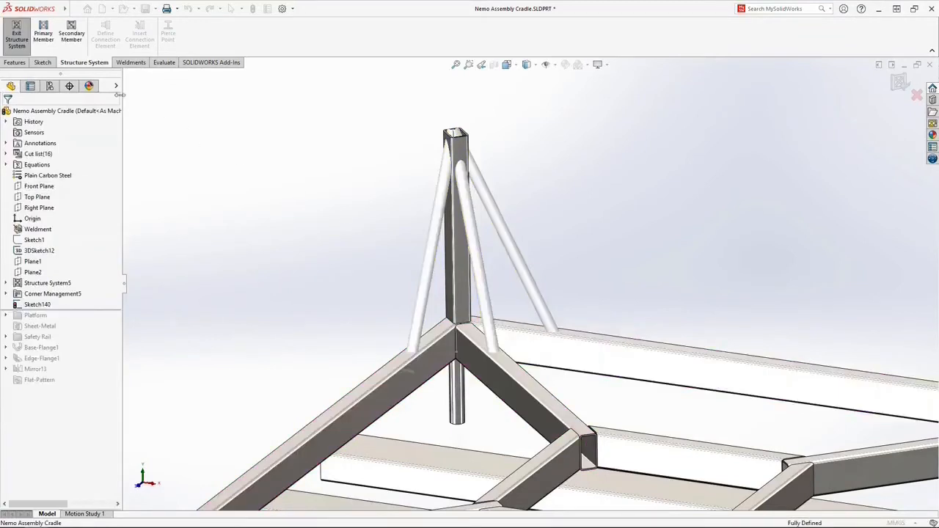
Step: Finish the structure system using body trim for the simple corners and accept the complex corner treatment where the braces meet the post
click(17, 35)
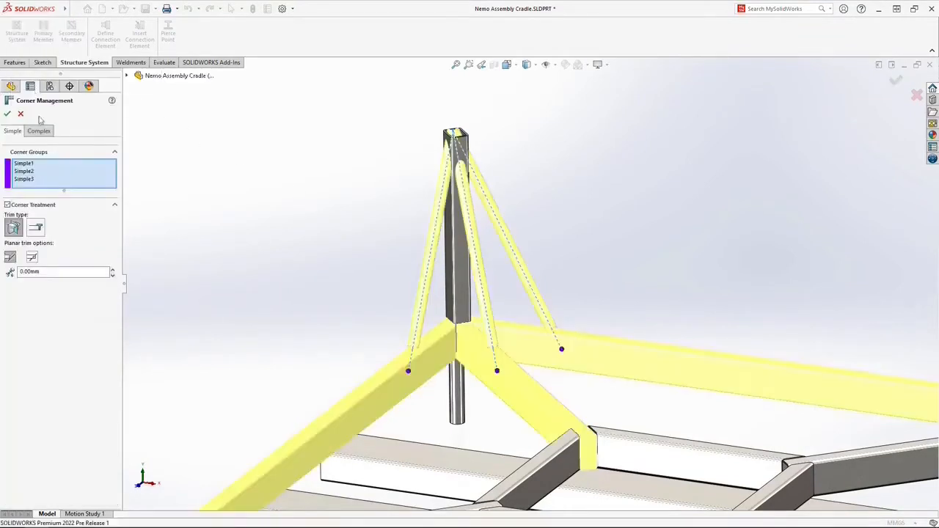
click(36, 228)
click(51, 130)
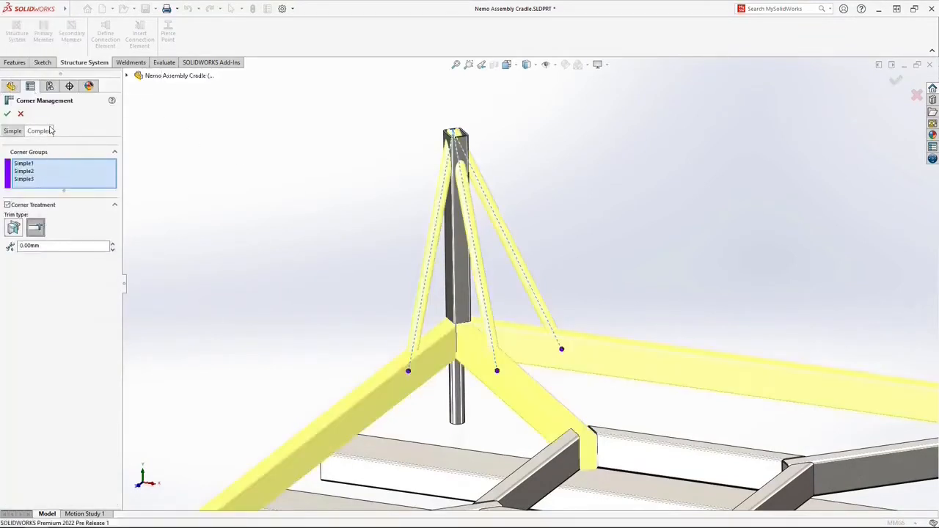
click(57, 267)
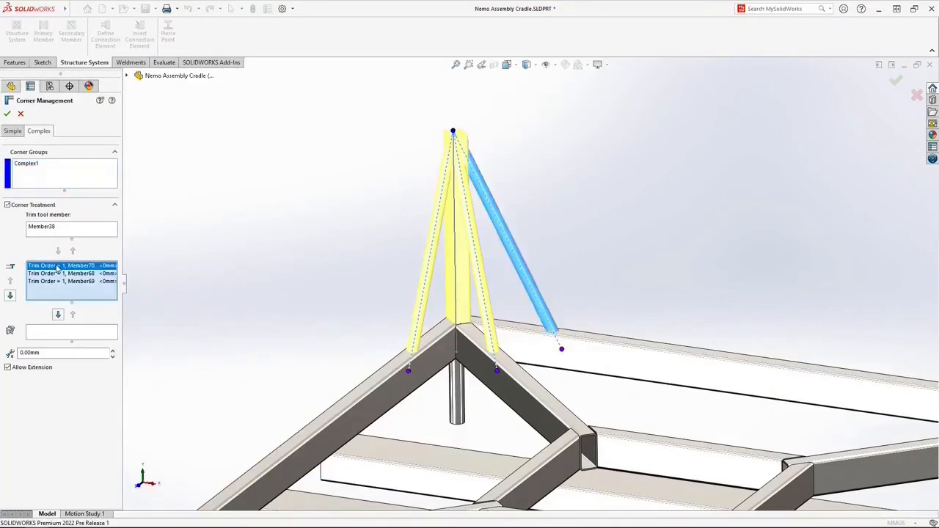
click(58, 274)
click(58, 282)
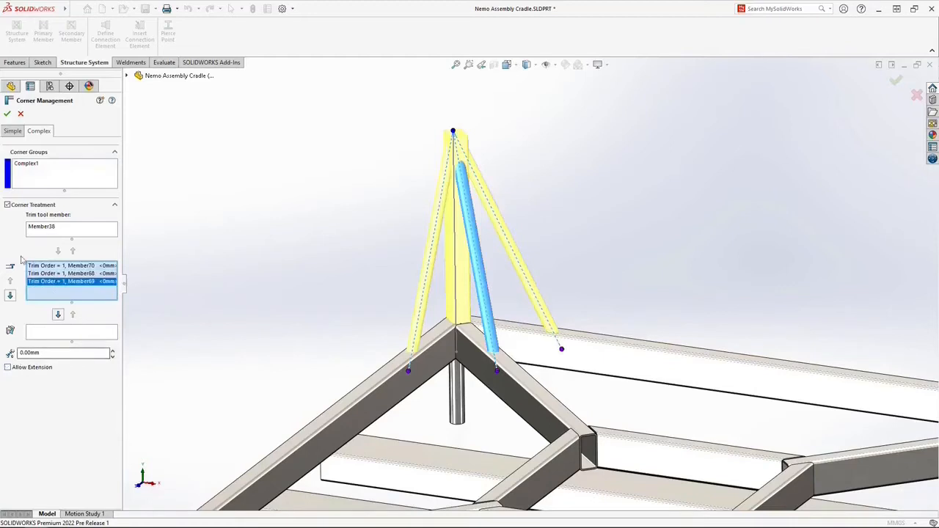
click(8, 114)
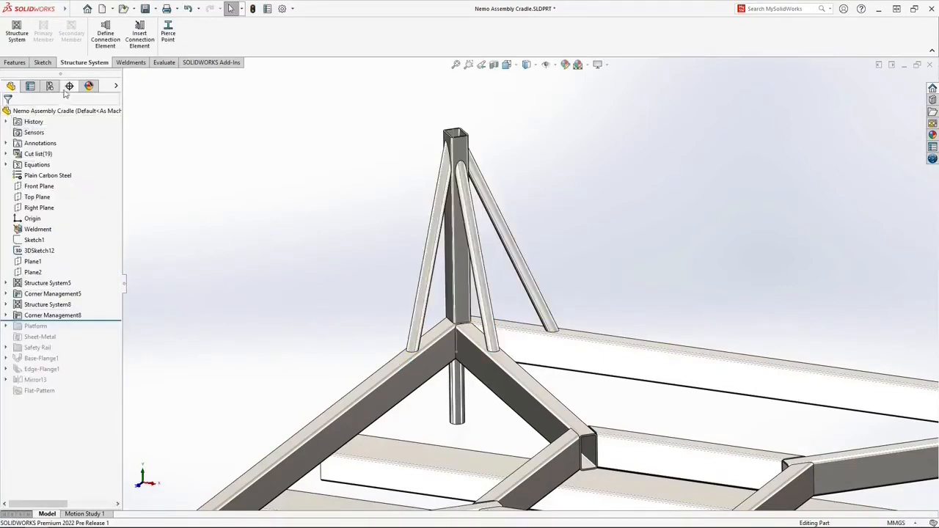
Step: Insert a Sample base plate connection element, size Plate 100, on the lower end of the short post under the frame corner
click(140, 41)
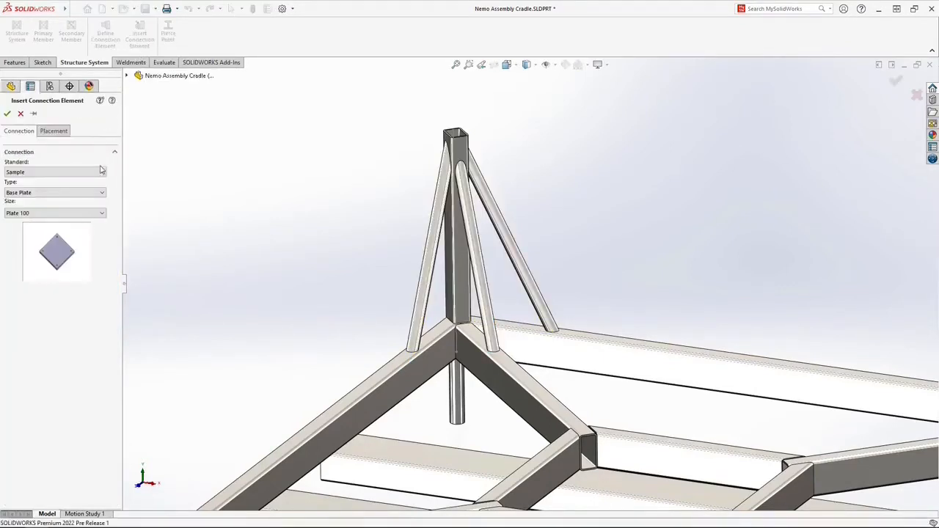
click(104, 192)
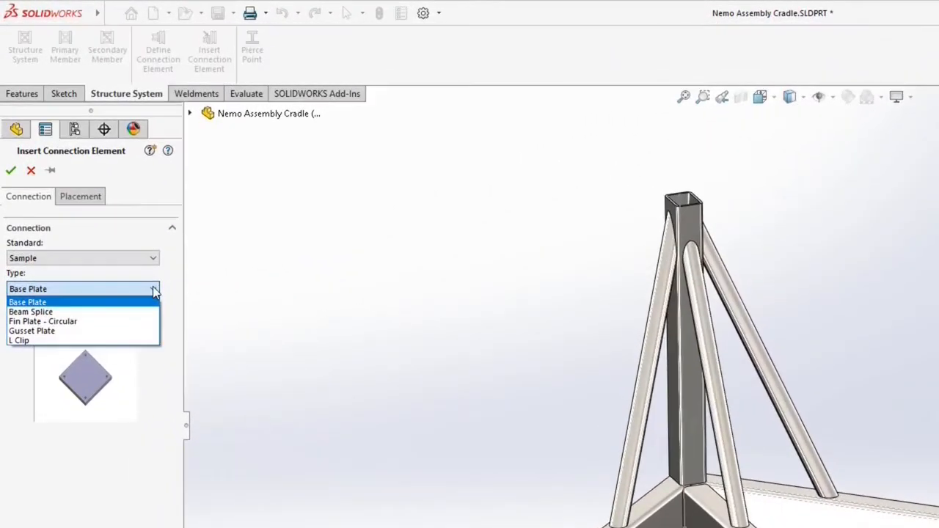
scroll(153, 289, down, 4)
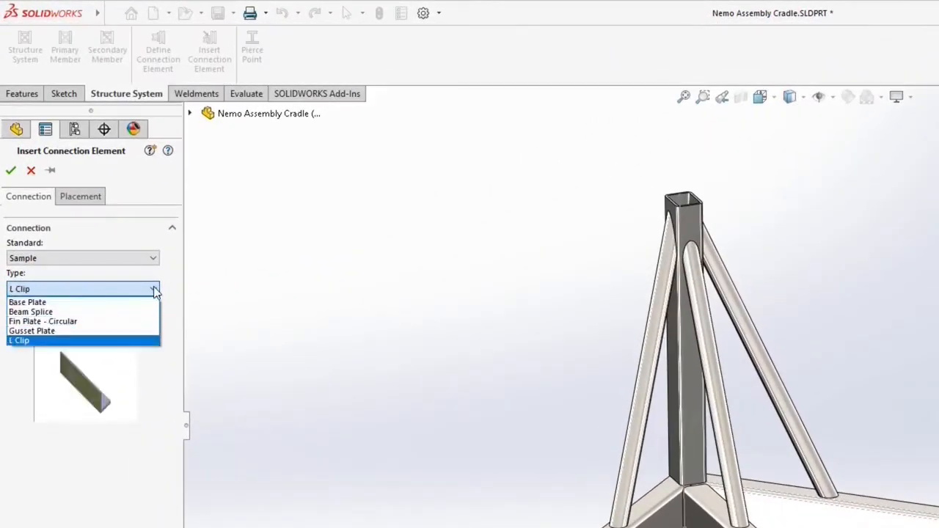
click(144, 303)
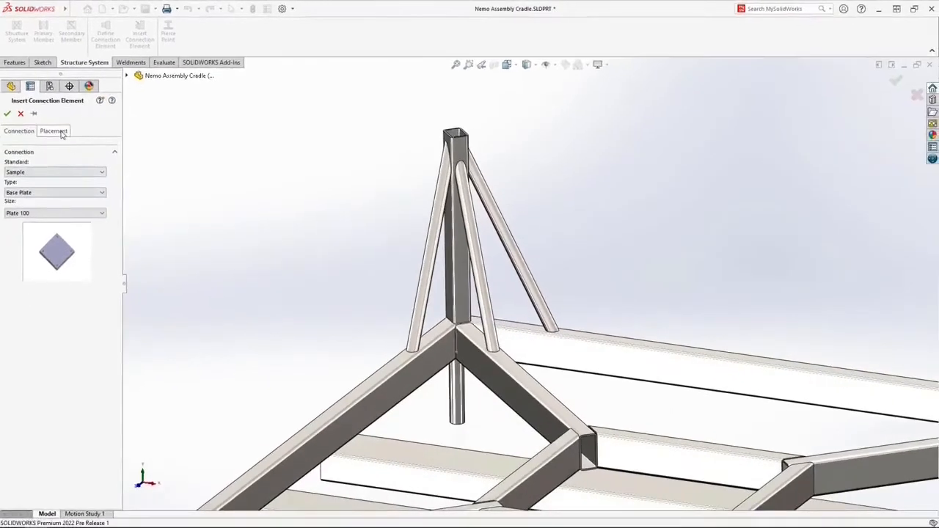
click(59, 132)
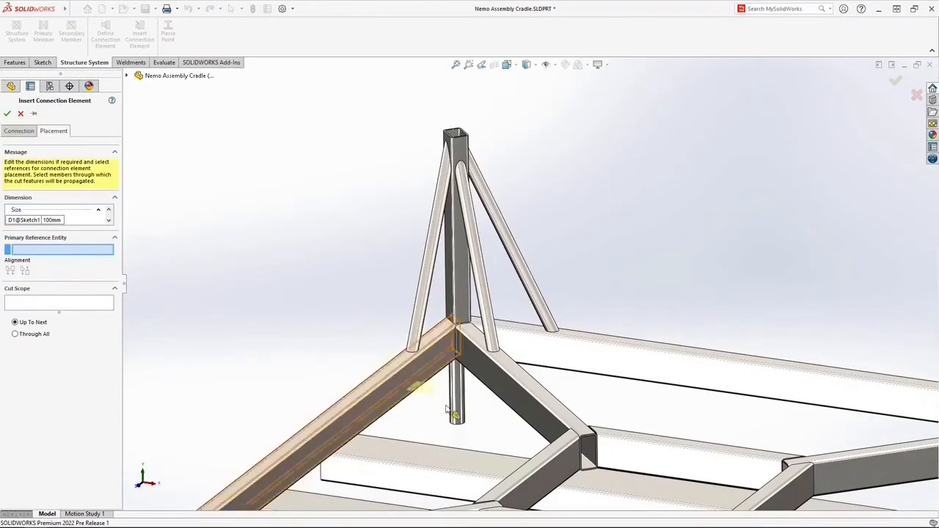
click(378, 373)
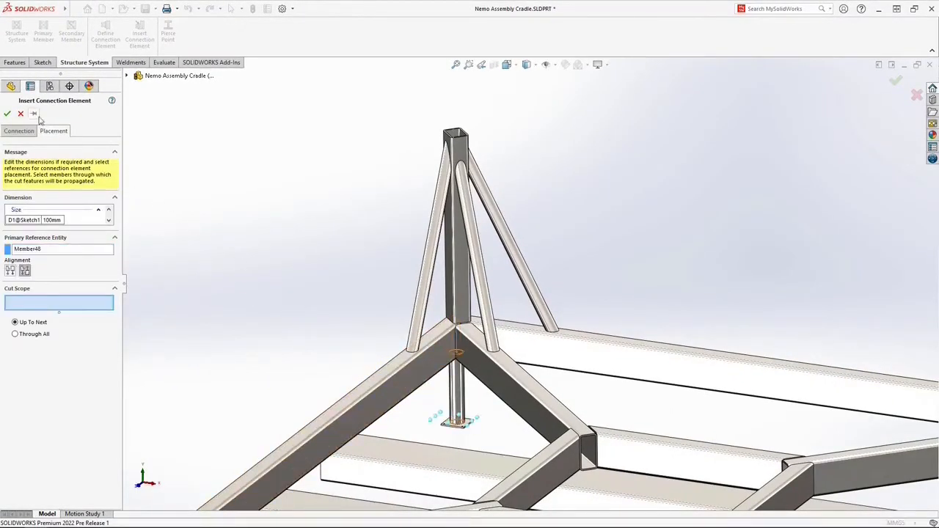
click(8, 115)
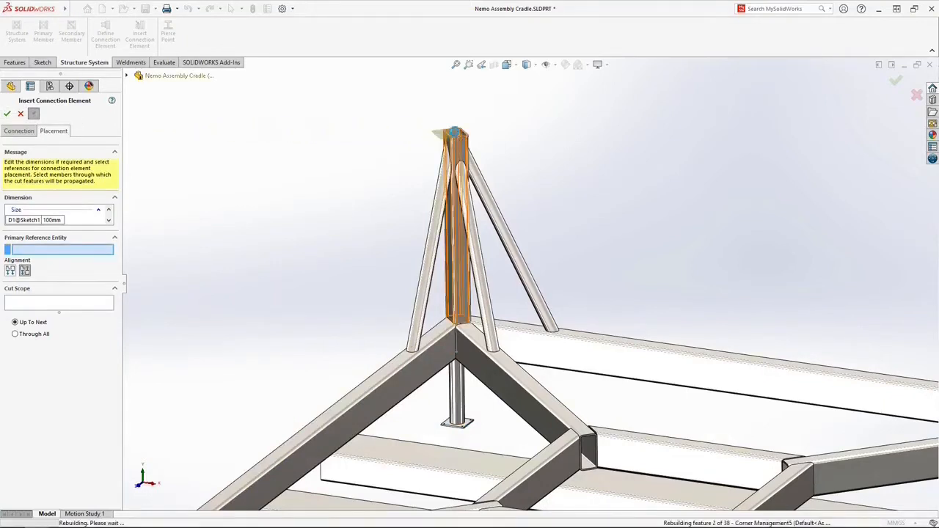
Step: Place a second base plate on the tall post's upper end, setting its size to 150 mm
click(453, 133)
click(57, 221)
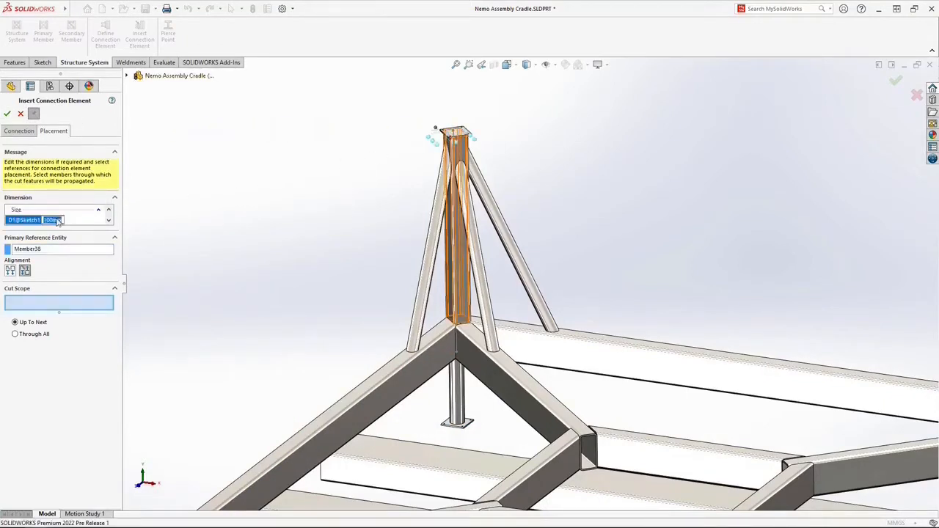
text(150)
key(Return)
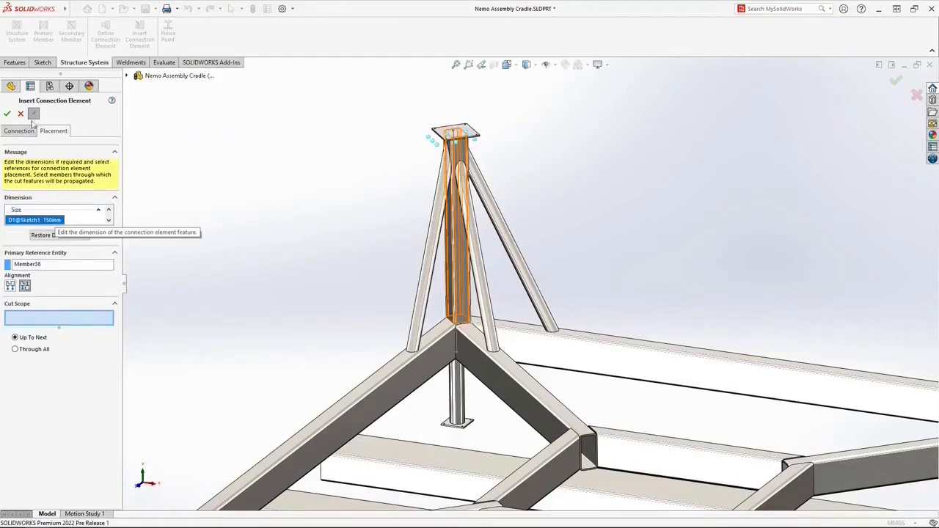
click(7, 115)
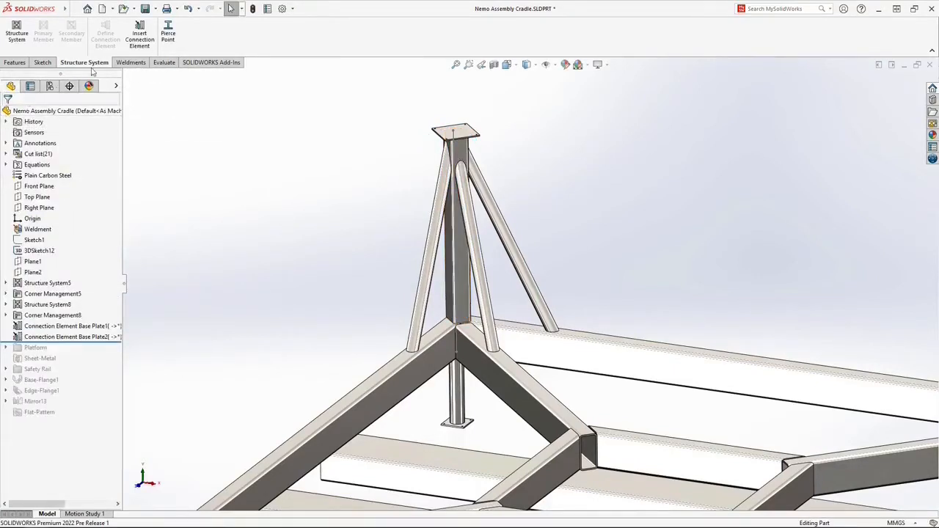
Step: Insert a Sample L Clip connection element, size L 100, joining the angled frame member to the cross beam and cutting its holes through both members
click(141, 45)
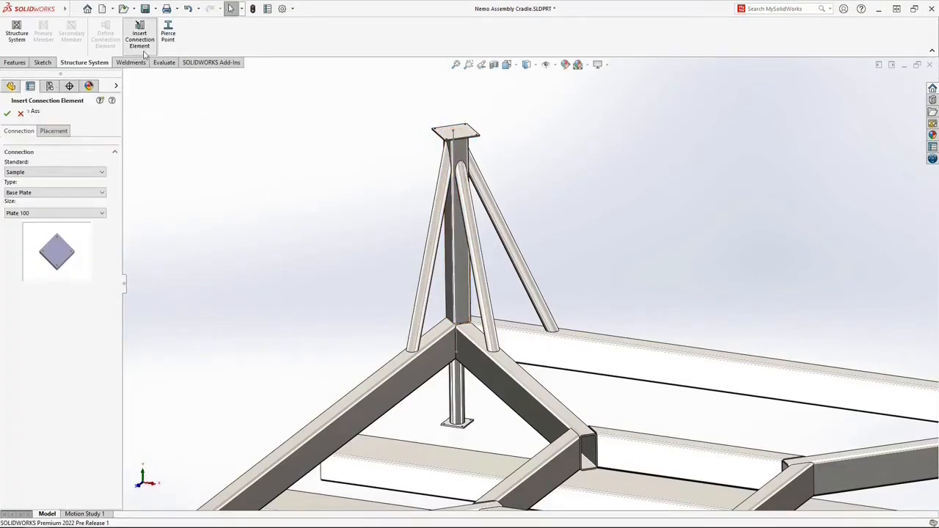
click(94, 193)
click(94, 227)
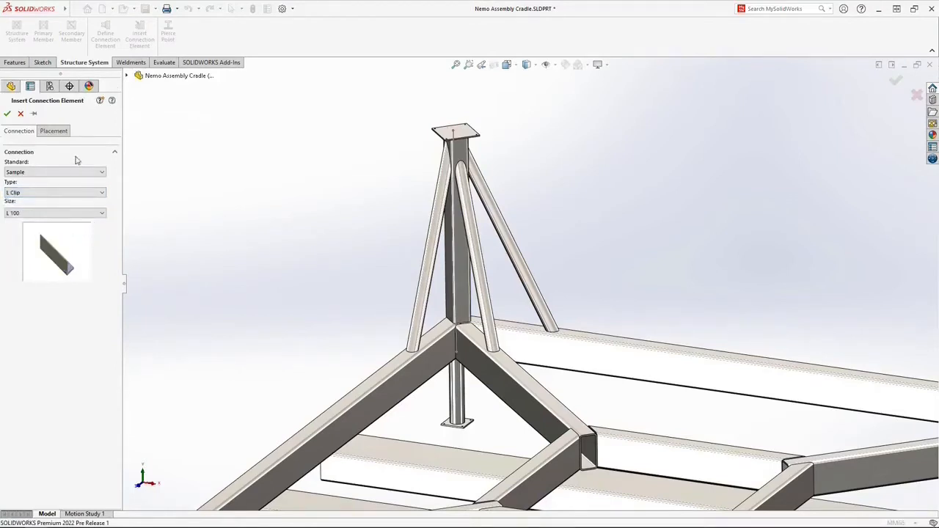
click(53, 131)
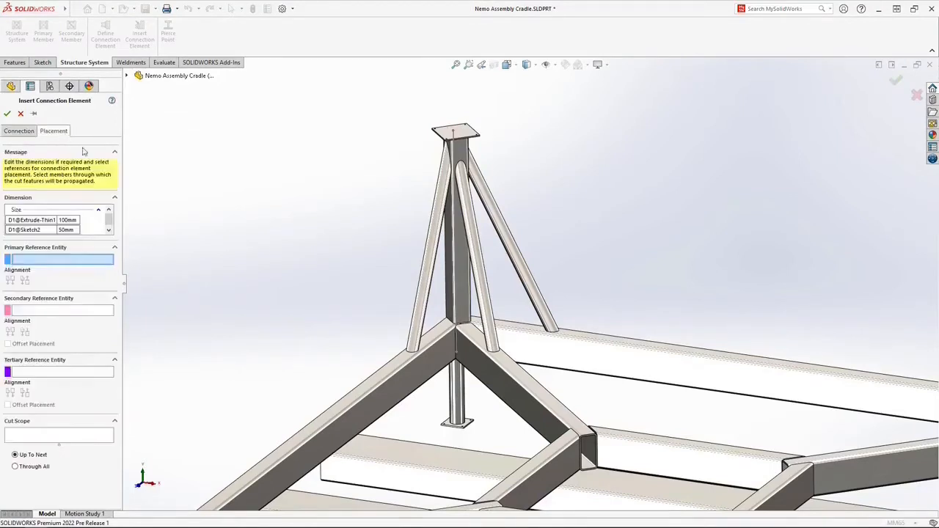
click(342, 425)
click(369, 451)
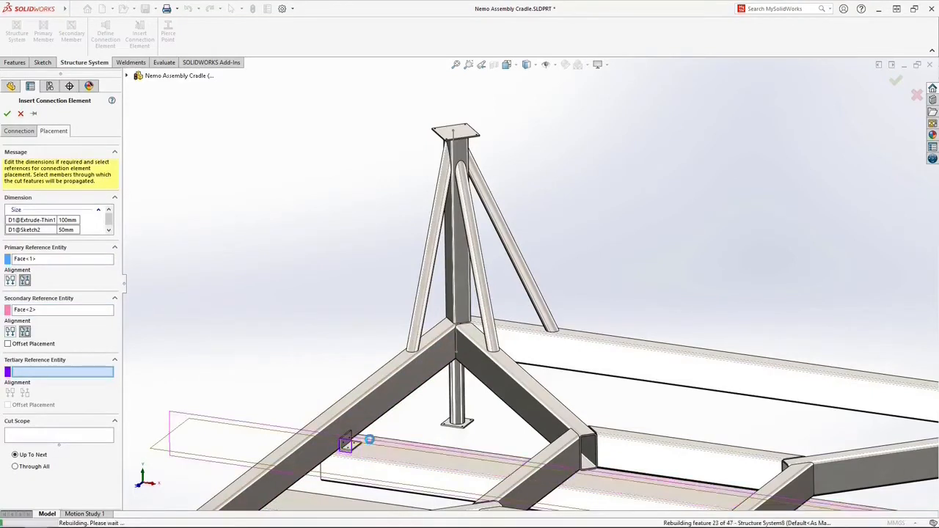
click(373, 448)
click(374, 449)
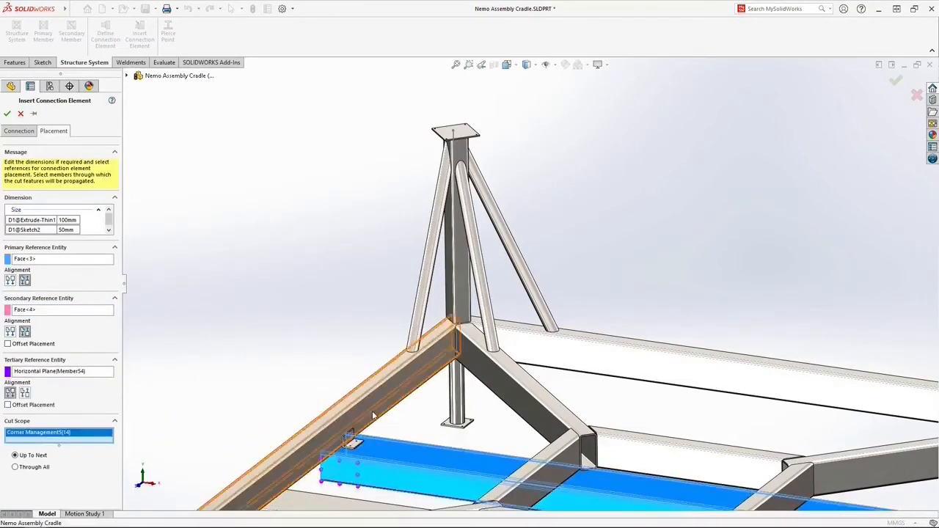
click(378, 419)
click(381, 421)
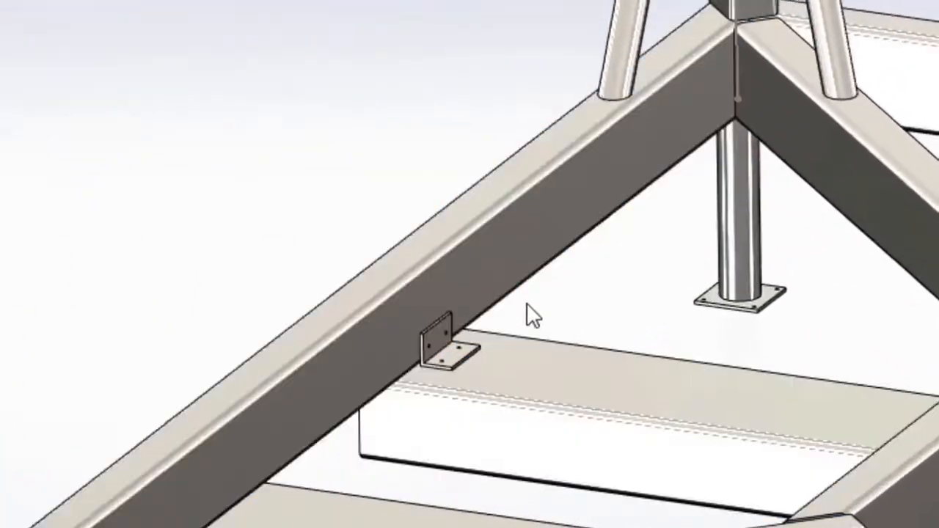
Step: Hide the L clip to inspect the holes cut in the two members, and show it again
key(Tab)
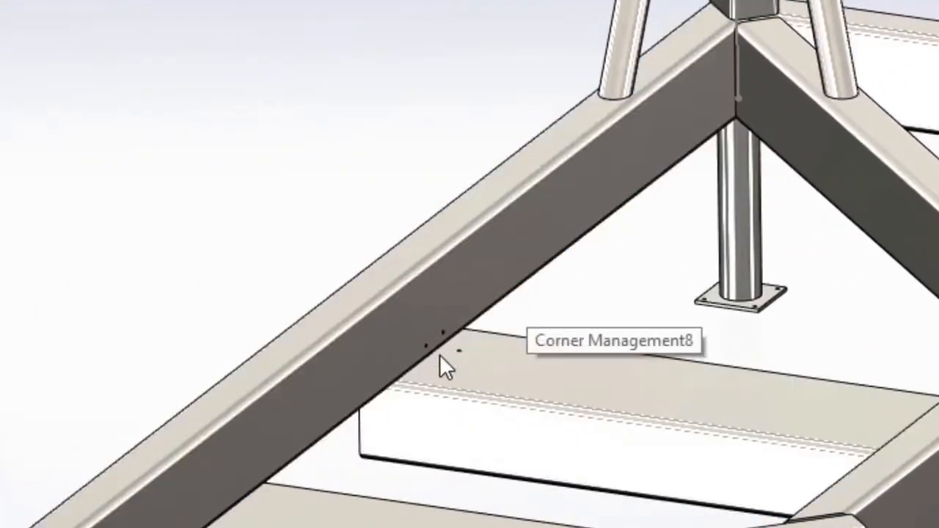
key(shift+Tab)
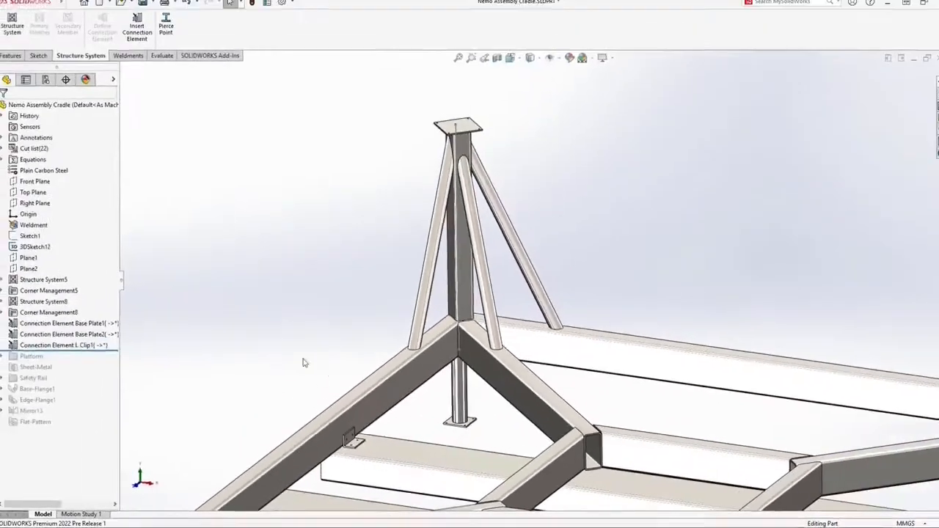
scroll(607, 453, up, 5)
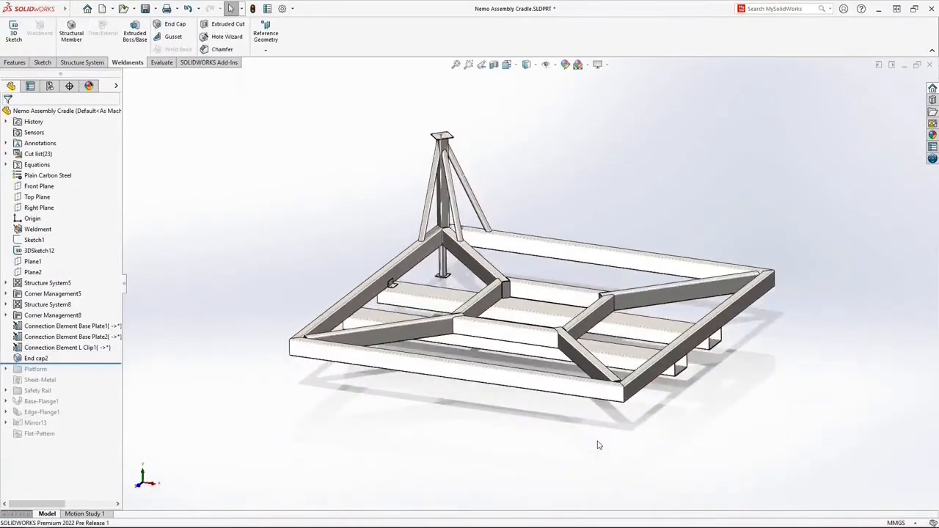
Step: Mirror the short post, its base plate, the L clip and the end cap bodies about both the Front Plane and the Right Plane
key(s)
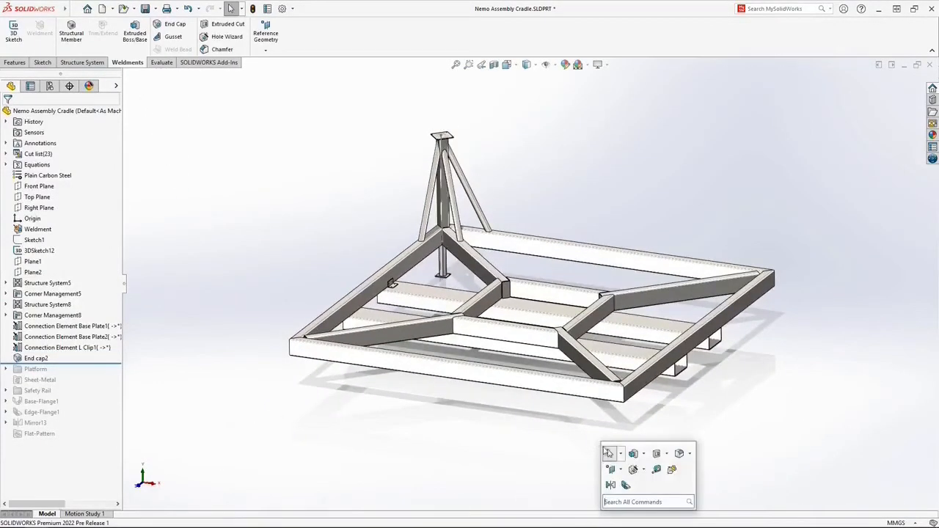
click(611, 485)
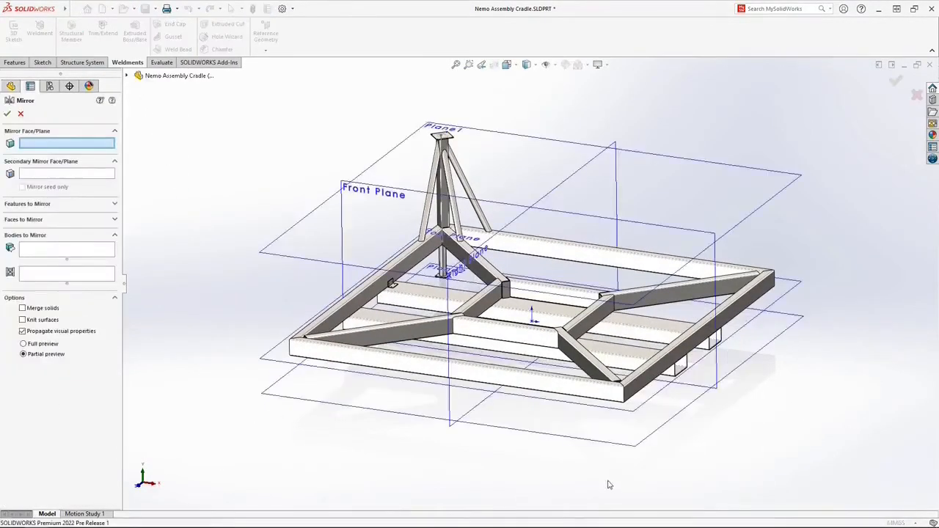
click(343, 231)
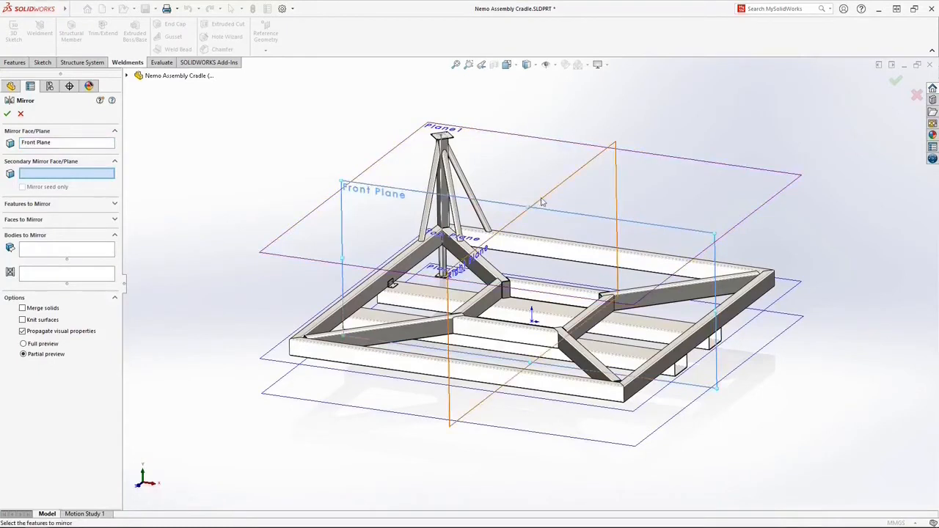
click(541, 200)
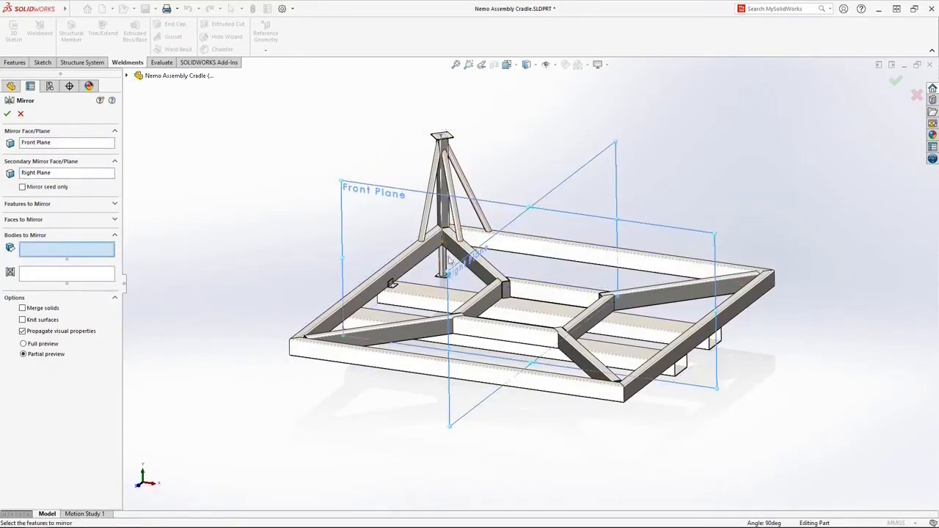
click(443, 261)
click(407, 288)
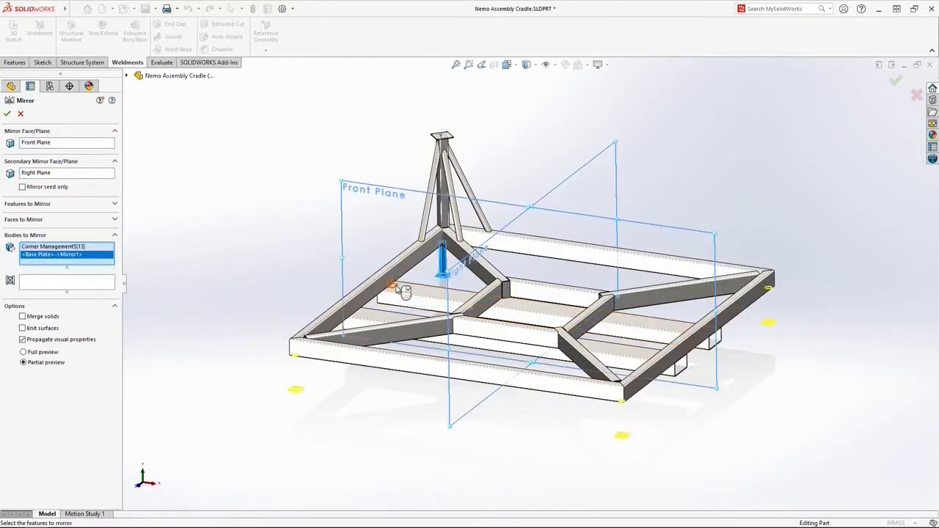
click(392, 285)
click(508, 291)
right_click(508, 292)
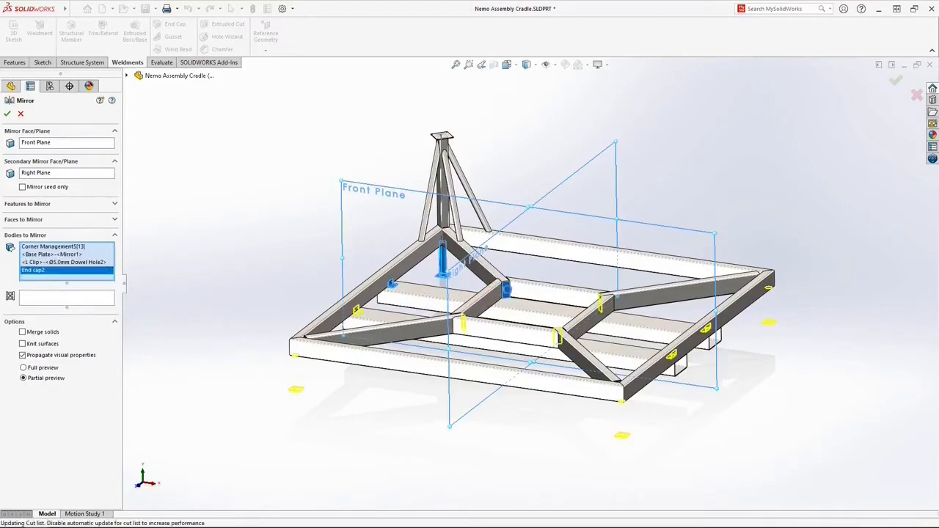
Step: Mirror the tall post, its braces and its upper plate about the Right Plane, using the plate's top face as the secondary mirror face
key(s)
click(520, 334)
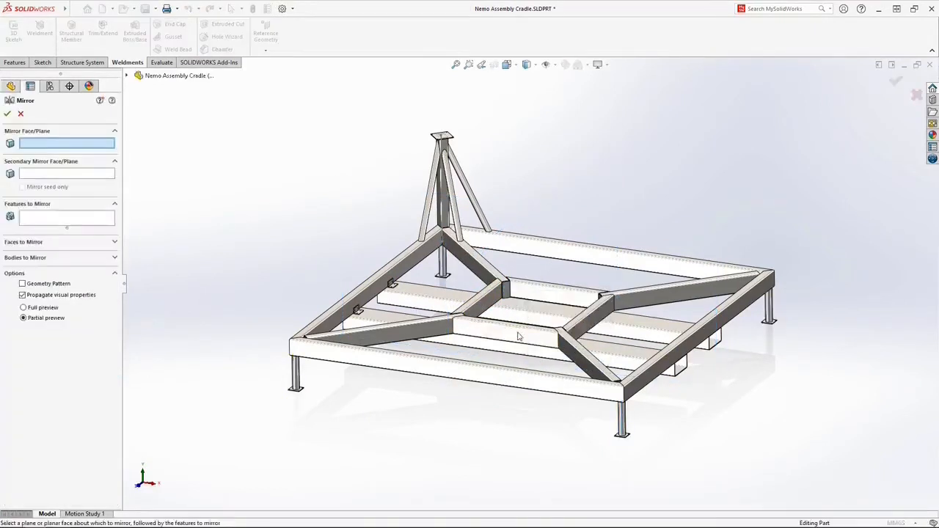
click(556, 195)
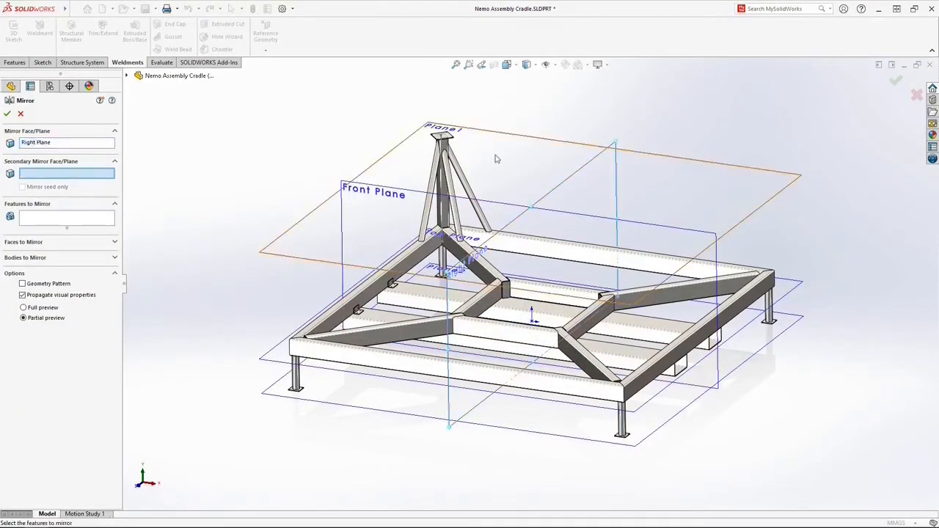
click(450, 137)
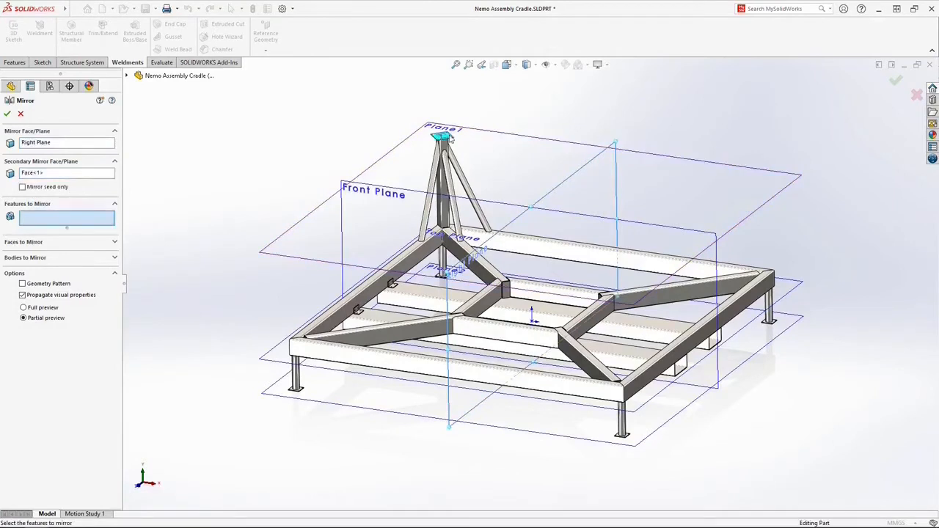
click(115, 258)
drag(352, 106, 503, 245)
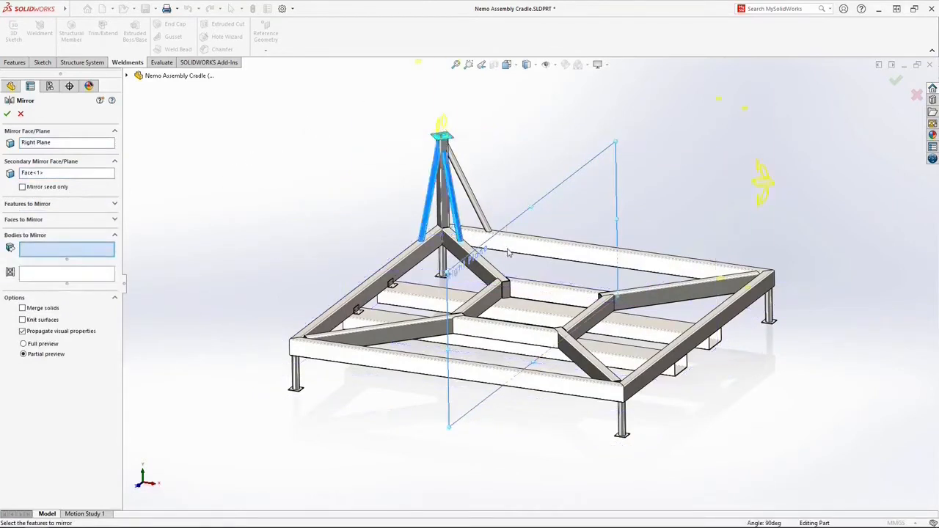
right_click(506, 248)
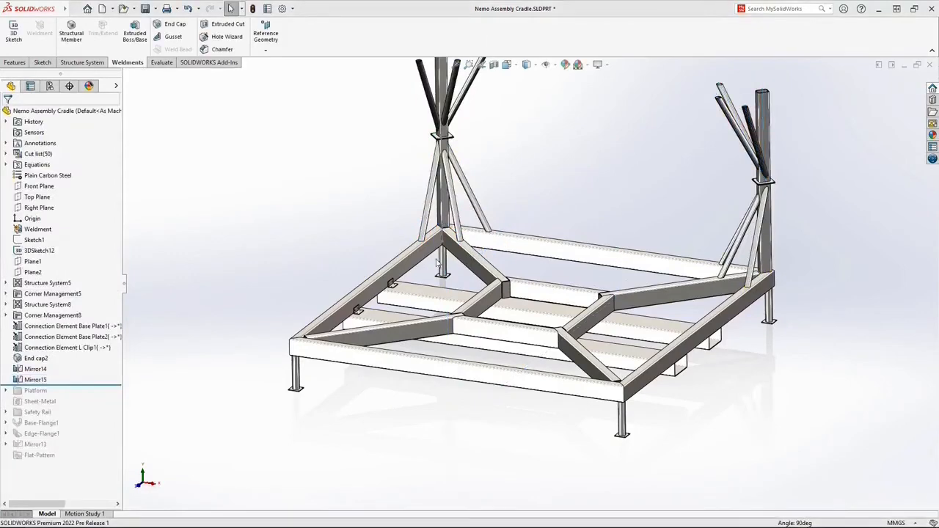
Step: Roll the cradle's feature history forward to restore the platform and safety rail, and view the cradle around the submarine in the full assembly
drag(104, 385, 101, 434)
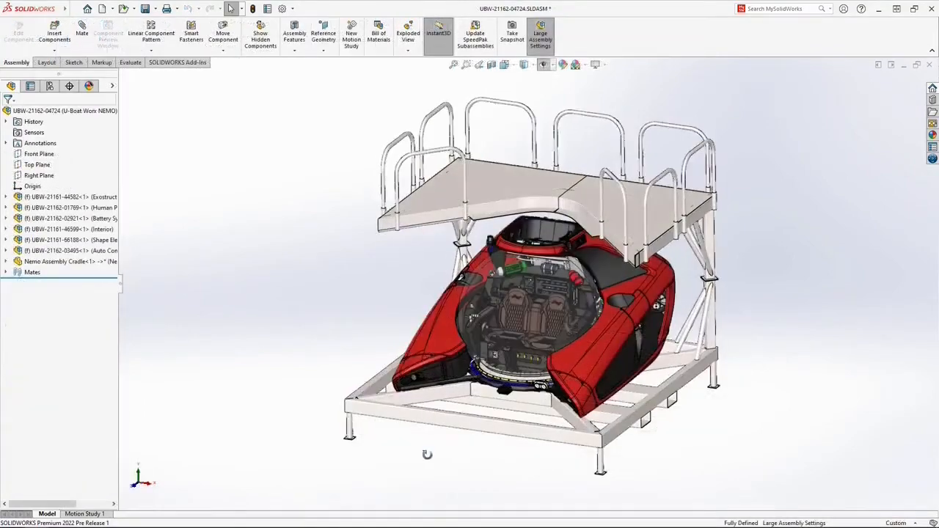
mouse_move(427, 455)
middle_down()
mouse_move(363, 447)
mouse_move(429, 443)
middle_up()
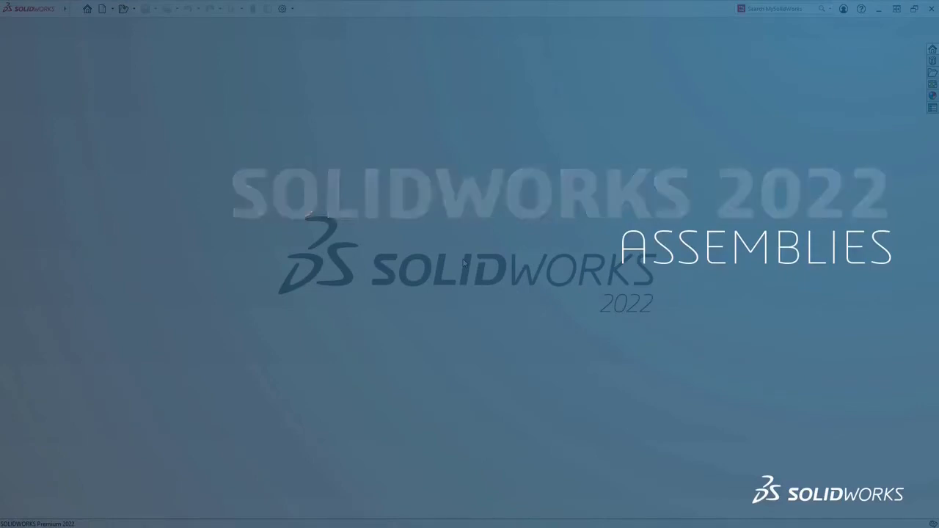
Step: Open the assembly UBW-21162-04724.SLDASM in Large Design Review mode
key(ctrl+o)
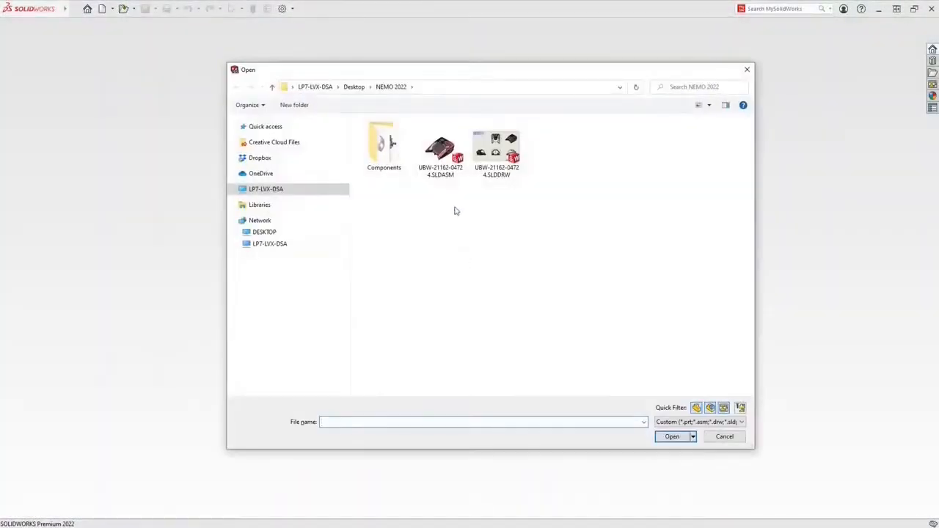
click(449, 175)
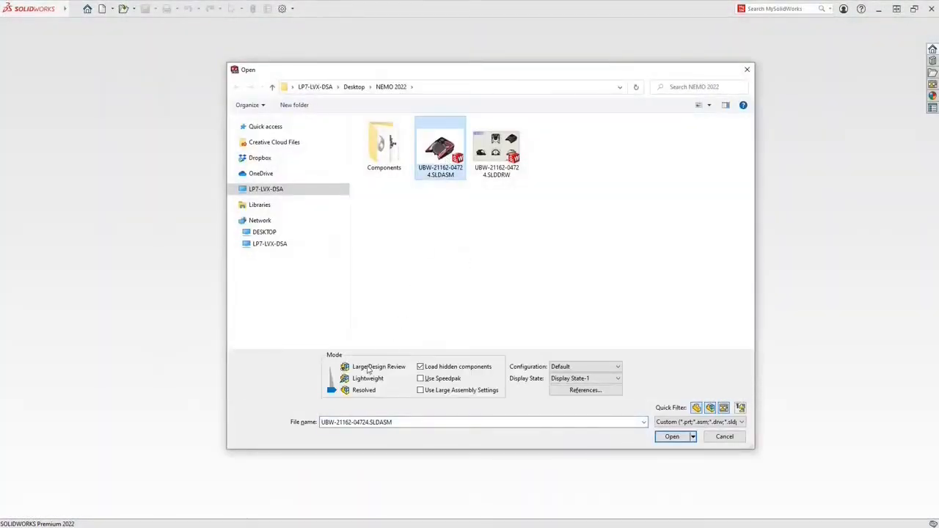
click(371, 367)
click(669, 437)
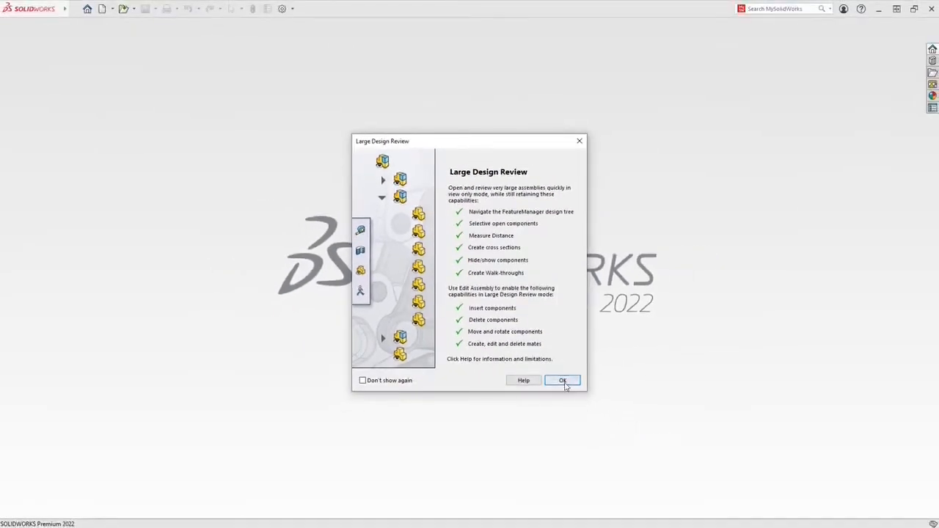
click(563, 381)
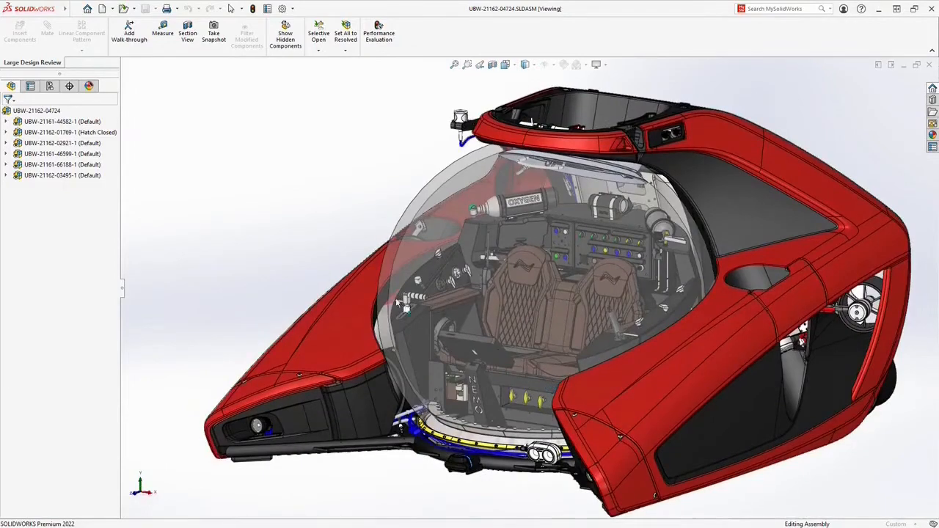
Step: Open the top assembly's drawing in Detailing mode
right_click(37, 110)
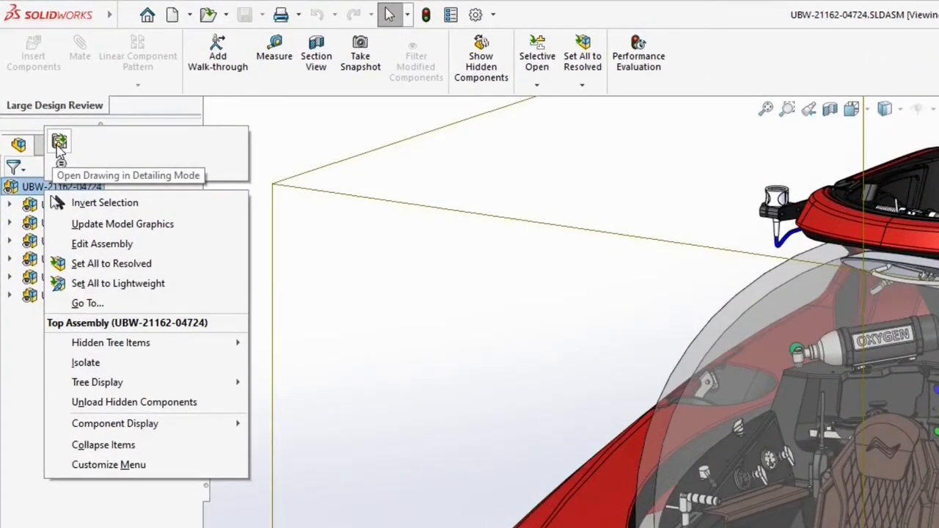
key(Escape)
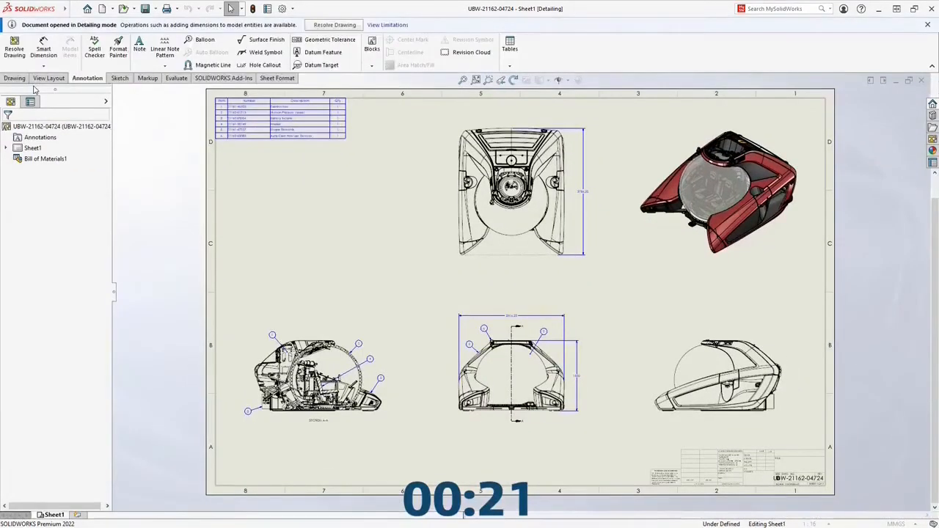
Step: Dimension the outer circle of the sphere in Section A-A and display it as a diameter
click(476, 79)
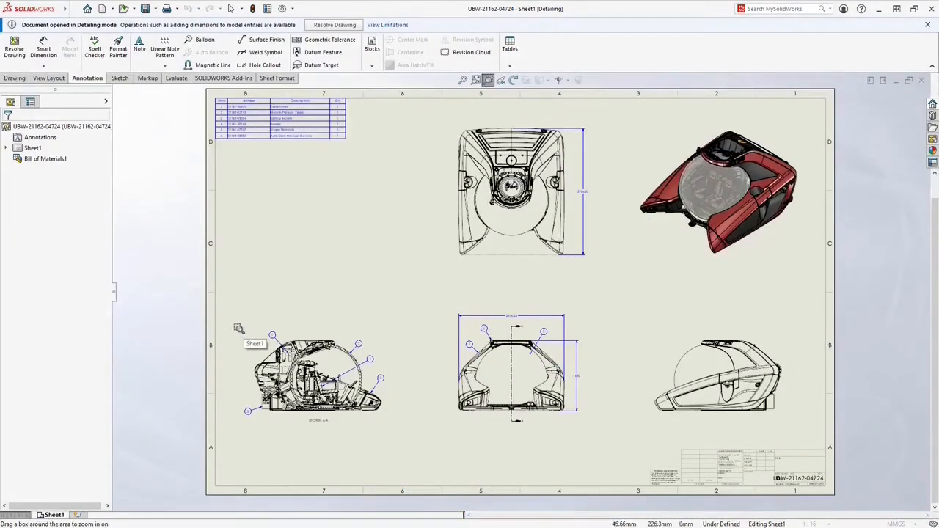
drag(238, 328, 405, 437)
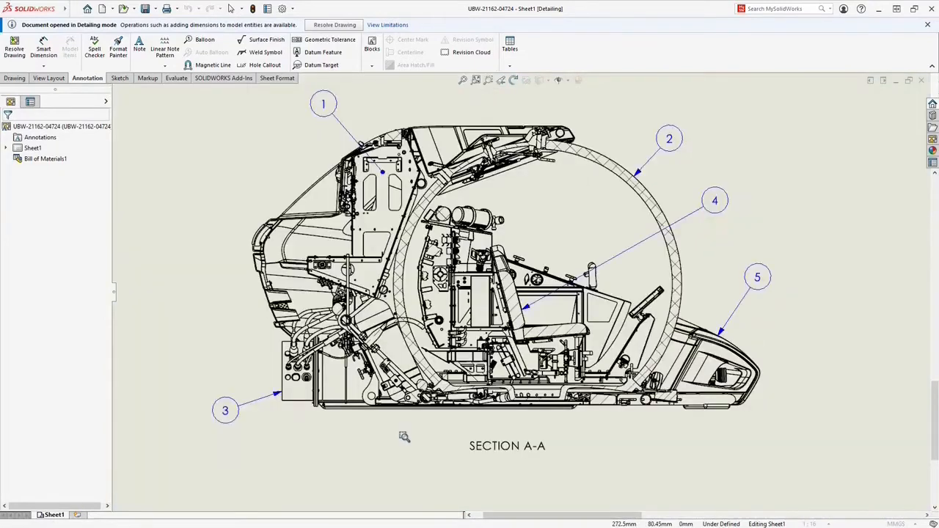
right_click(404, 448)
click(438, 458)
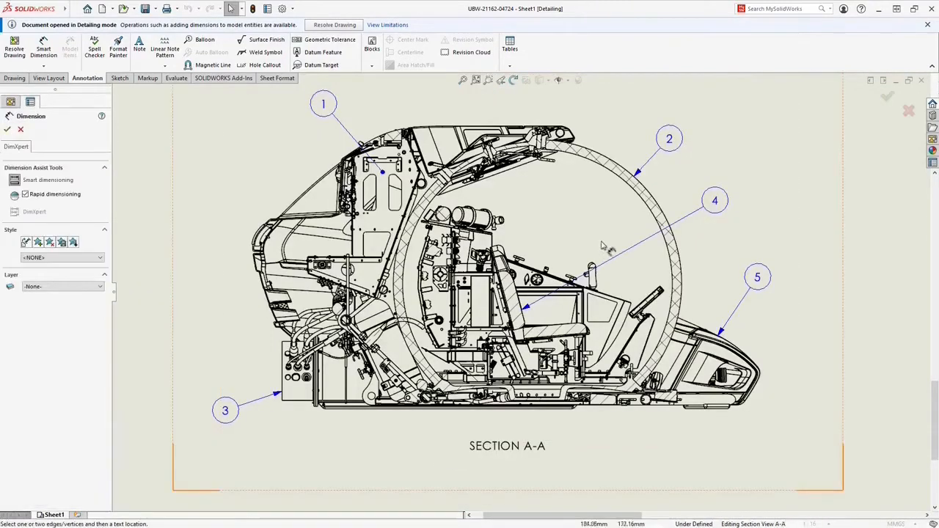
click(664, 213)
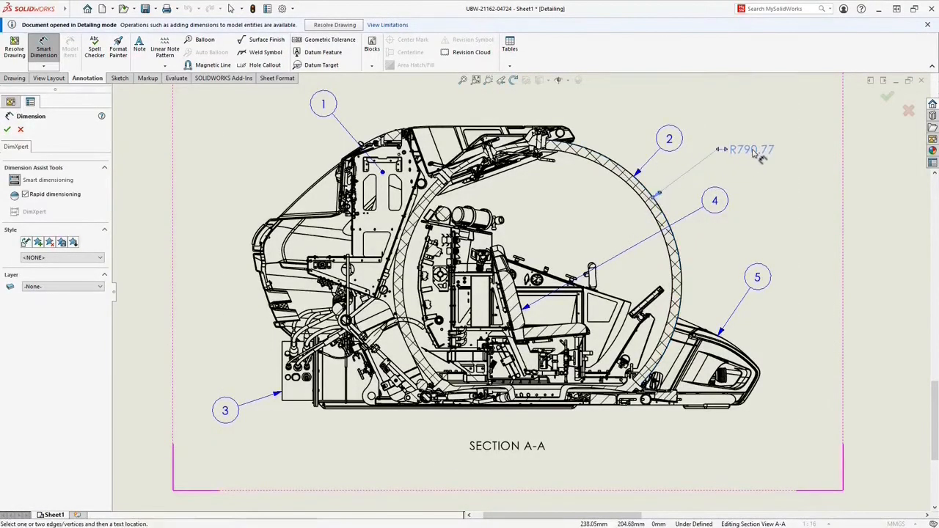
click(755, 152)
right_click(758, 153)
click(778, 243)
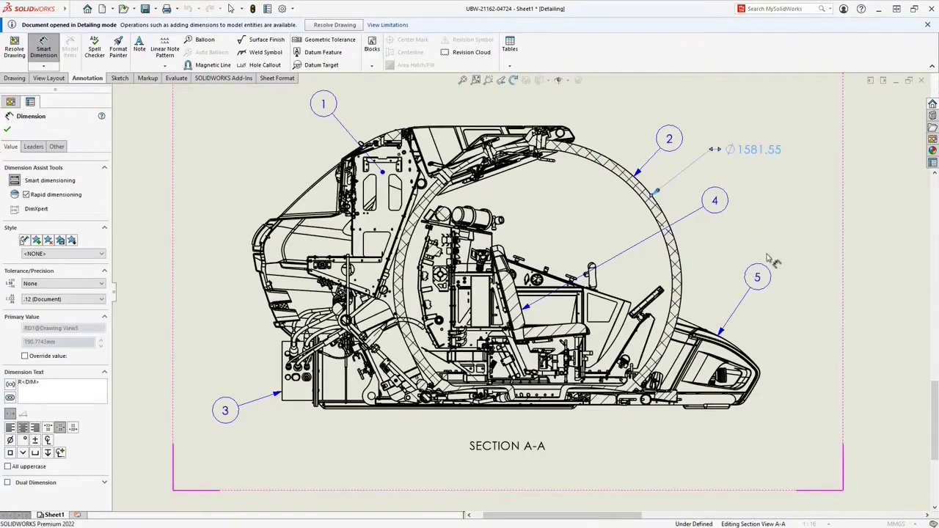
Step: Dimension the length of the horizontal bottom edge in Section A-A, placing the dimension below the view label
click(422, 410)
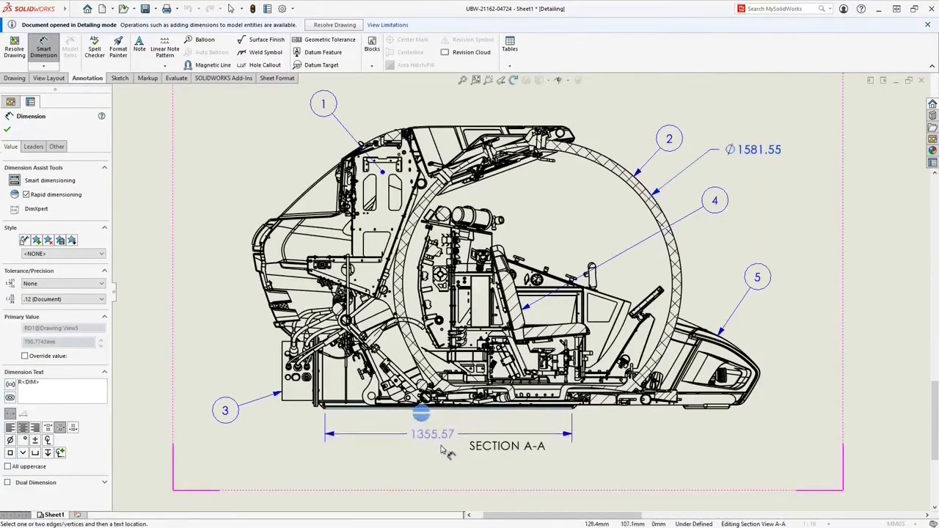
click(455, 473)
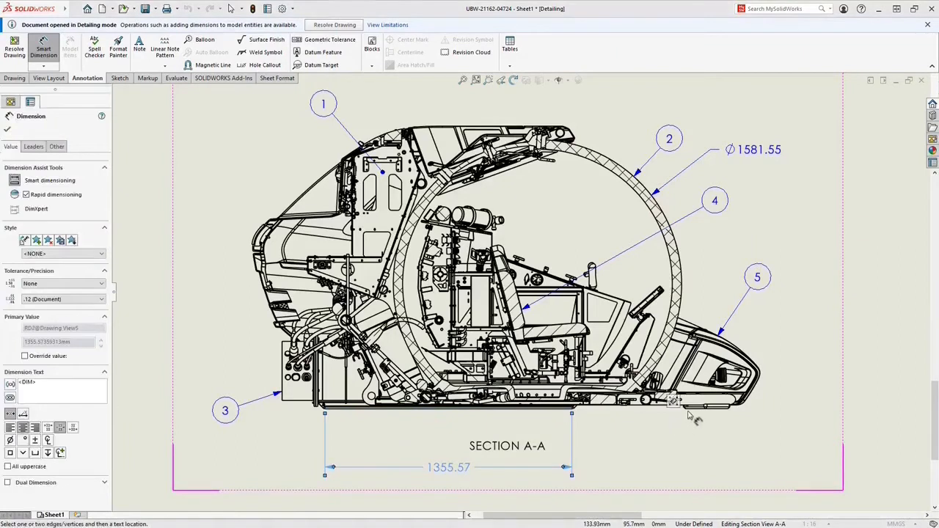
Step: Dimension the short horizontal bottom edge under the nose and the angle between the seat cushion and the inclined console in Section A-A
click(727, 409)
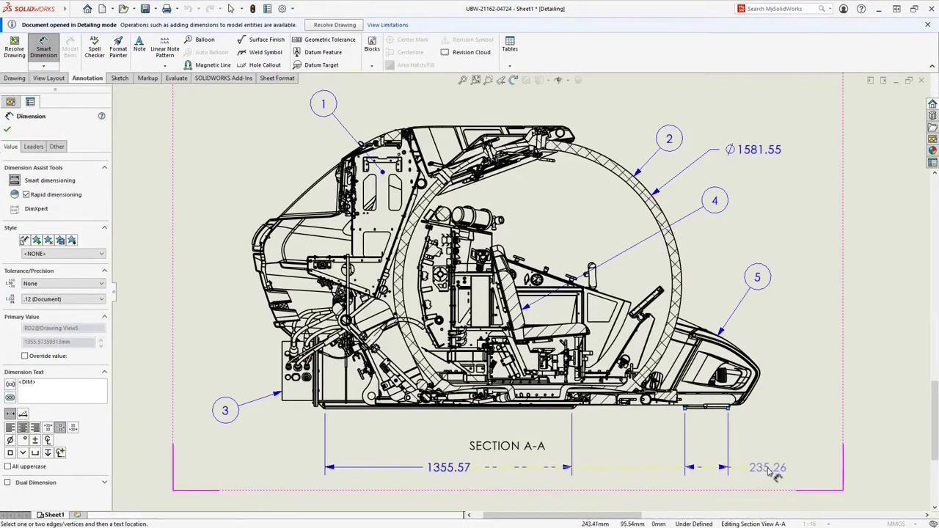
click(771, 470)
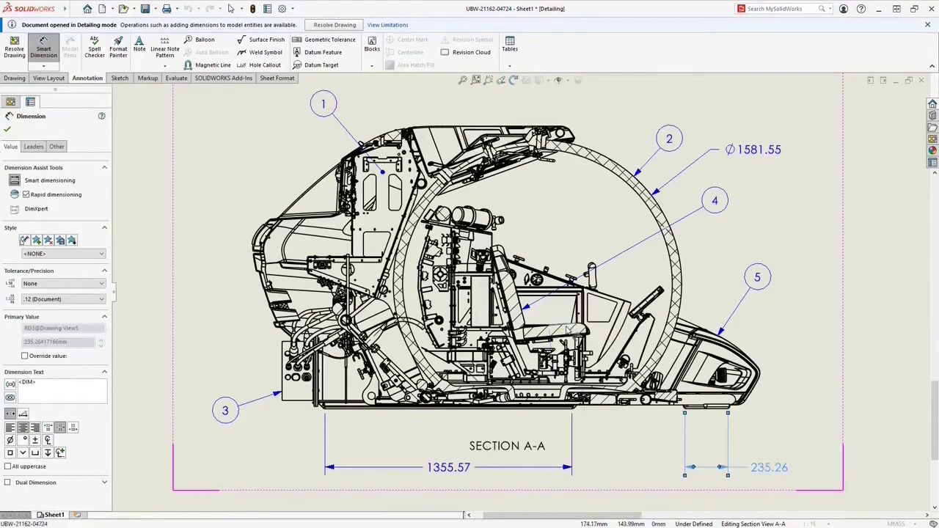
click(569, 326)
click(646, 300)
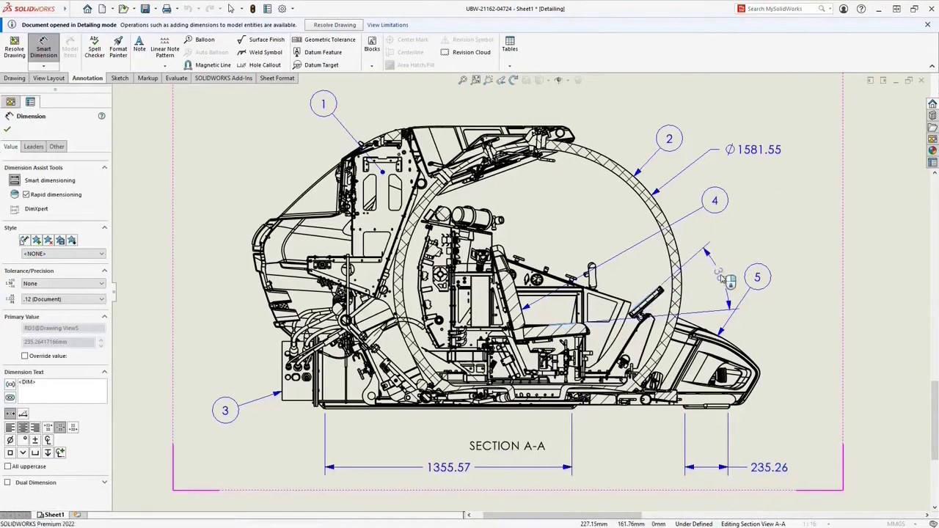
click(721, 276)
key(Escape)
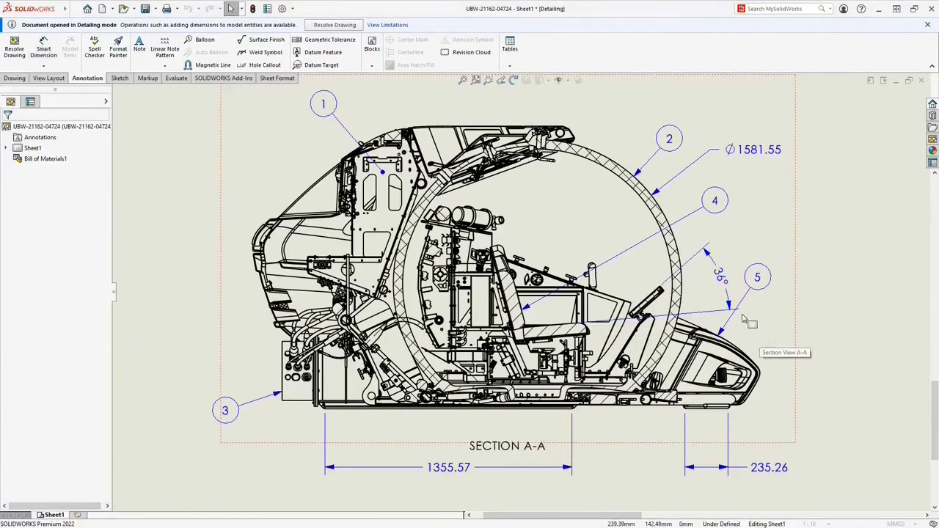
click(476, 80)
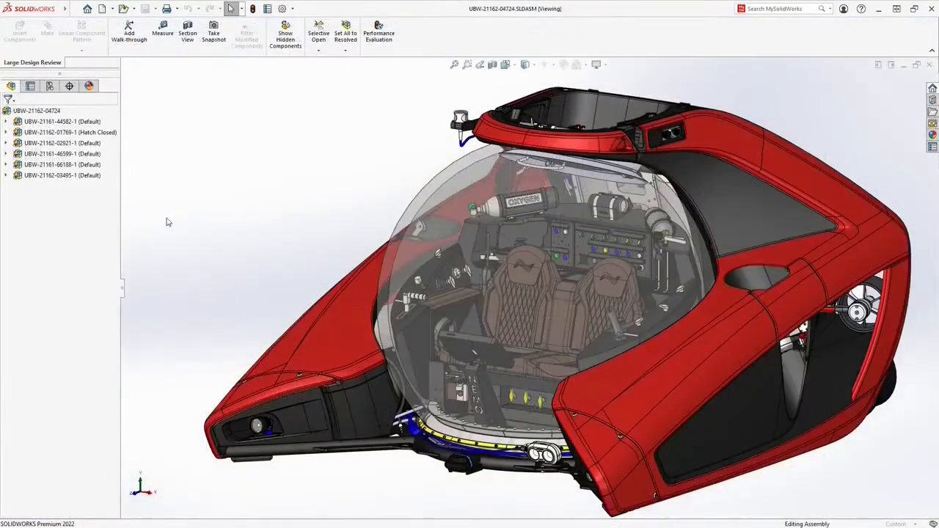
click(58, 133)
right_click(57, 134)
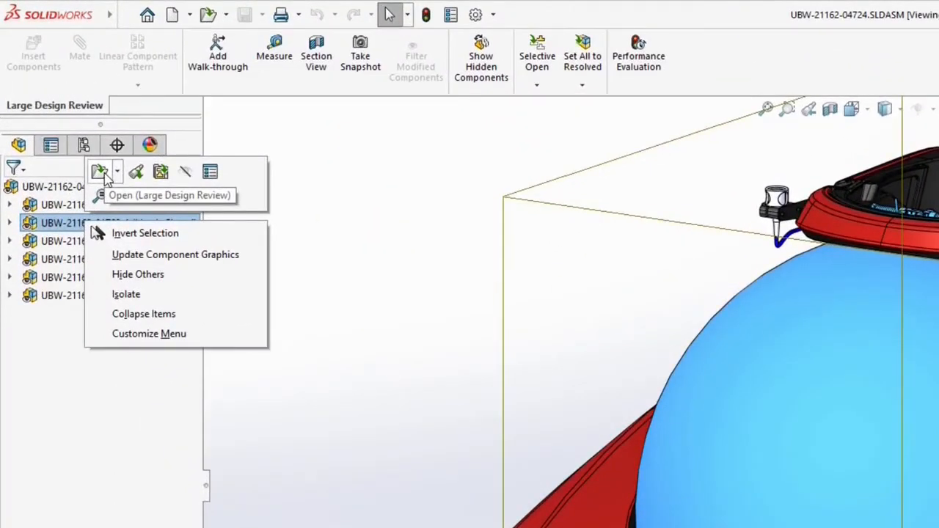
click(100, 173)
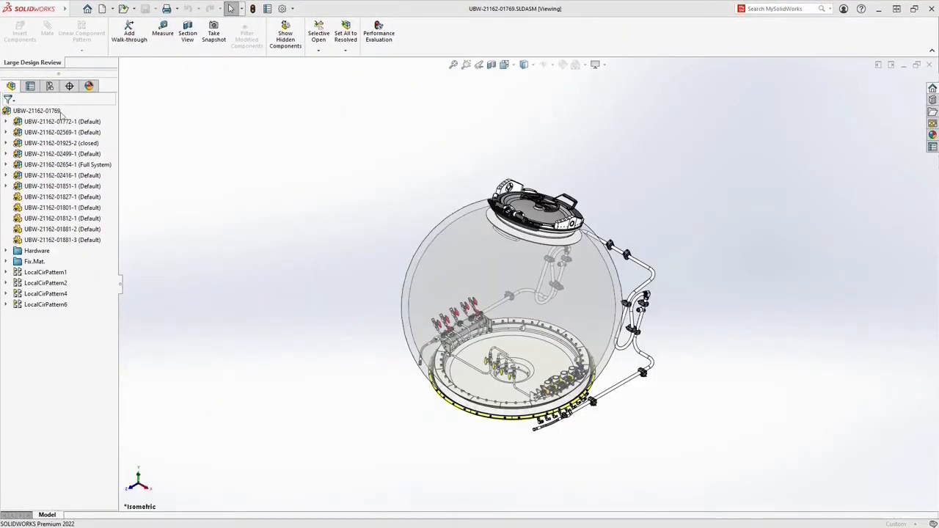
right_click(58, 165)
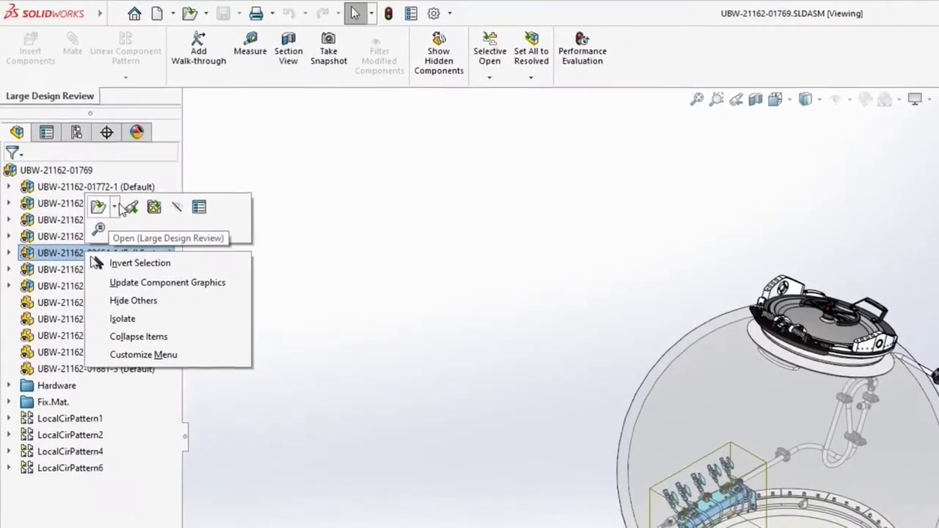
click(117, 206)
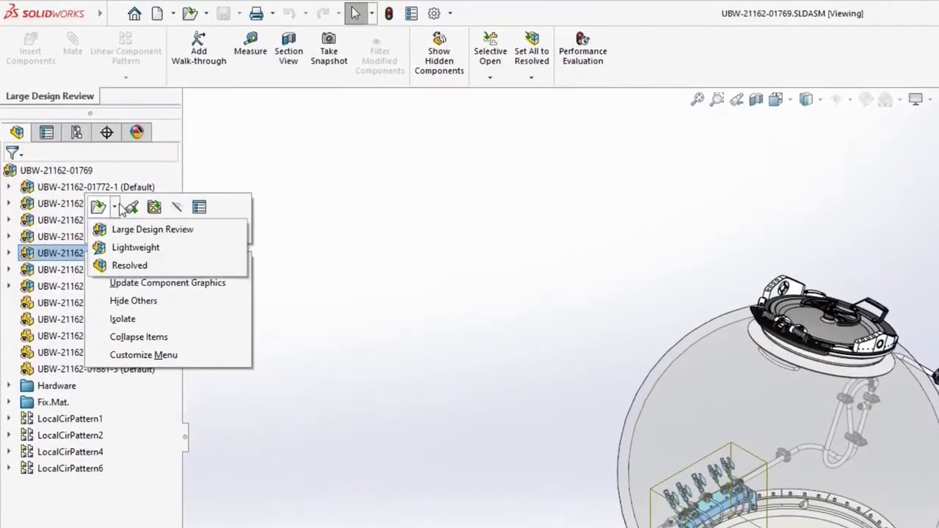
click(125, 267)
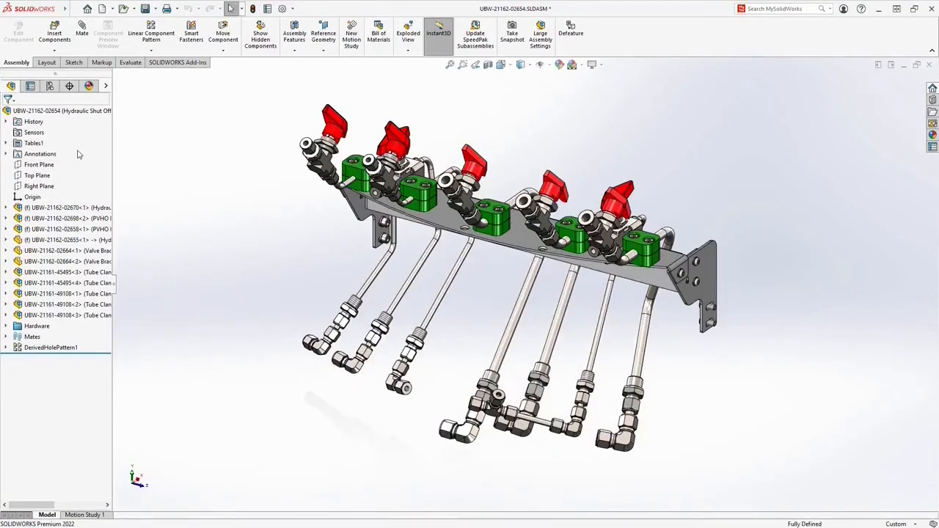
click(521, 234)
click(564, 229)
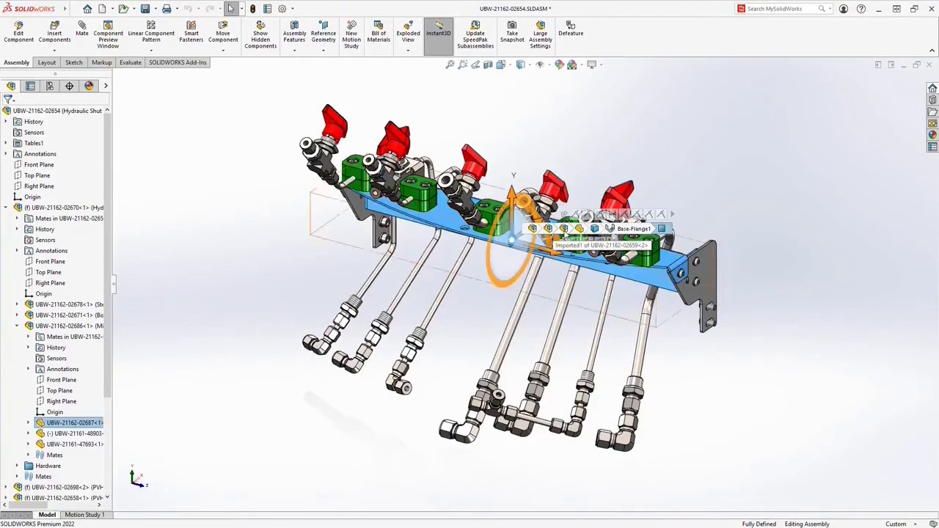
click(579, 189)
key(s)
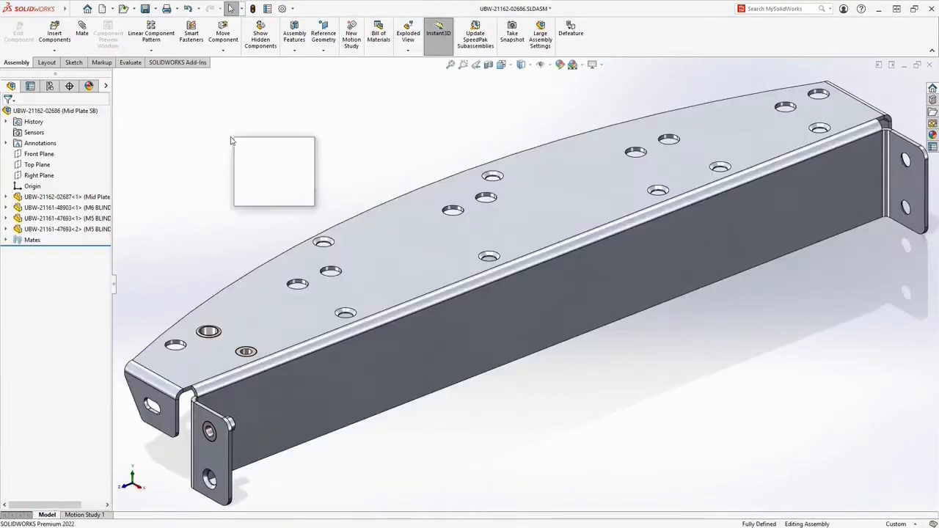
click(276, 166)
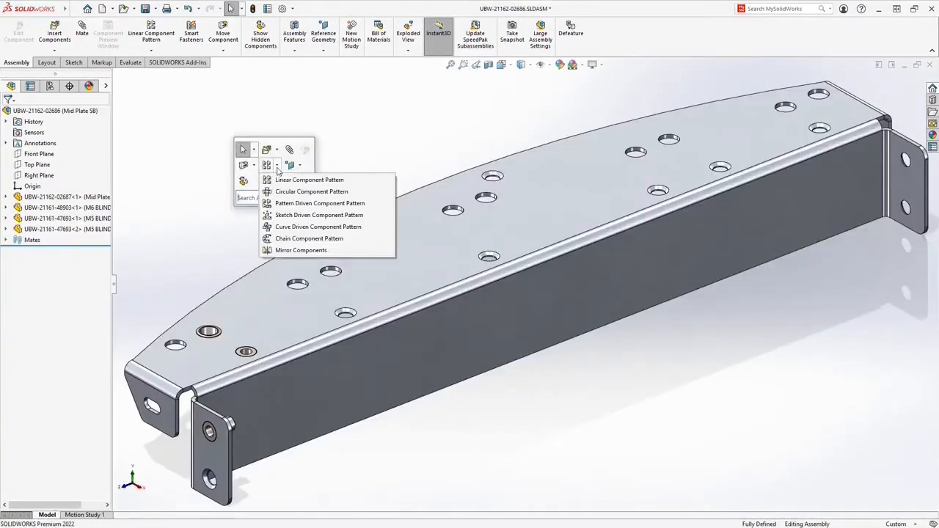
click(294, 204)
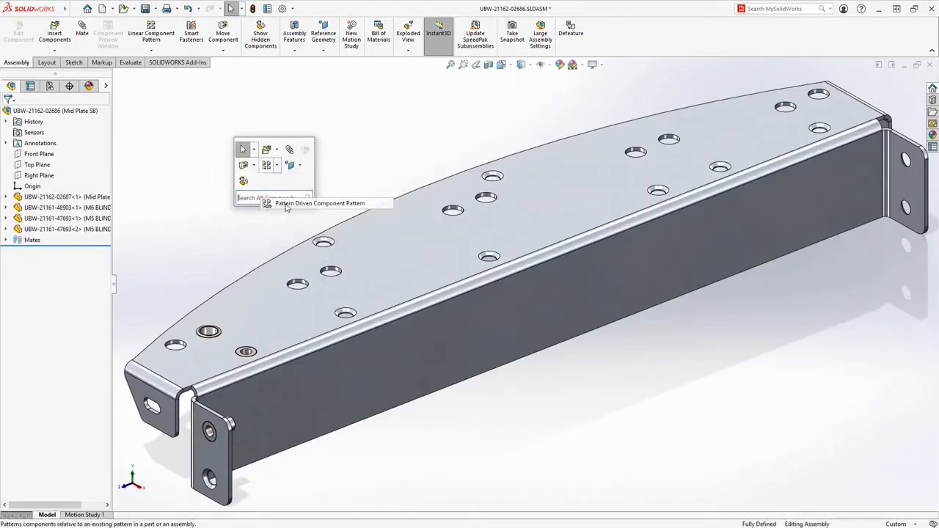
click(209, 332)
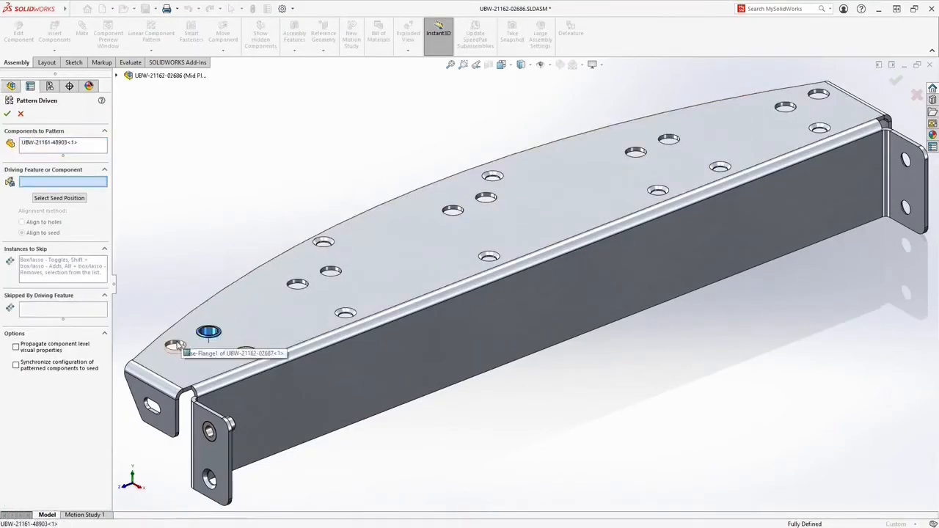
click(178, 347)
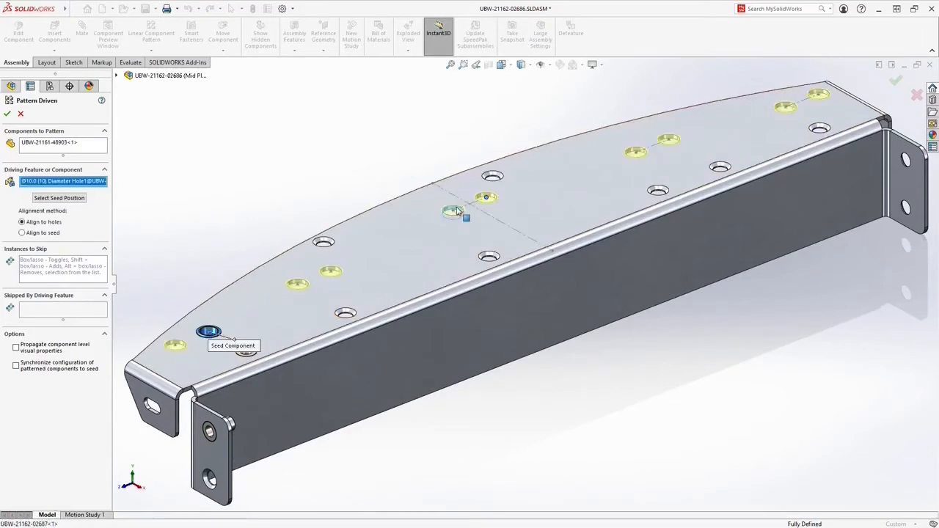
key(Return)
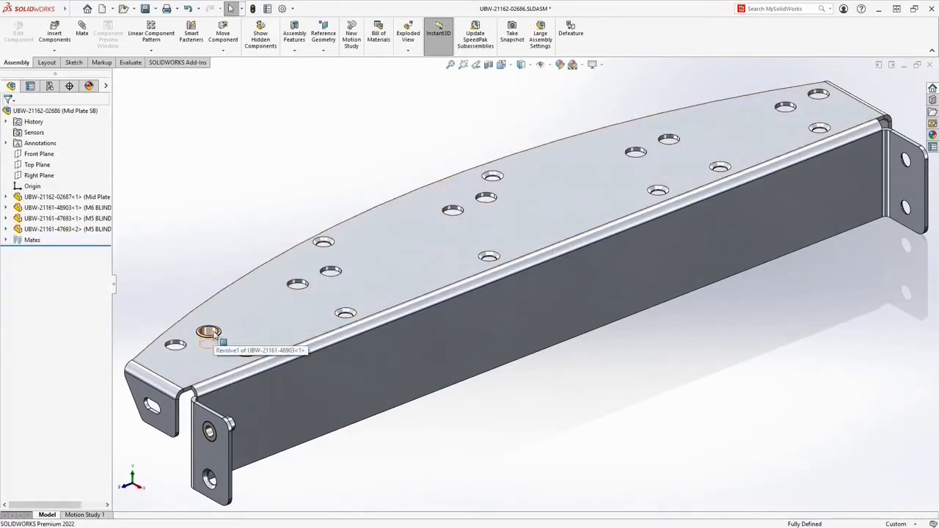
click(208, 332)
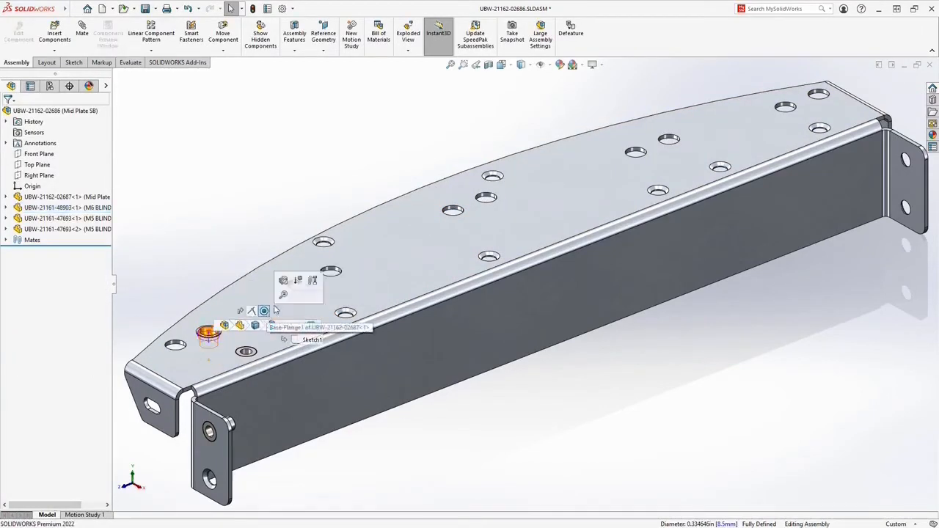
click(264, 310)
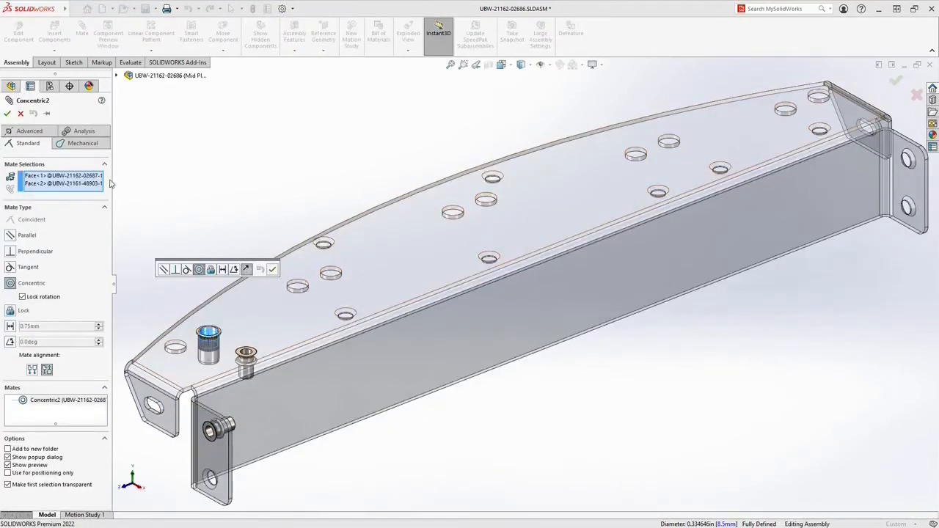
click(74, 177)
key(Delete)
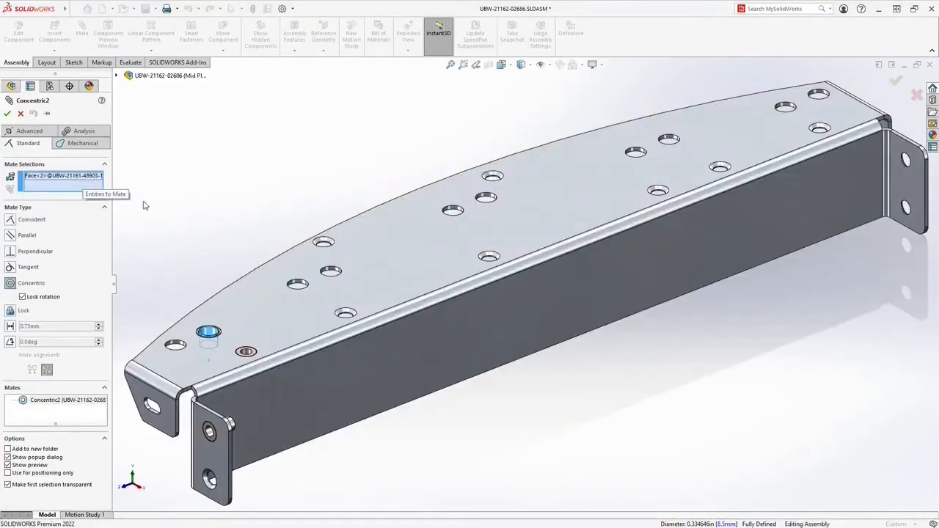
click(486, 197)
key(Return)
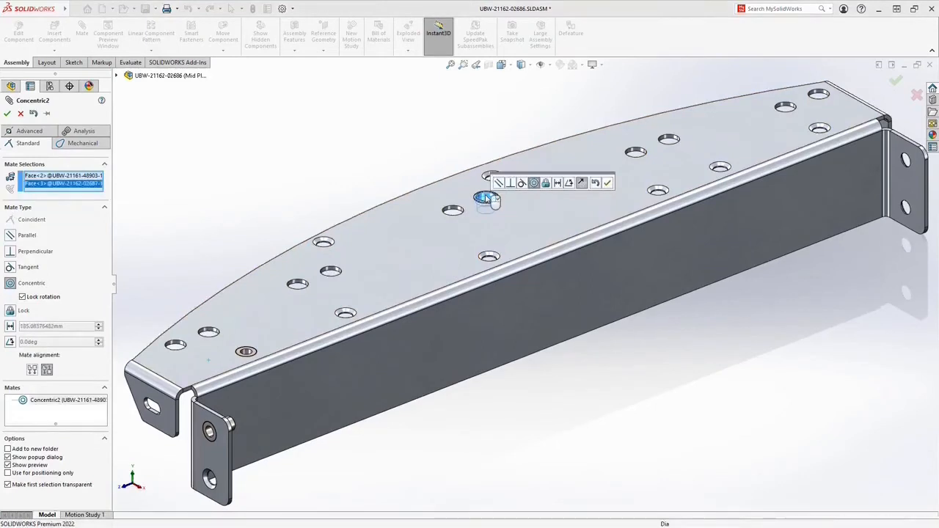
key(s)
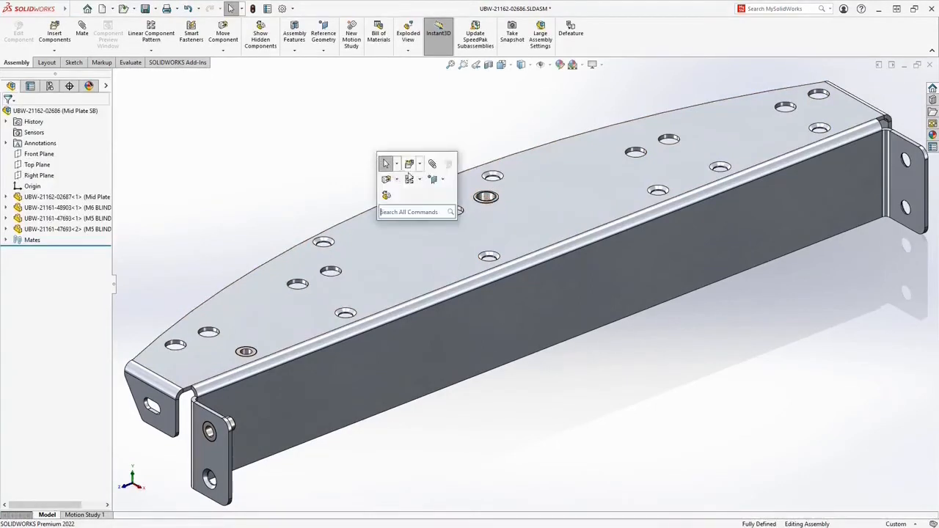
click(409, 184)
click(440, 217)
click(487, 198)
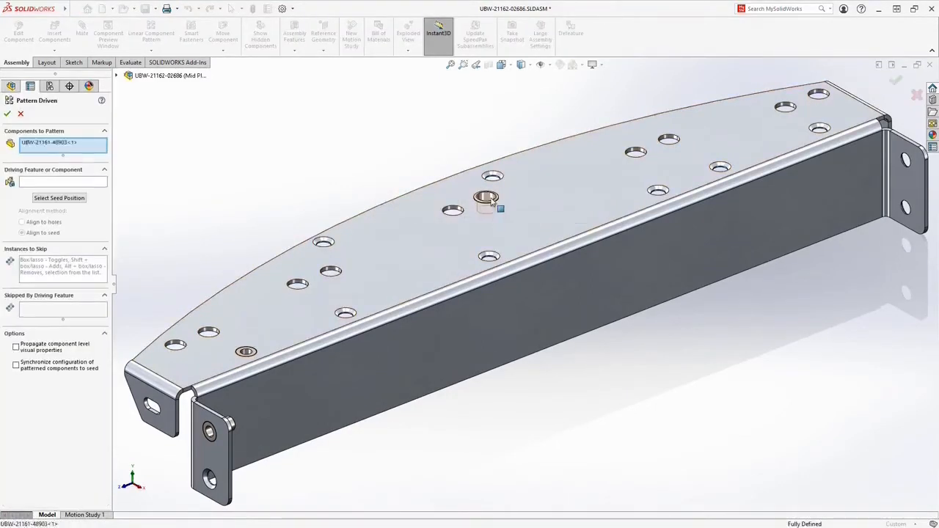
click(453, 212)
key(Return)
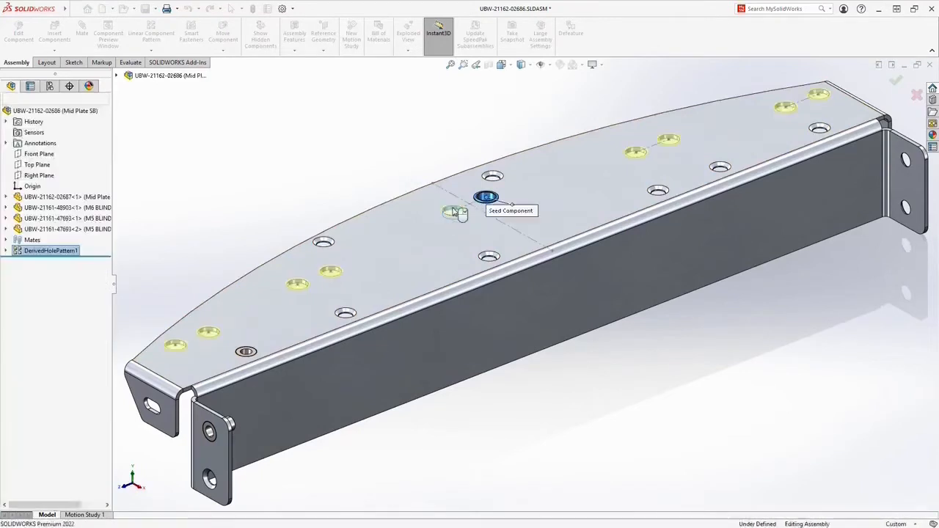
key(s)
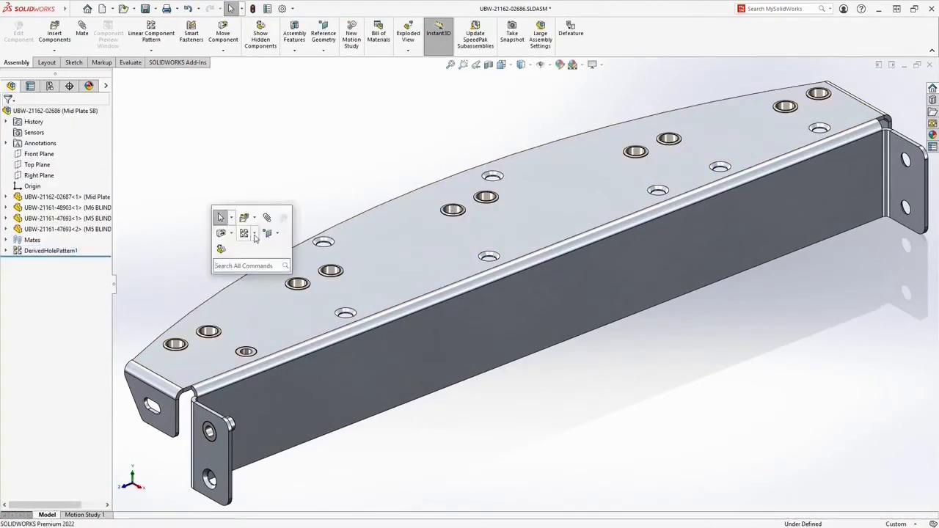
click(231, 233)
click(290, 271)
click(247, 353)
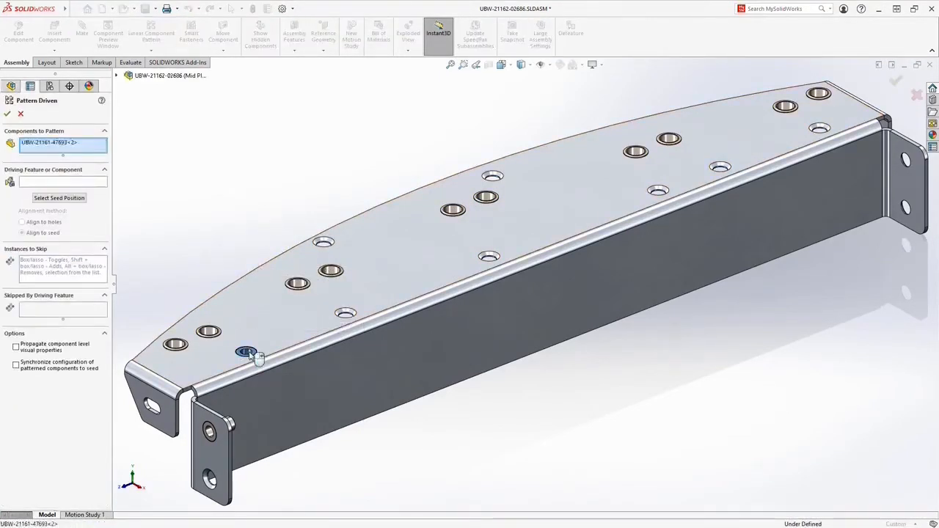
click(352, 315)
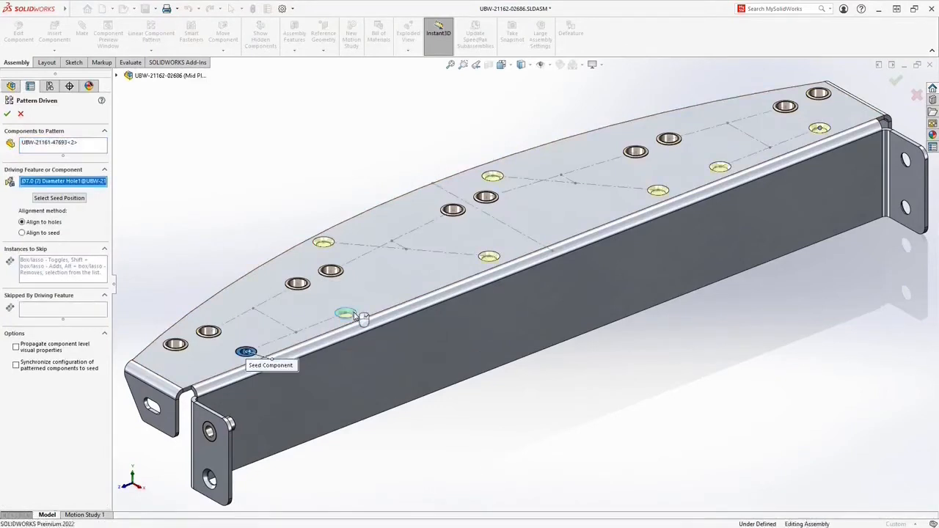
key(Return)
key(s)
click(232, 270)
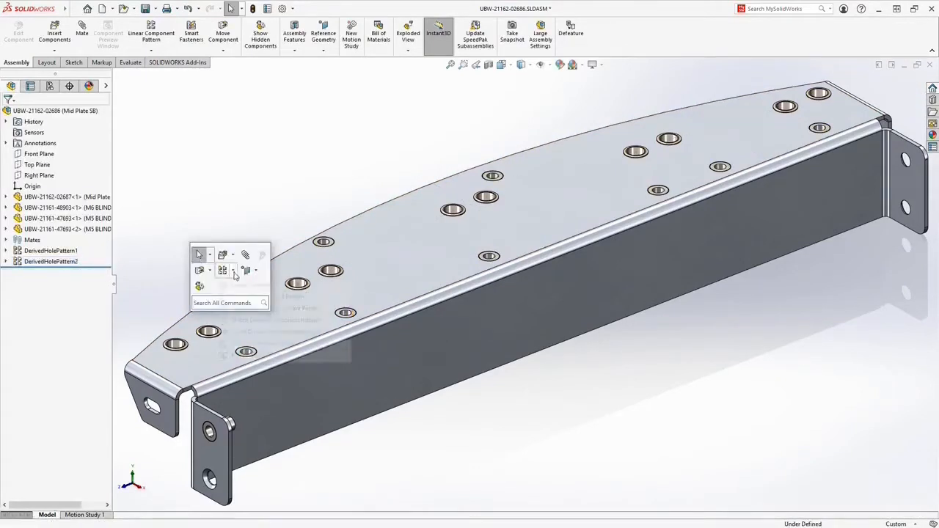
click(222, 308)
click(210, 433)
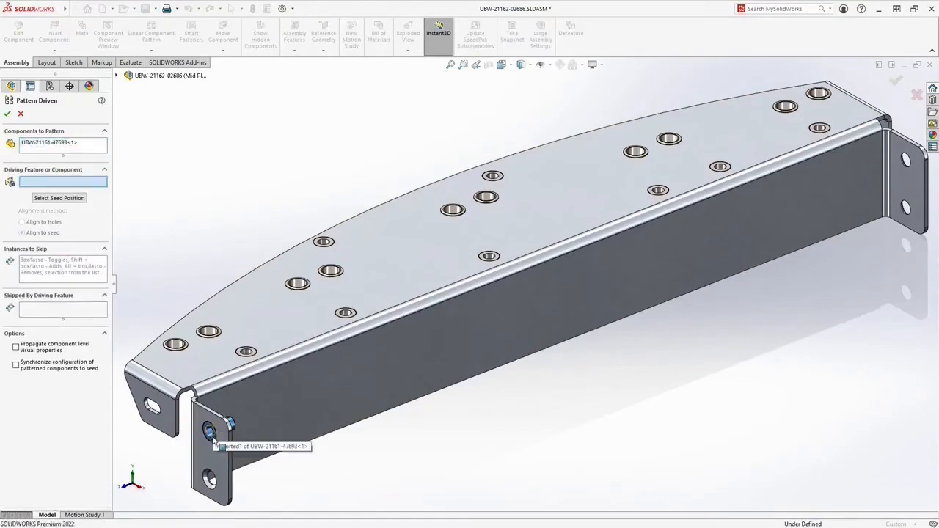
click(209, 482)
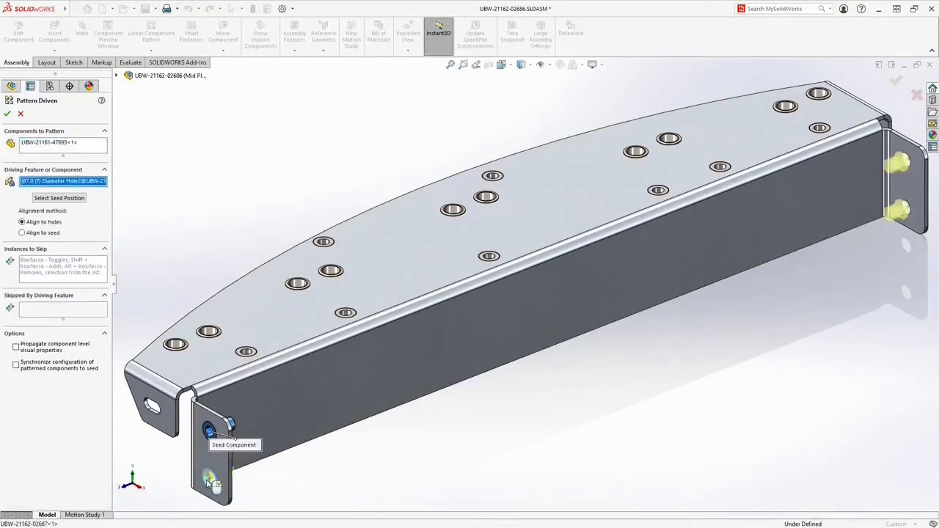
key(Return)
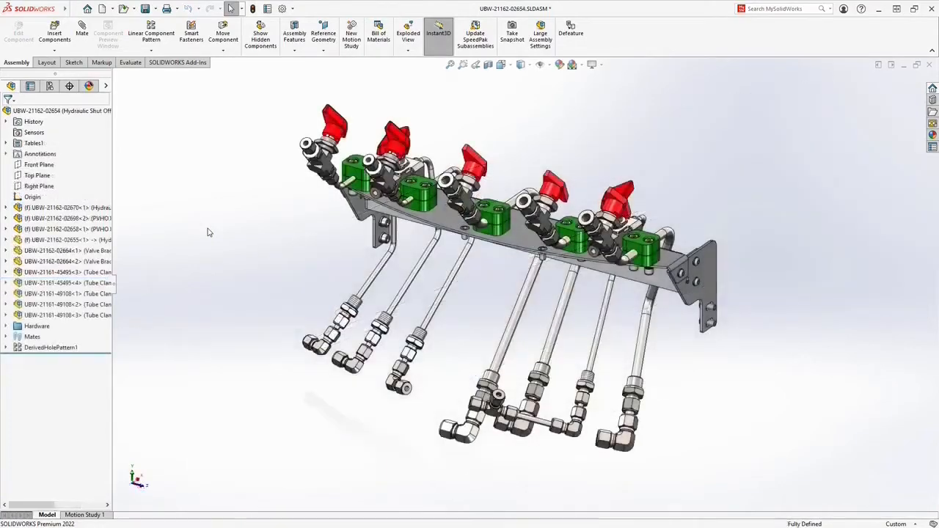
click(50, 86)
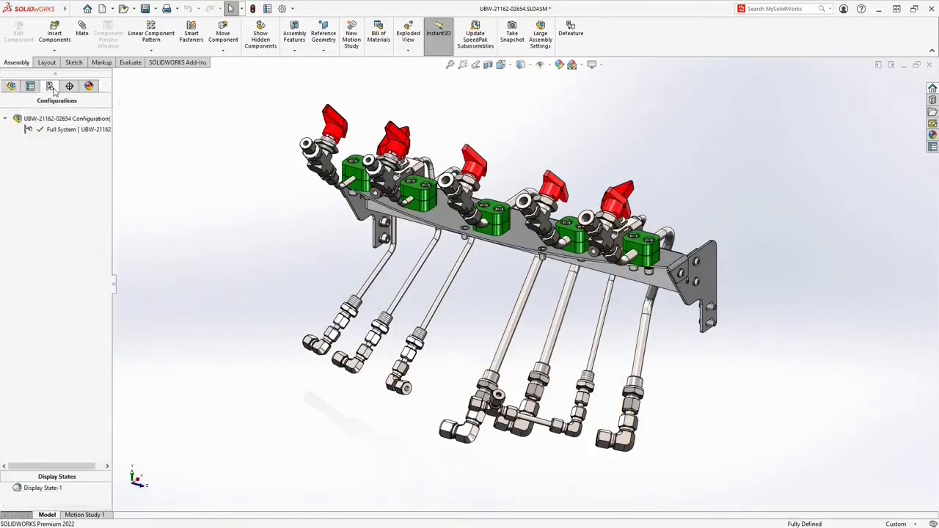
right_click(53, 119)
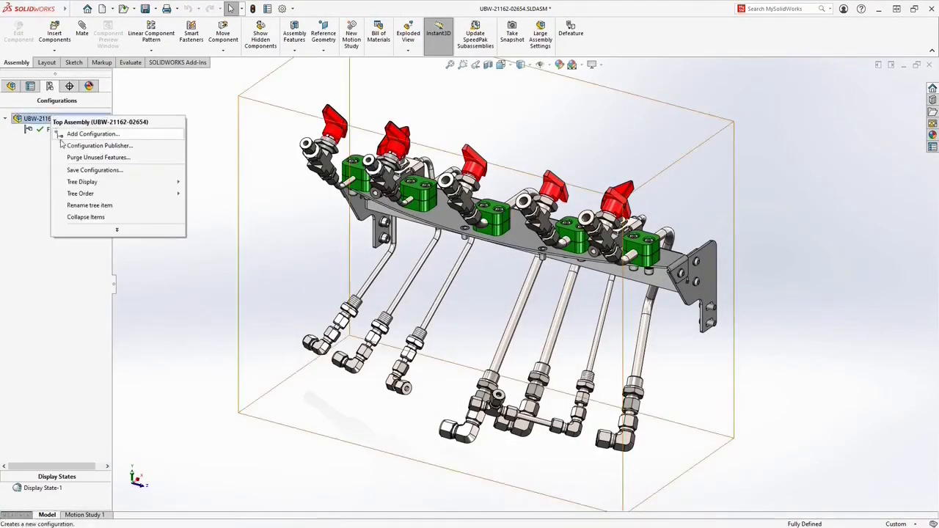
click(62, 136)
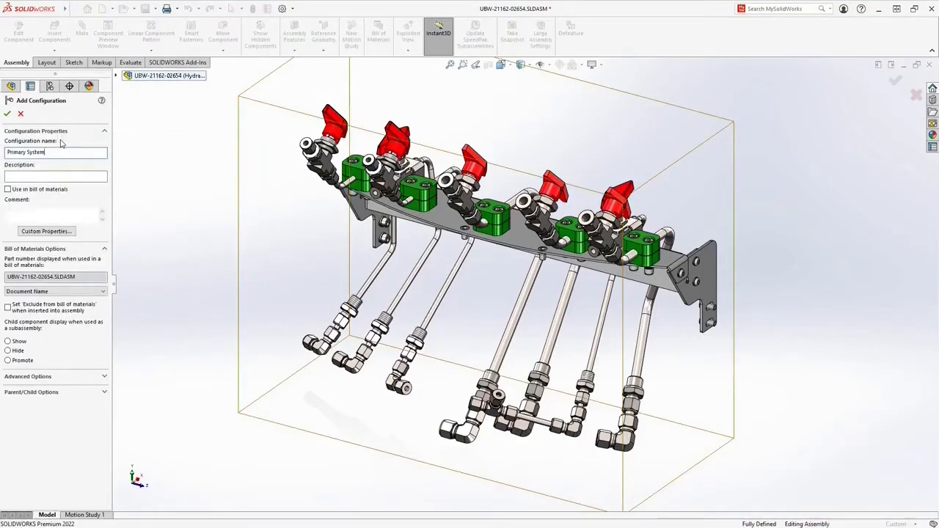
text(Primary System)
key(Return)
click(6, 87)
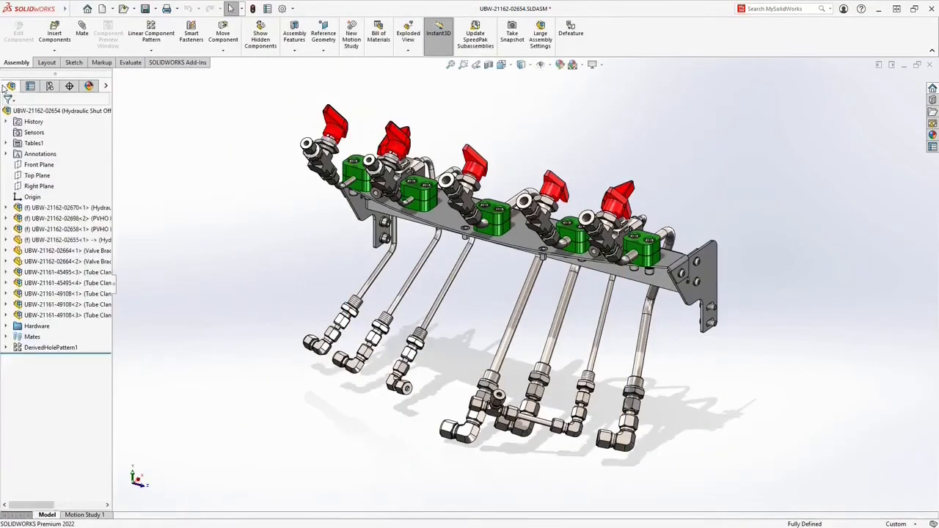
click(62, 229)
click(163, 204)
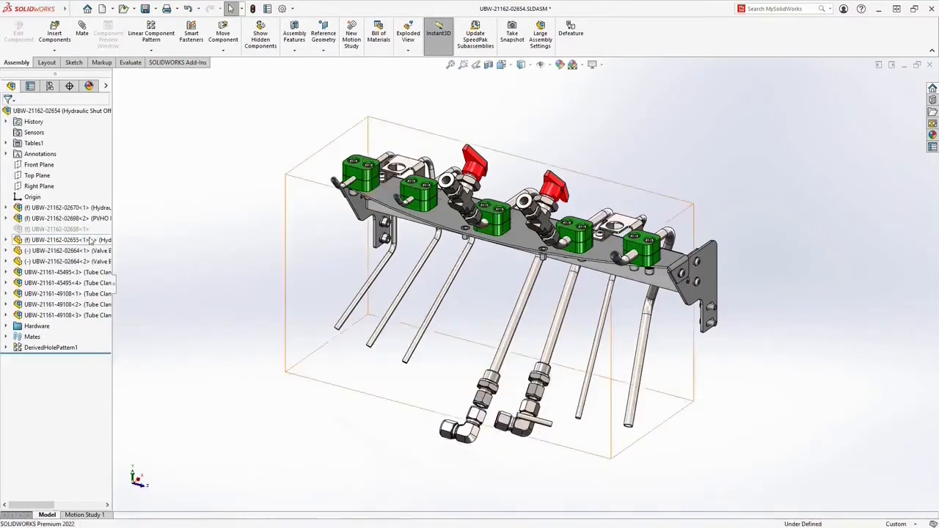
click(66, 240)
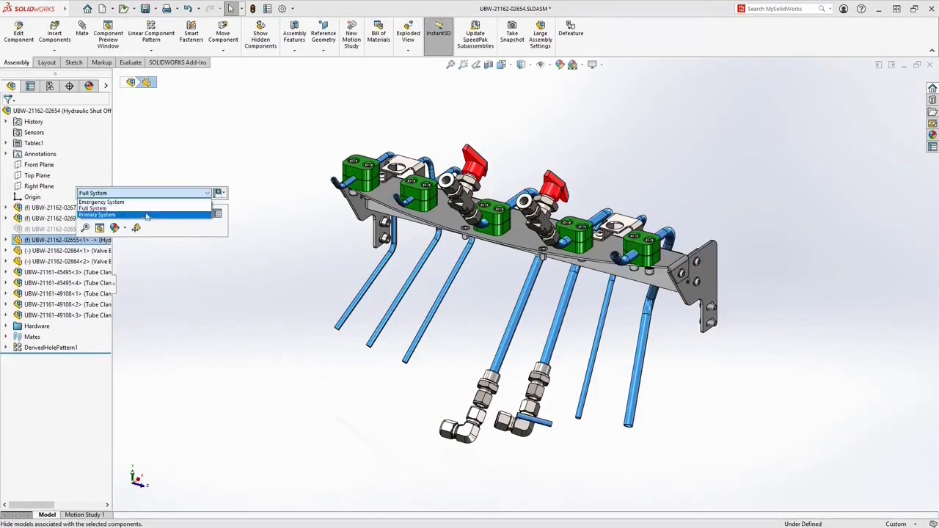
click(146, 217)
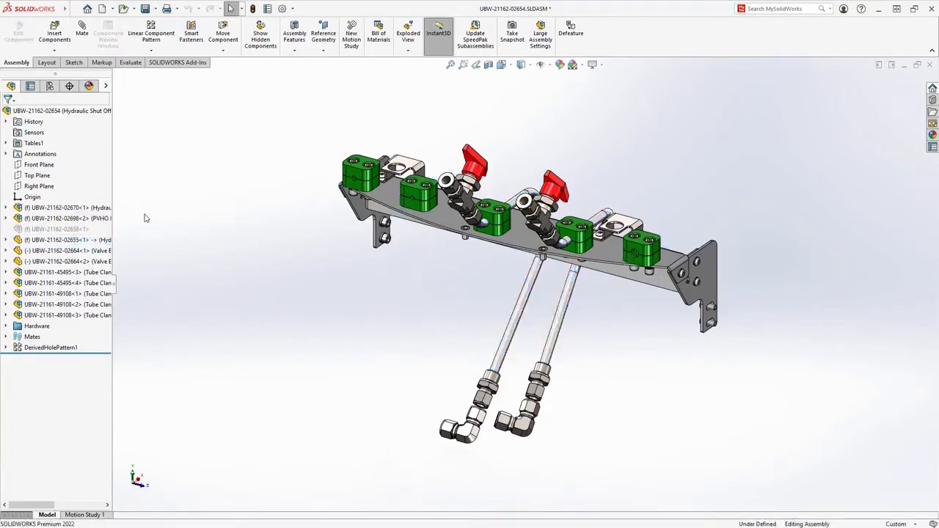
click(66, 251)
shift+click(44, 294)
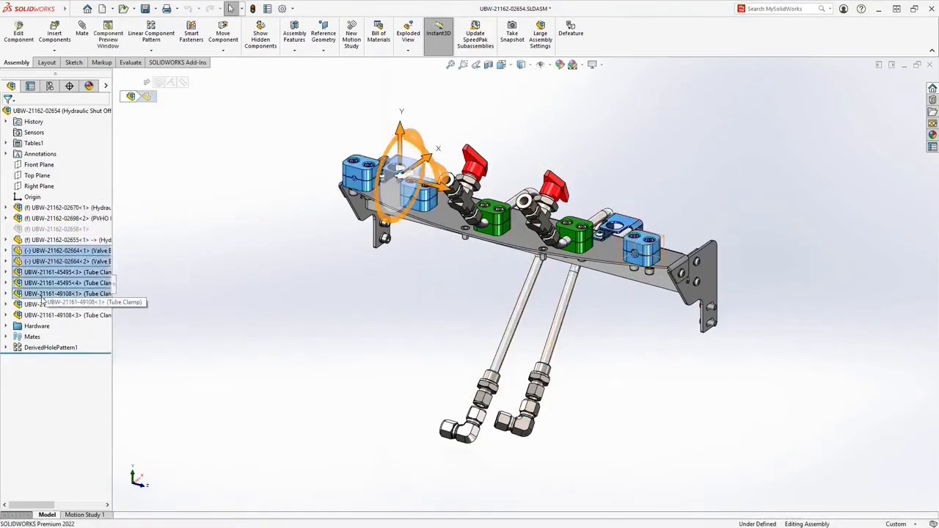
click(128, 268)
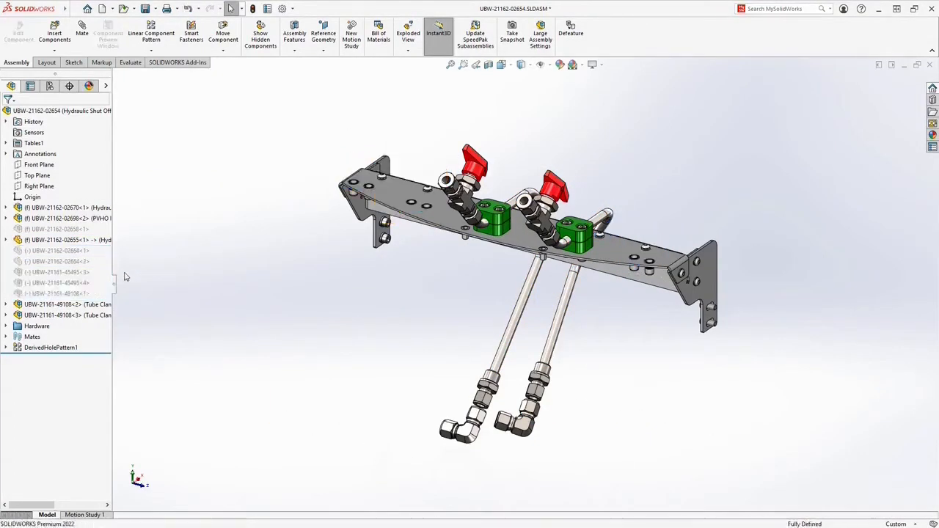
click(6, 326)
click(42, 337)
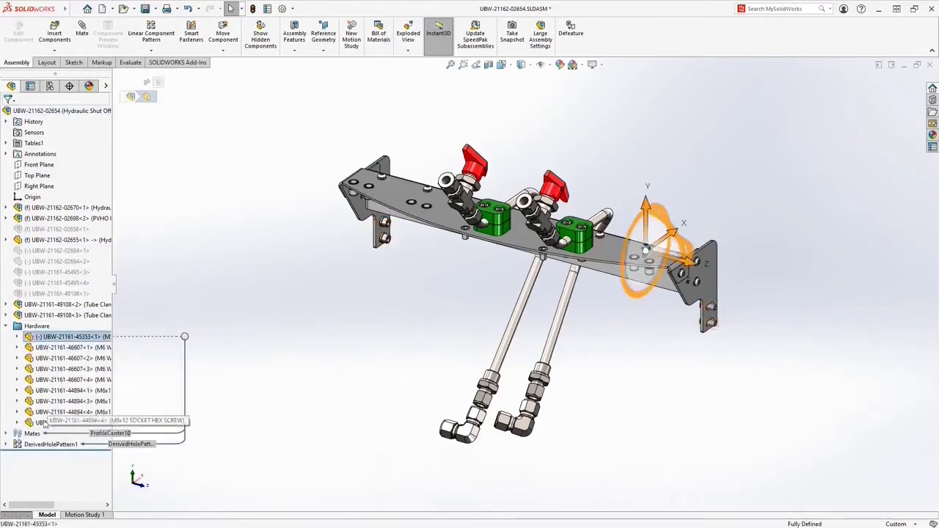
ctrl+click(46, 444)
click(62, 419)
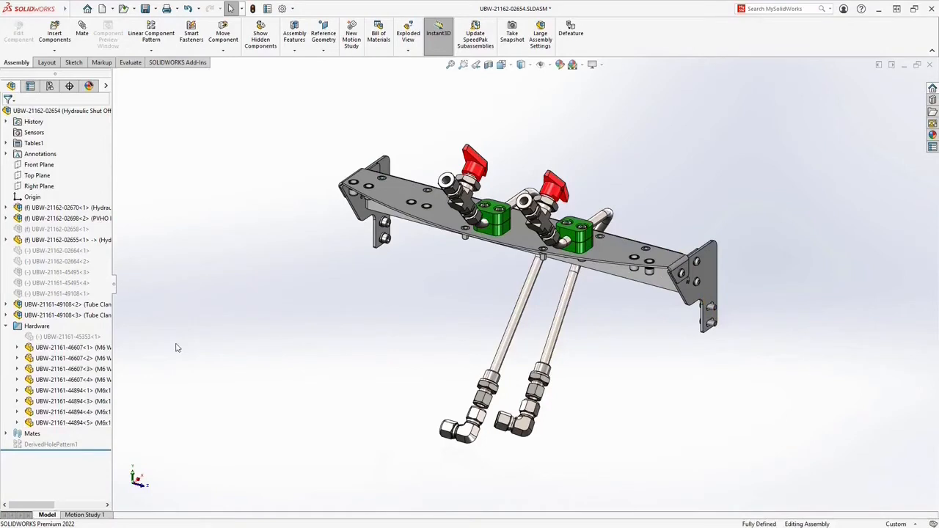
Step: Add a configuration named Emergency System to the assembly through the Configuration Table
click(50, 85)
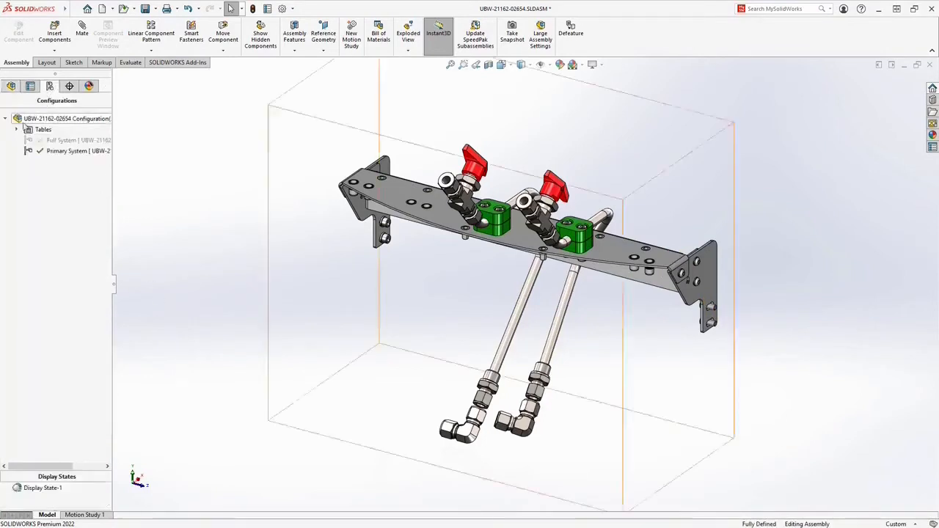
right_click(64, 144)
click(84, 145)
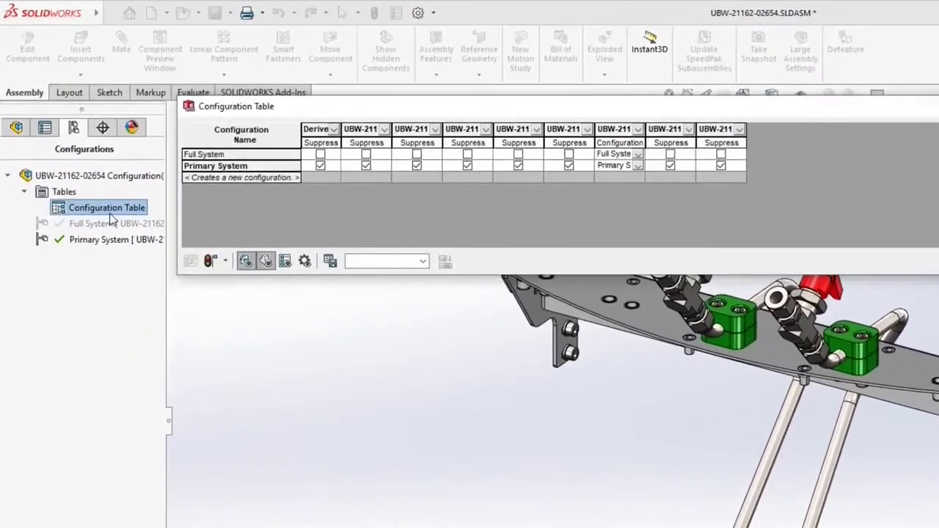
click(233, 178)
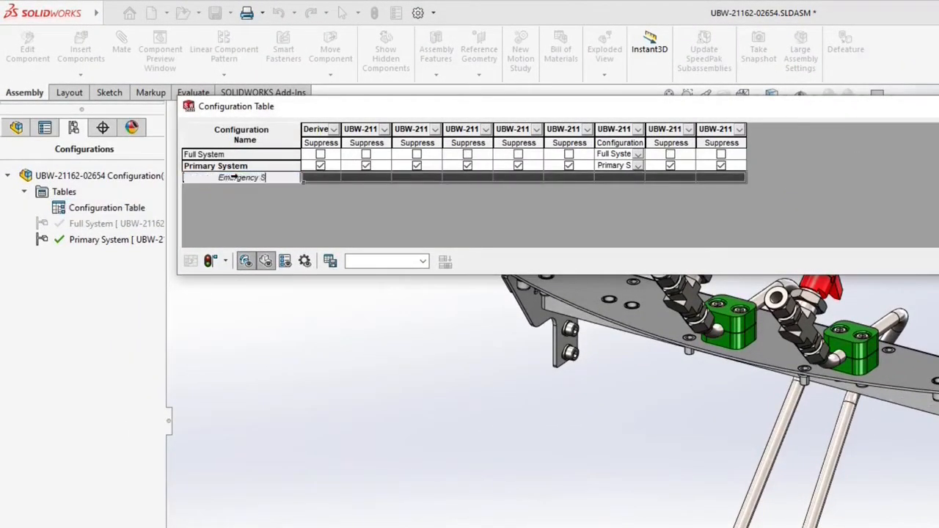
text(Emergency System)
key(Return)
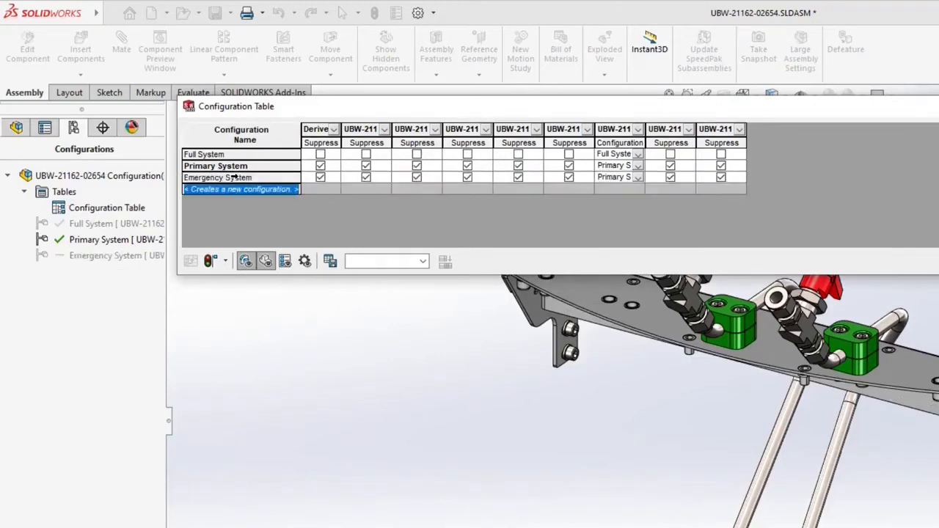
Step: Make Emergency System the active configuration from within the Configuration Table
click(233, 178)
right_click(231, 178)
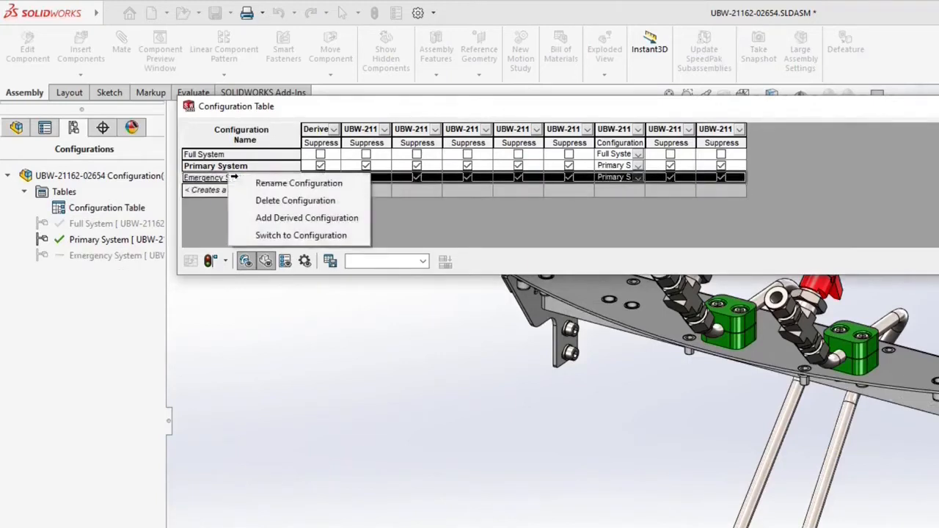
click(273, 235)
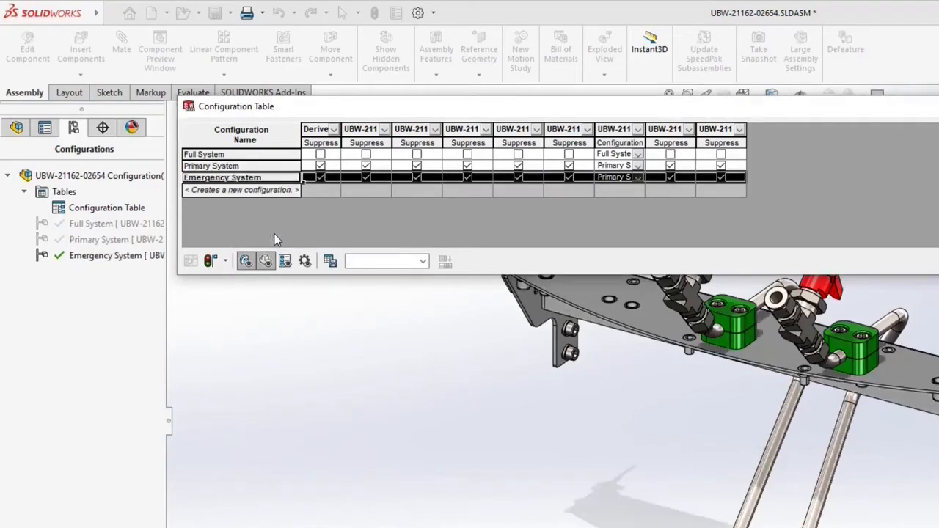
Step: Unsuppress every listed component and the hole pattern for Emergency System, set its part configuration to Emergency System, and apply the table
click(321, 178)
click(366, 179)
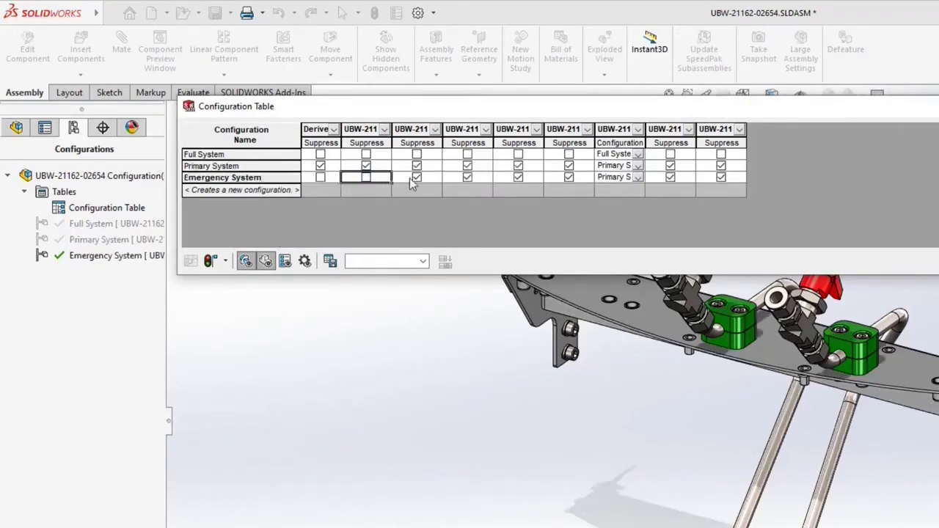
click(417, 179)
click(468, 179)
click(519, 179)
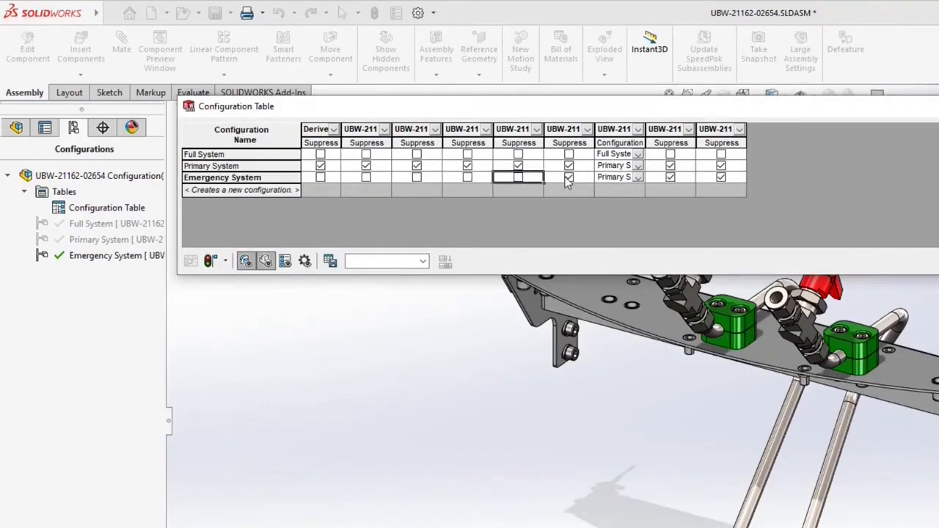
click(637, 177)
click(616, 188)
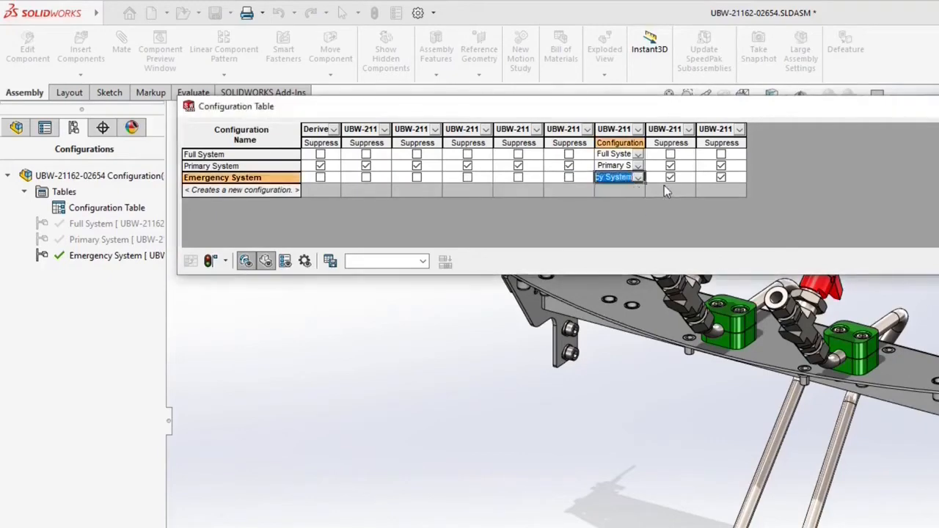
click(670, 178)
click(713, 176)
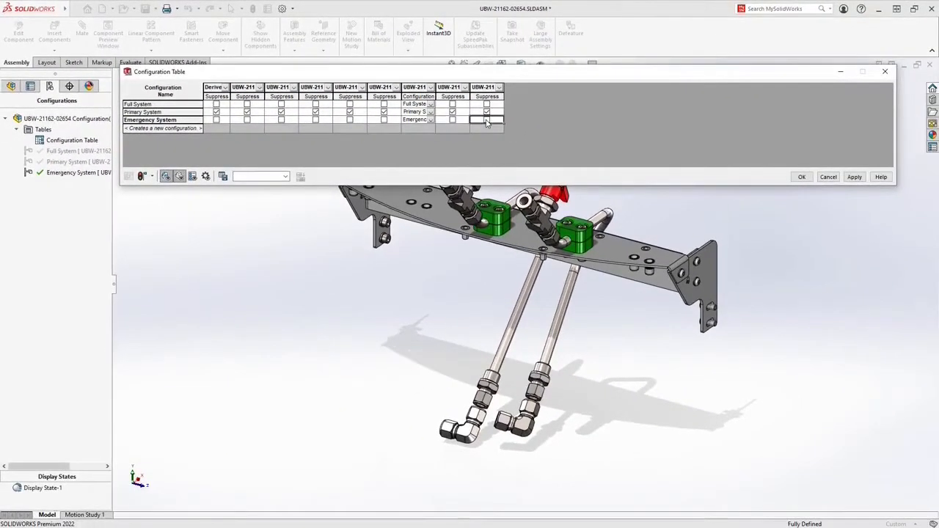
click(855, 177)
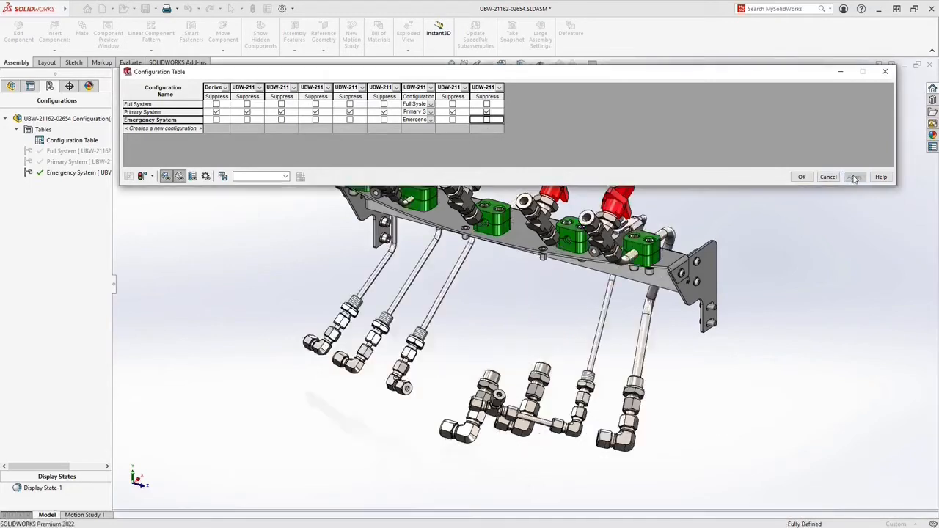
click(803, 178)
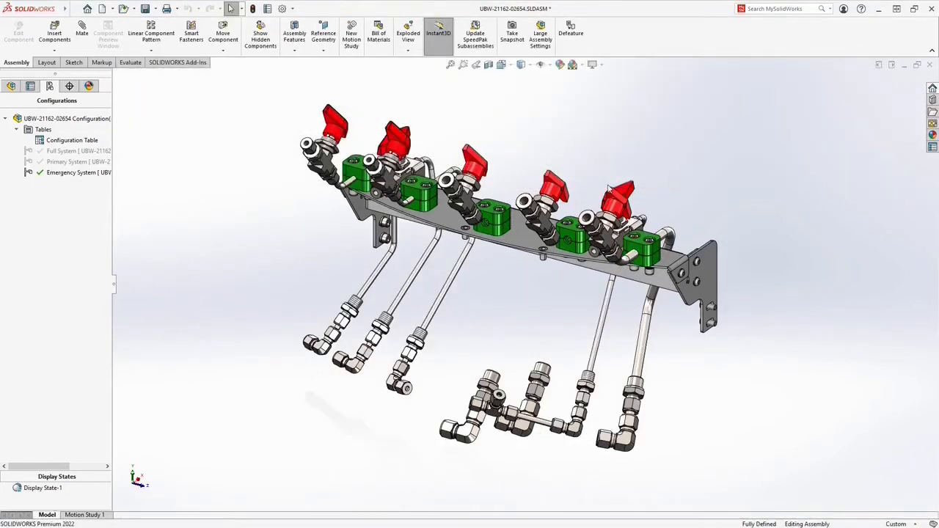
Step: Suppress the subassembly holding the two middle shut-off valves and the two green tube clamps beside them
click(468, 203)
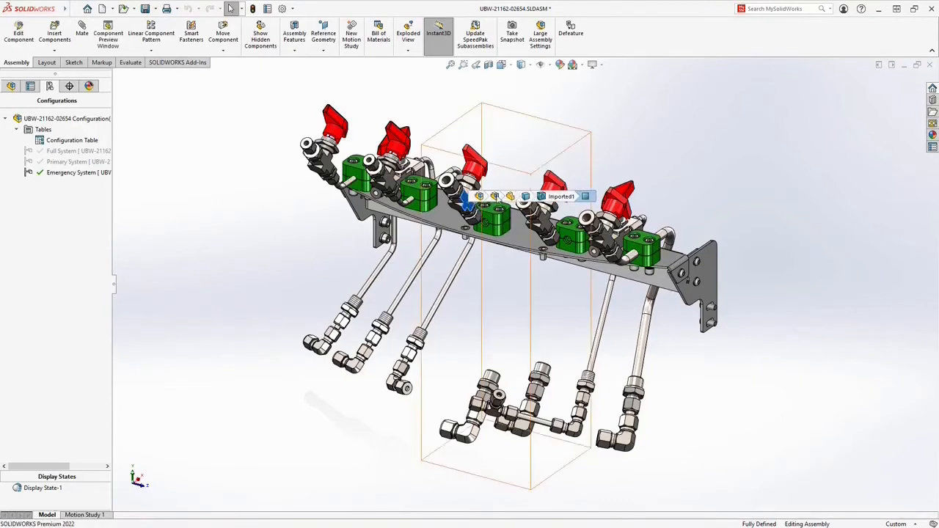
click(502, 197)
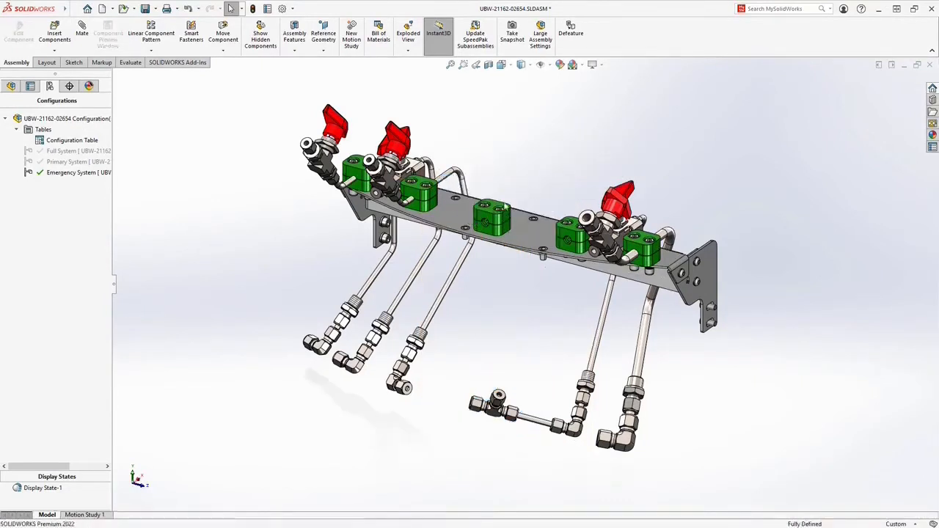
click(494, 213)
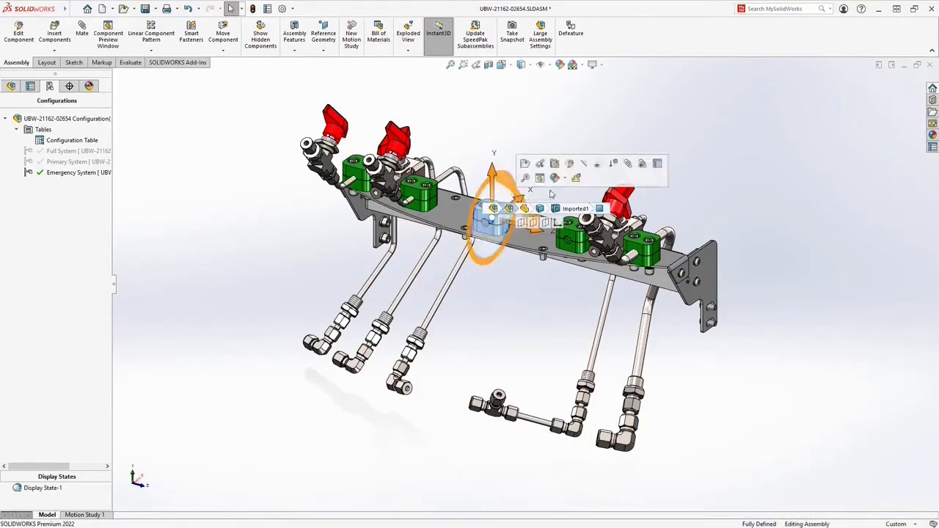
click(554, 163)
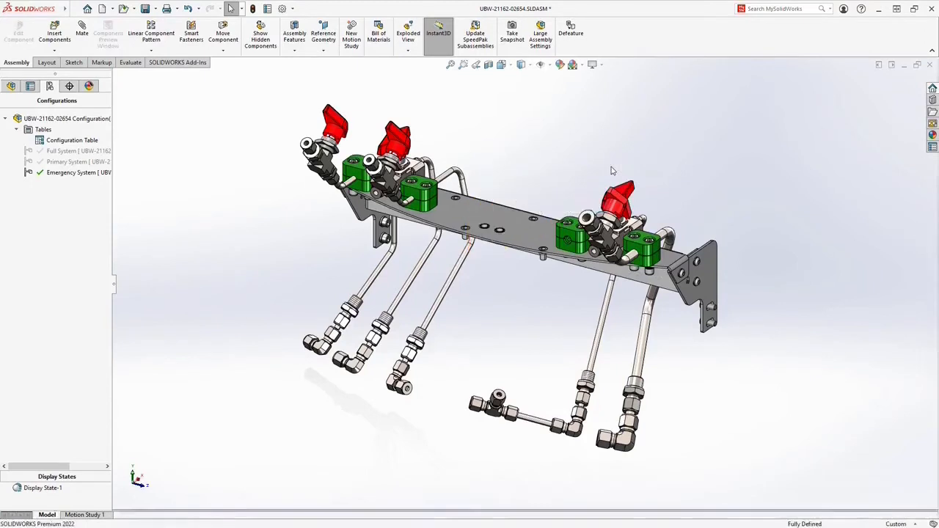
click(567, 236)
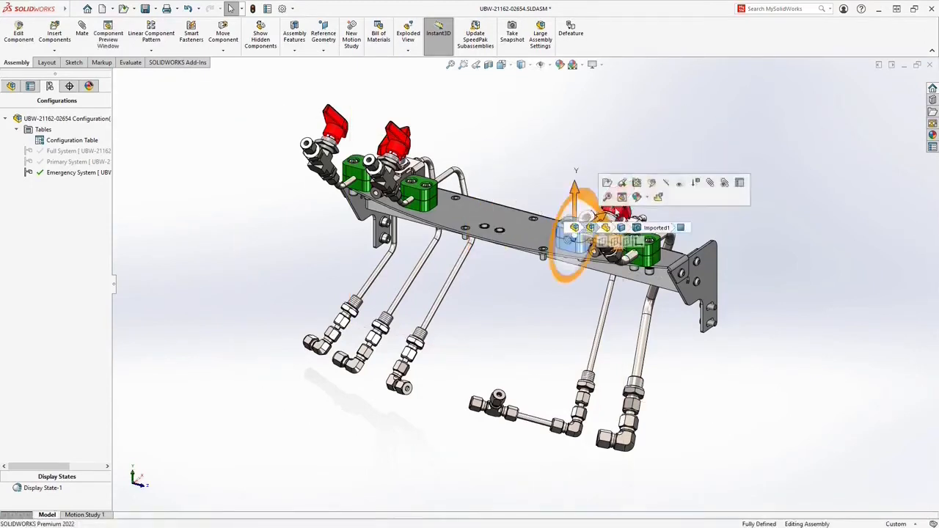
click(697, 185)
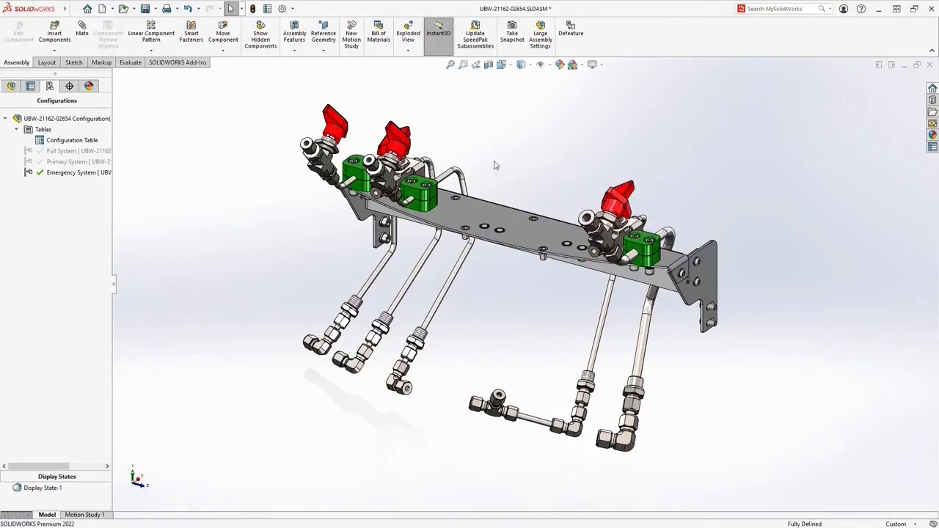
Step: Reopen the Configuration Table and hide the feature and component parameters so only custom properties are listed
right_click(74, 144)
click(90, 146)
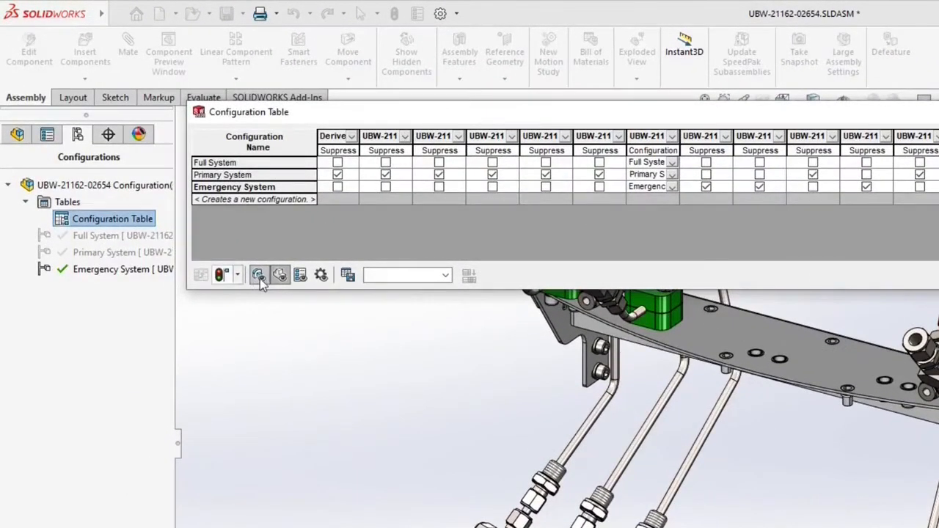
click(260, 282)
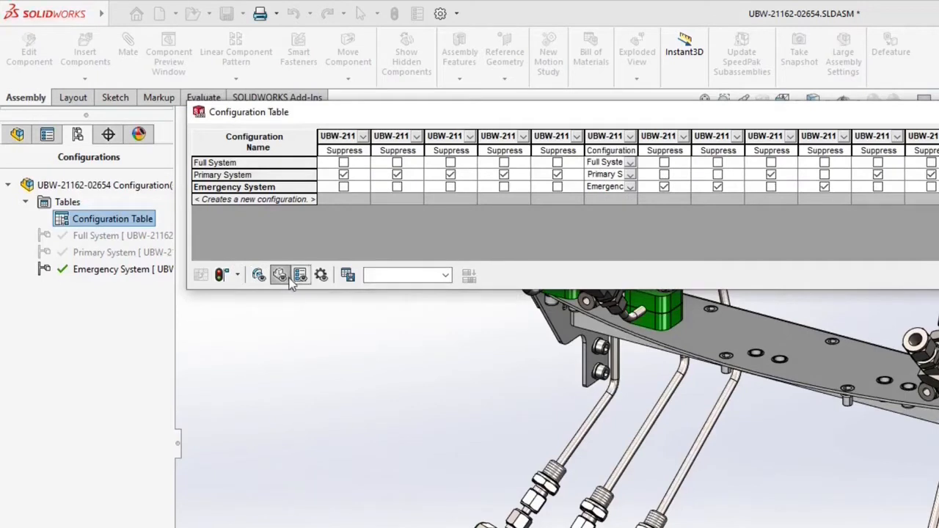
click(281, 276)
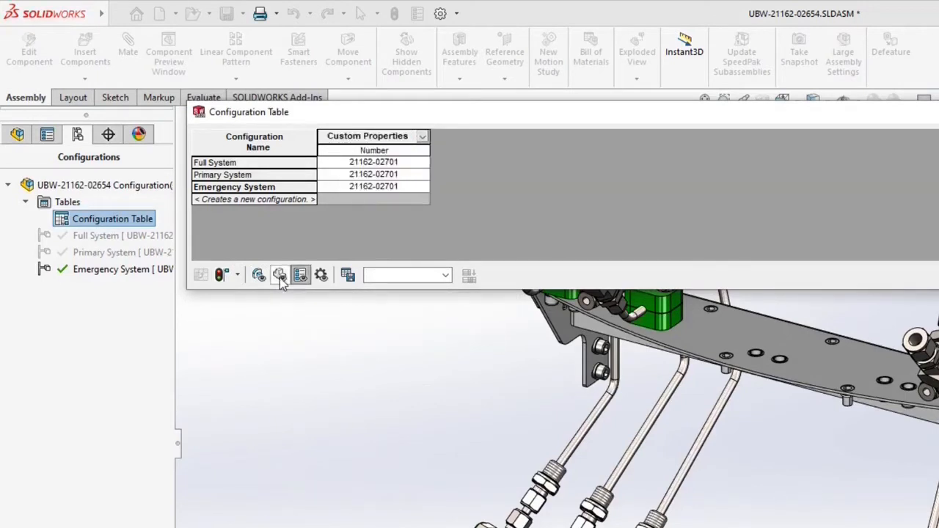
click(414, 176)
key(BackSpace)
text(2)
key(Return)
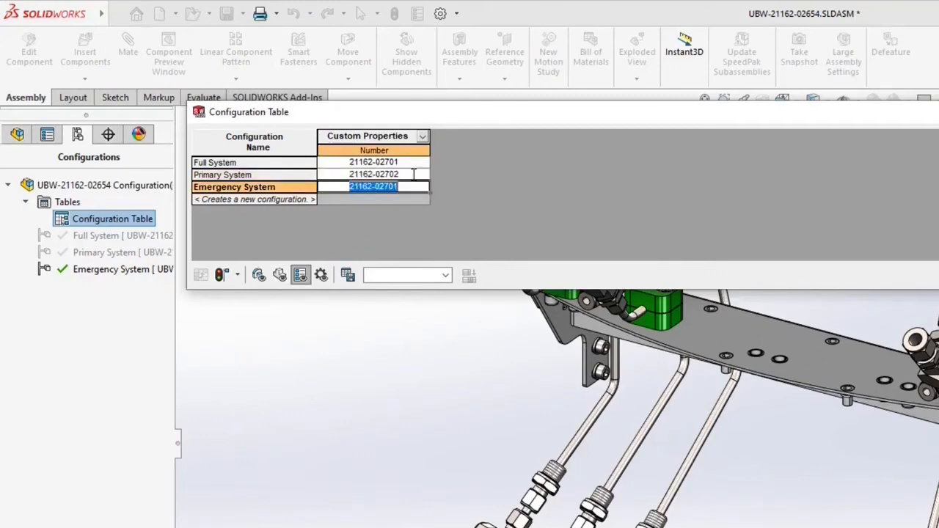
key(BackSpace)
text(3)
key(Return)
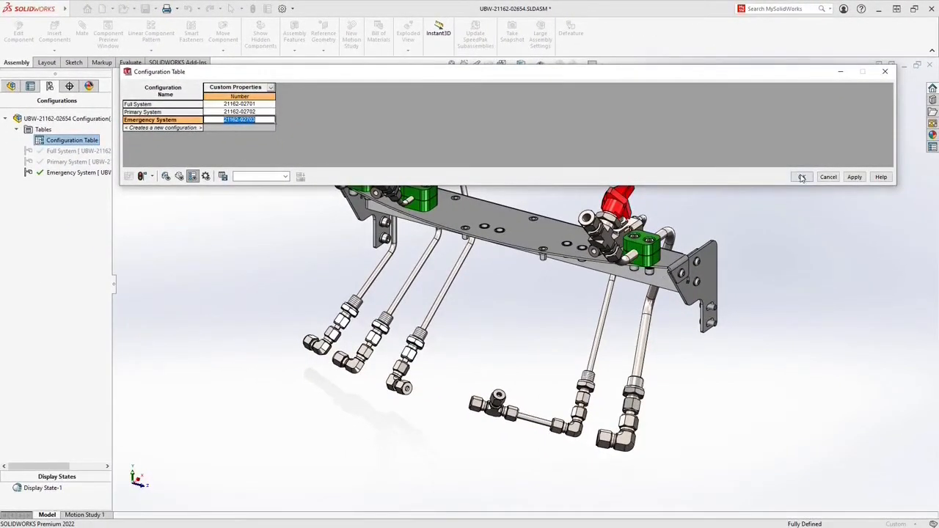
click(802, 177)
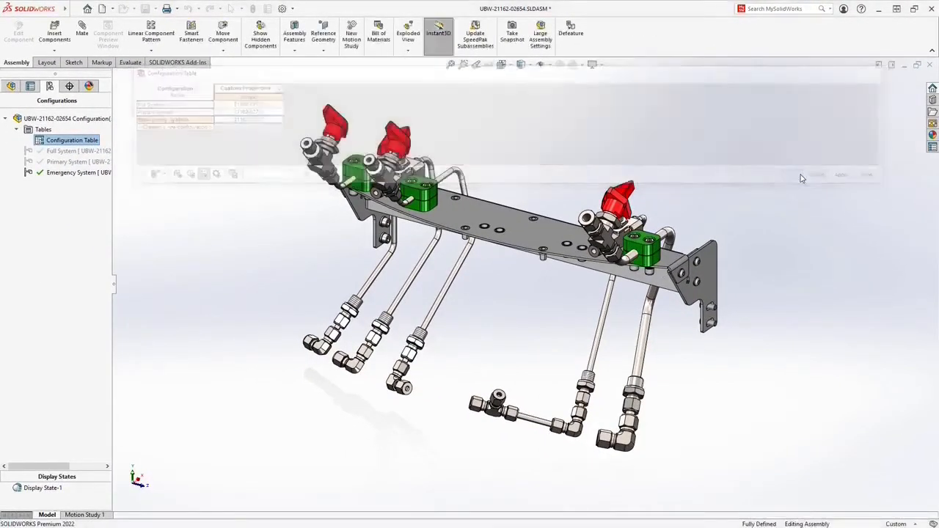
Step: Activate the Full System configuration and show its Bill of Materials table in a separate window
double_click(73, 150)
click(10, 87)
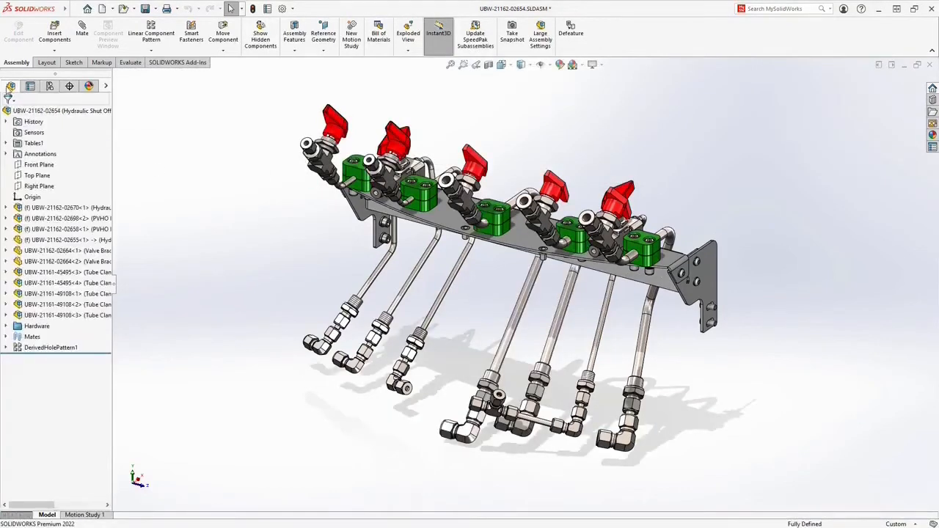
click(6, 143)
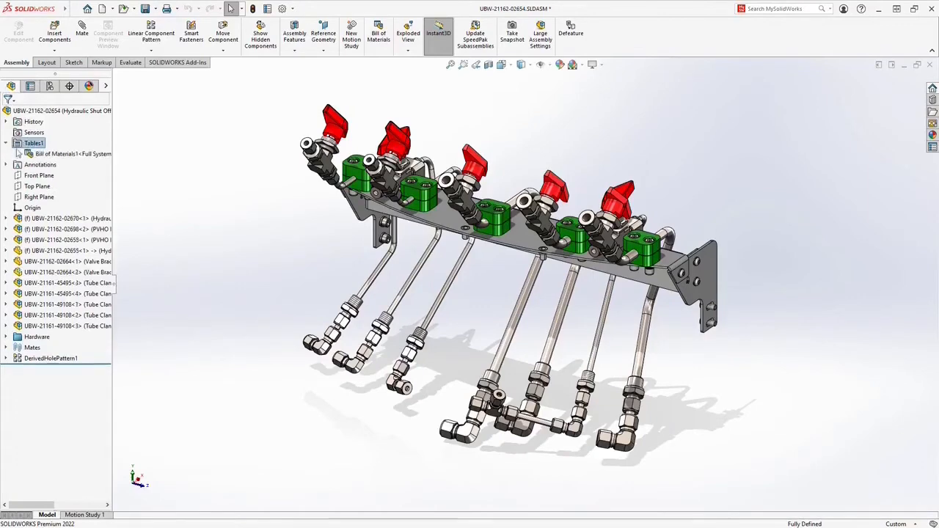
right_click(74, 154)
click(94, 207)
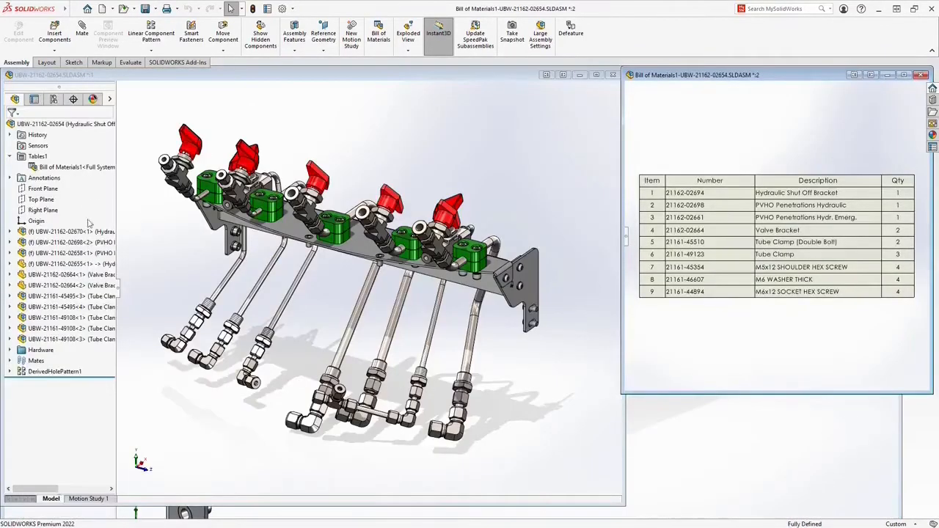
click(81, 231)
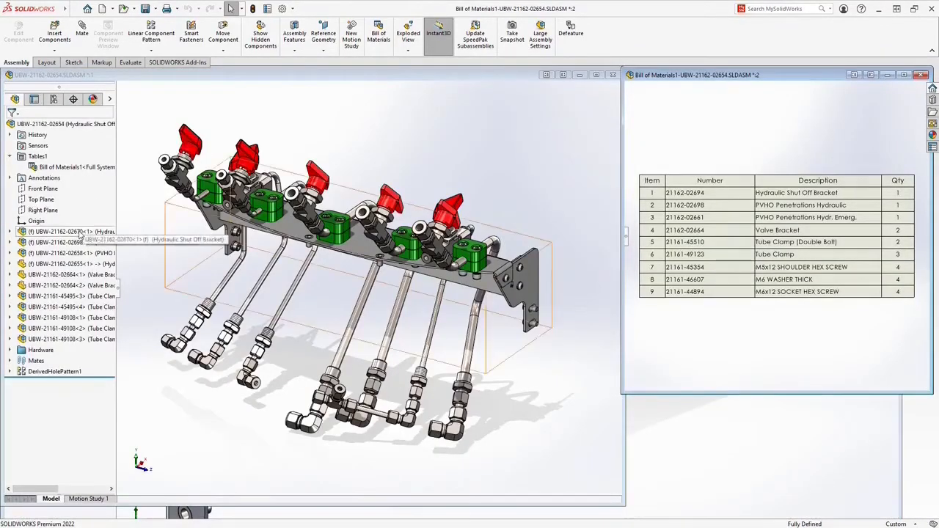
Step: Select the two PVHO penetration subassemblies to check their Bill of Materials rows, and inspect the shut-off piping part's component properties
click(73, 242)
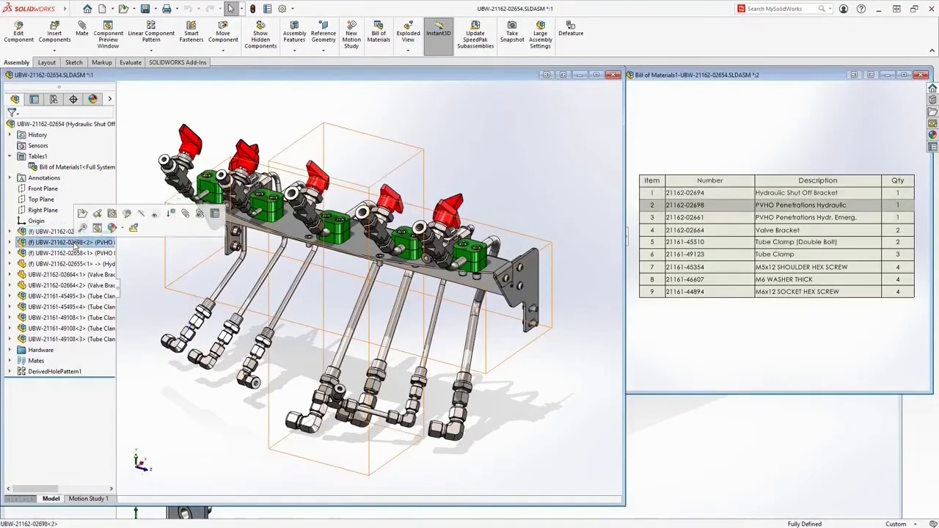
click(70, 253)
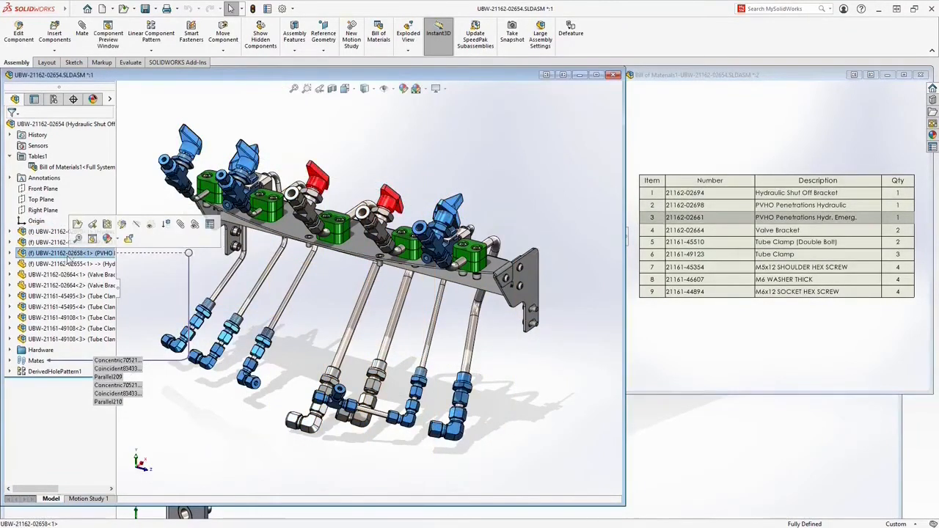
click(67, 265)
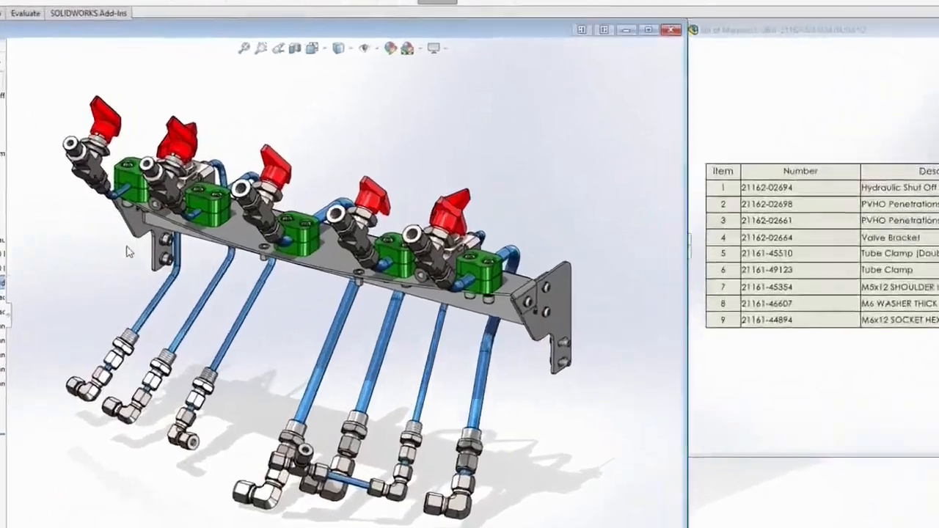
click(204, 235)
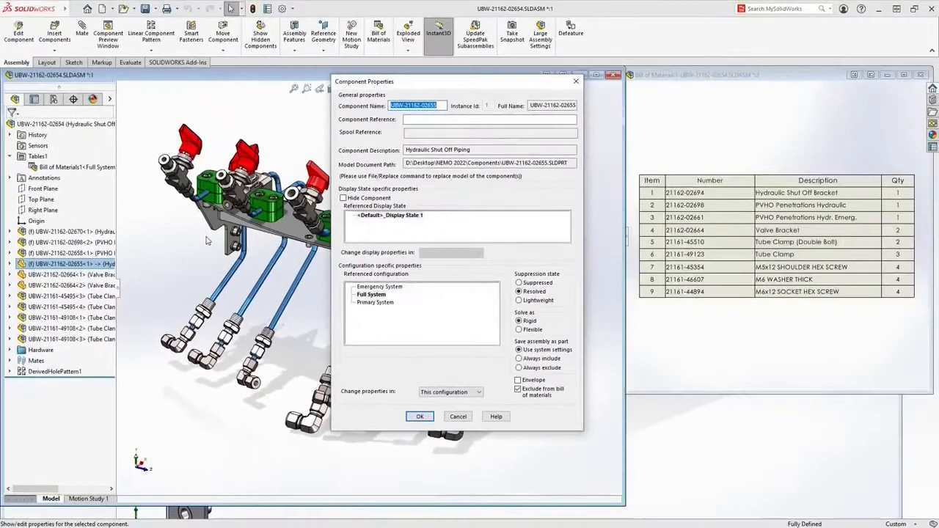
key(Escape)
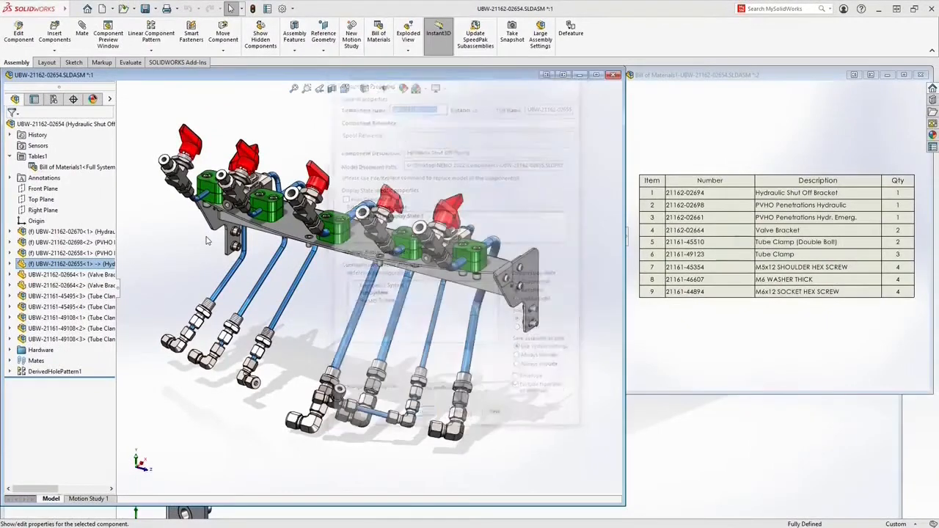
click(99, 263)
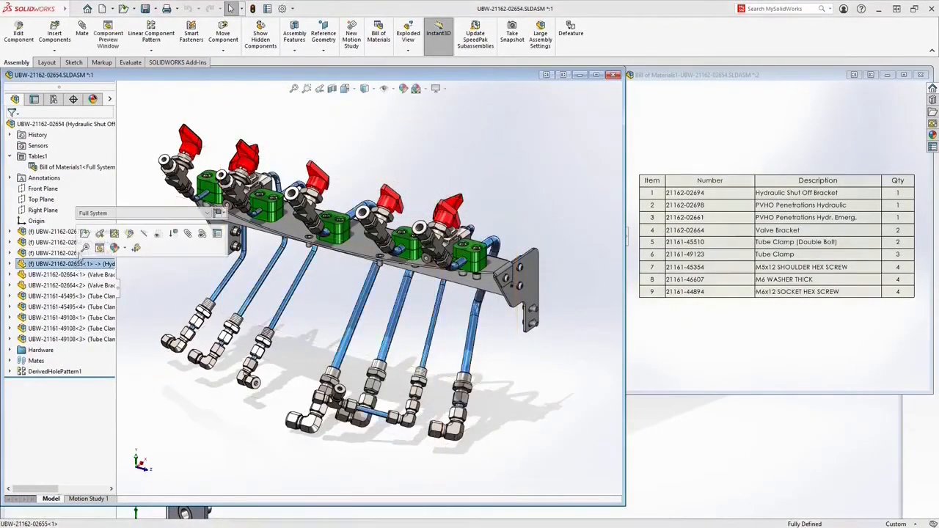
click(83, 239)
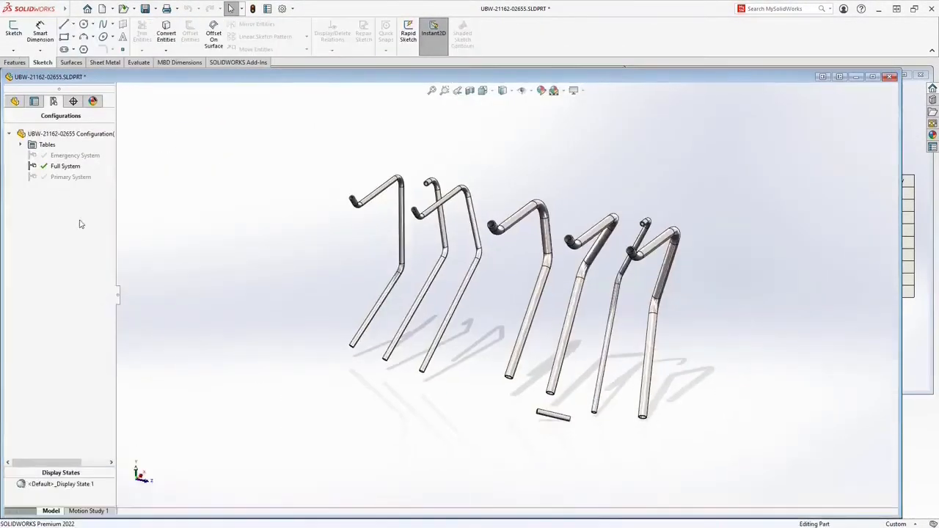
right_click(68, 167)
click(87, 219)
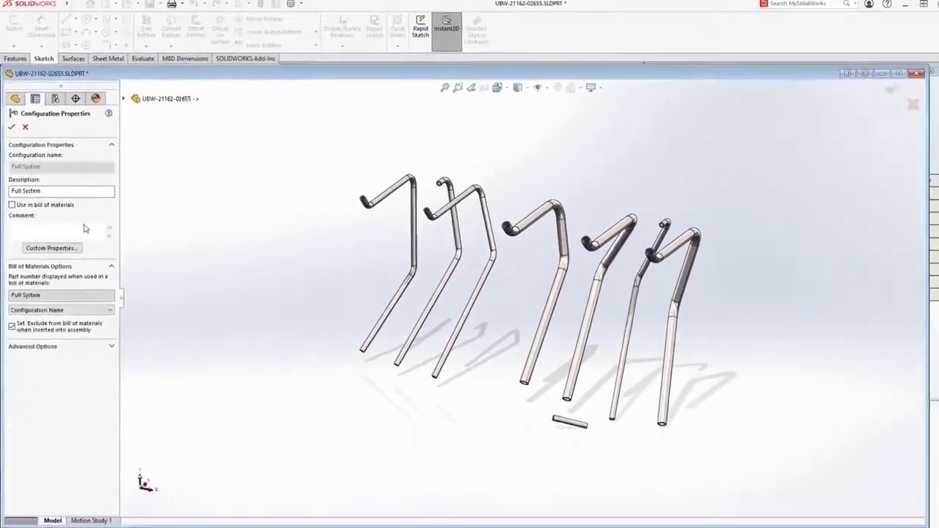
key(Escape)
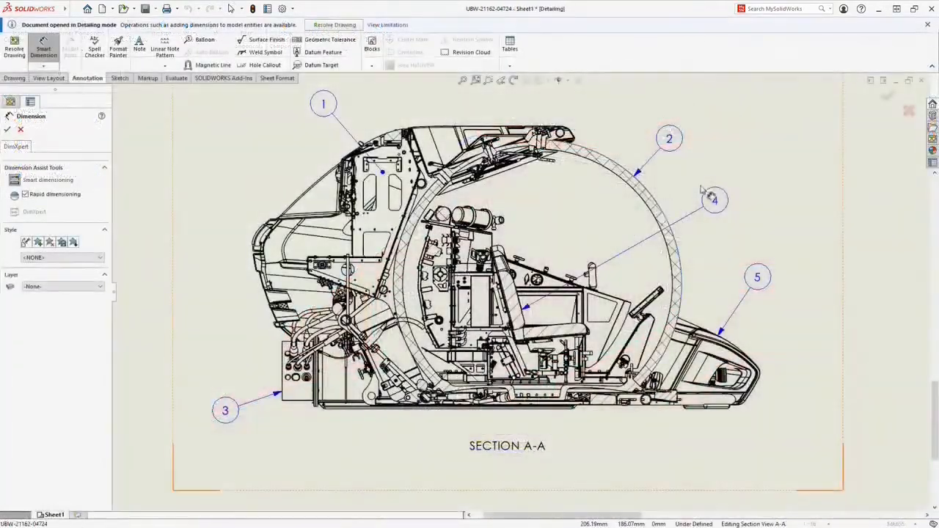
Step: Dimension the outer arc of the large sphere in Section A-A and display the dimension as a diameter
click(658, 195)
click(756, 152)
right_click(756, 150)
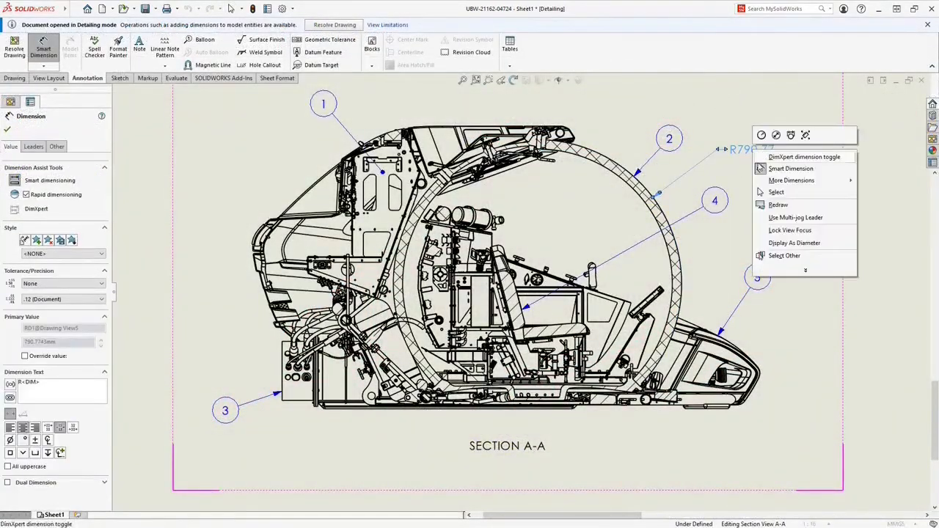
click(769, 253)
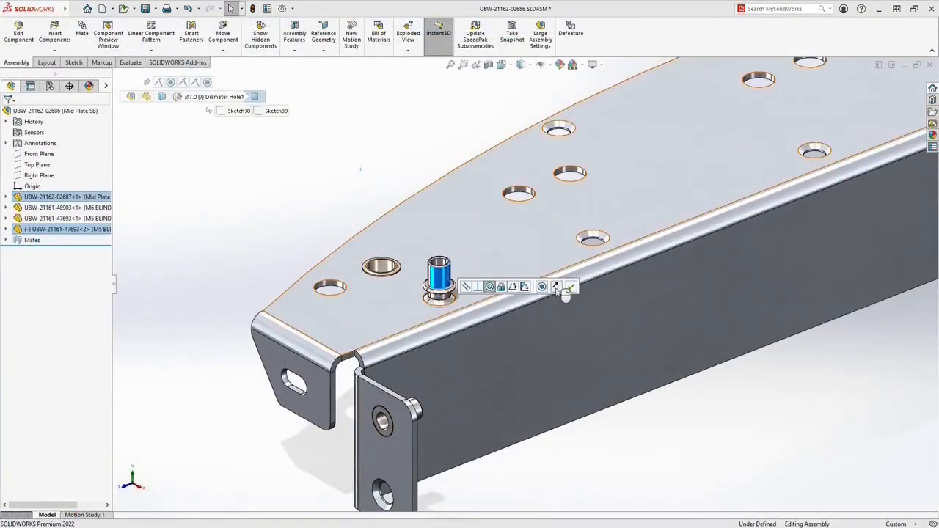
Step: Apply a concentric mate between the loose M5 blind rivet nut and its hole in the mid plate
key(Return)
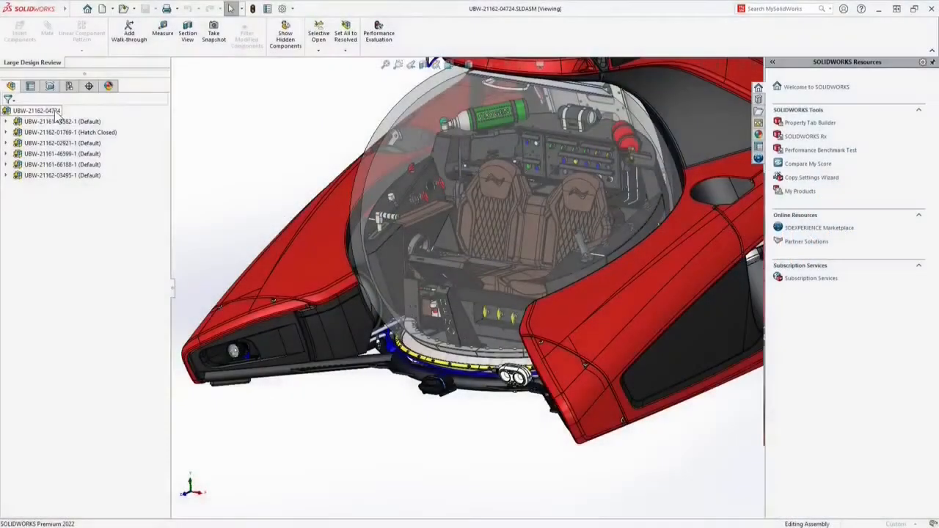
Step: Open the top assembly's drawing in Detailing mode and go through sheets -66188, -01769, -46599 and -44582
right_click(62, 112)
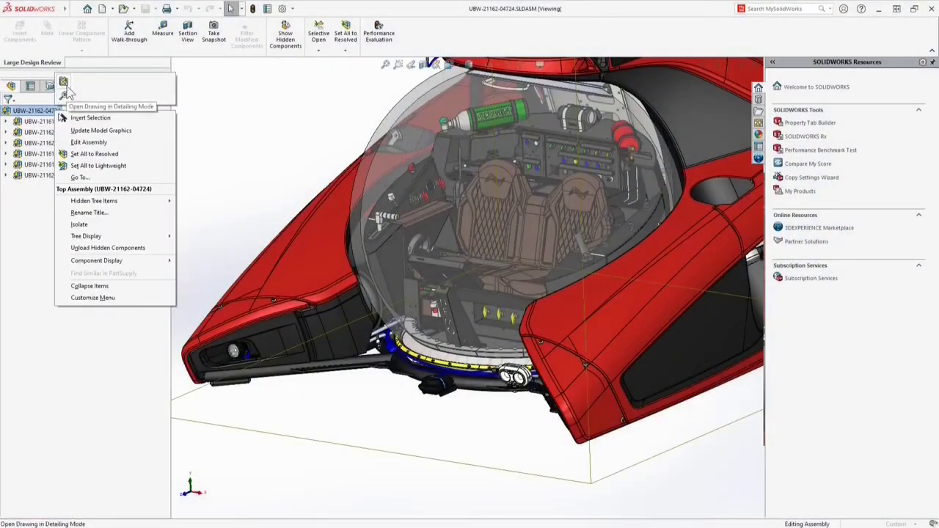
click(64, 83)
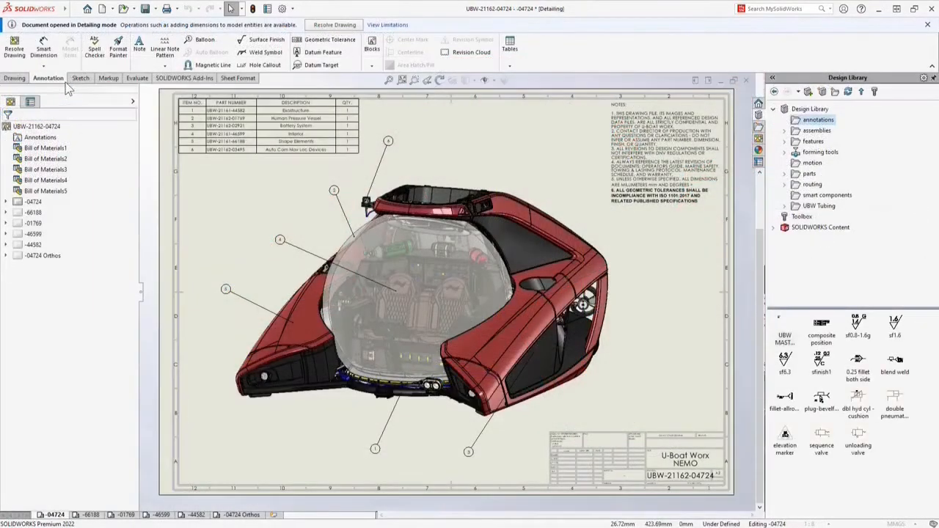
click(94, 515)
click(123, 515)
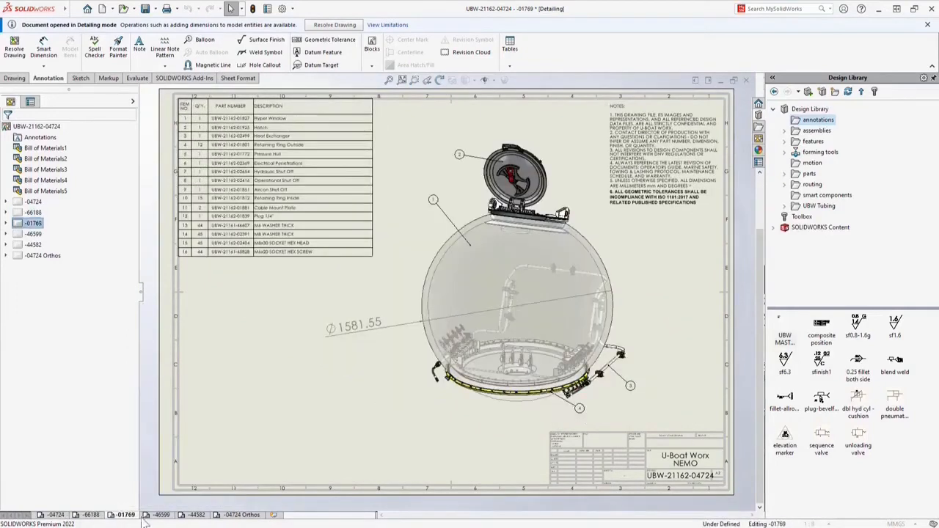
click(162, 515)
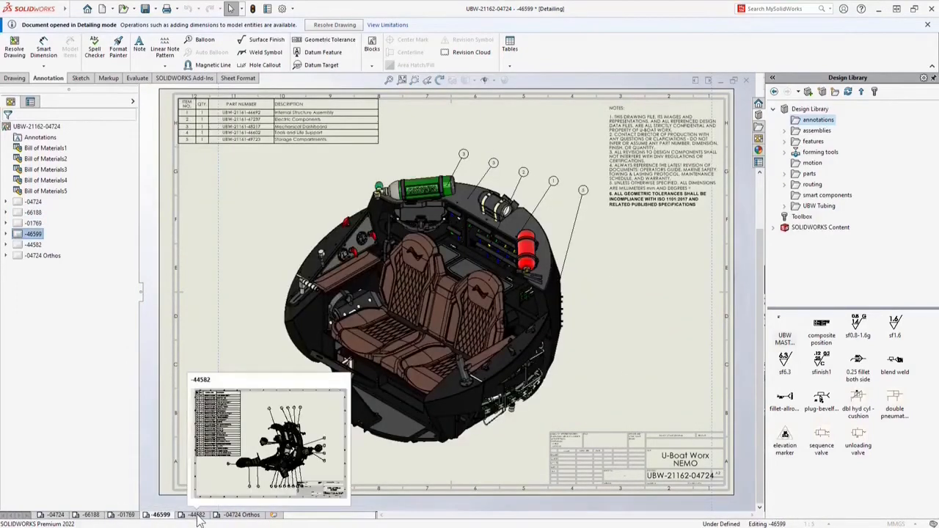
click(195, 515)
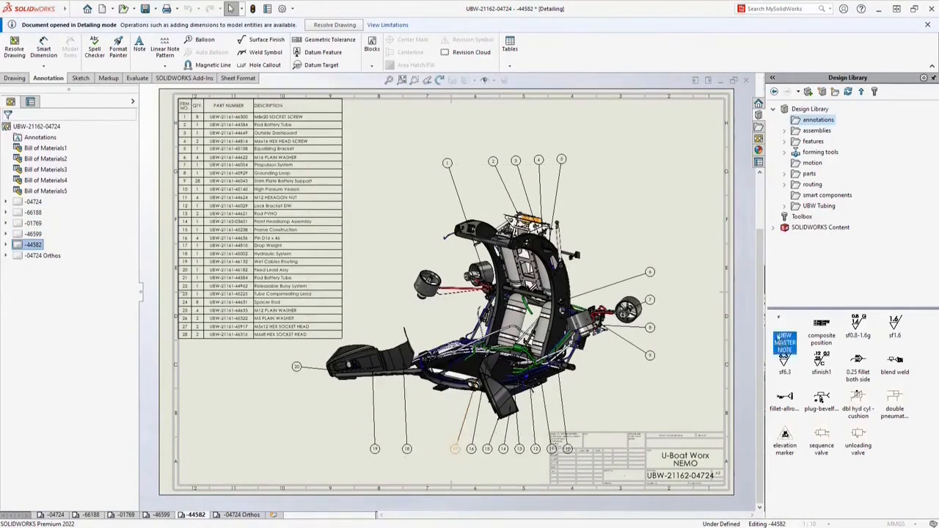
Step: Place the UBW MASTER NOTE annotation on sheet -44582 and make its note 6 about geometric tolerances bold
mouse_move(779, 337)
mouse_down()
mouse_move(637, 180)
mouse_move(601, 99)
mouse_move(605, 108)
mouse_up()
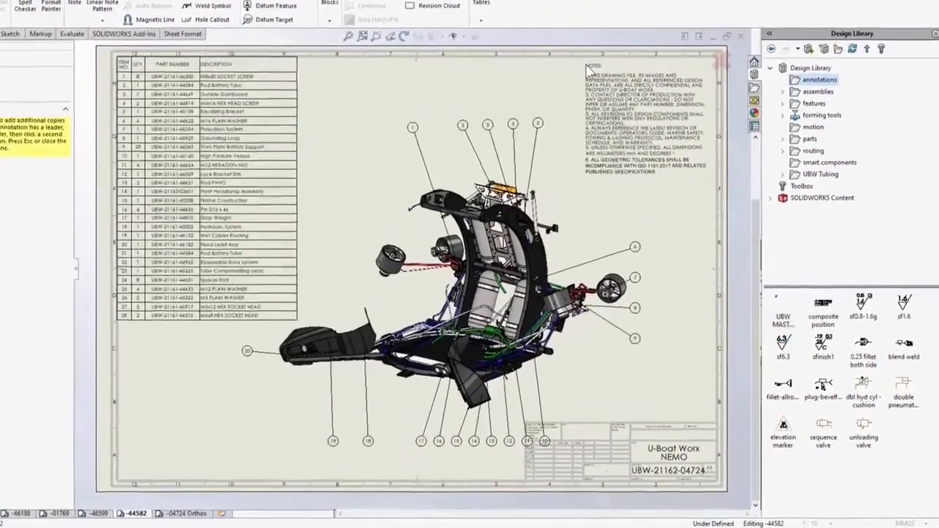
key(Escape)
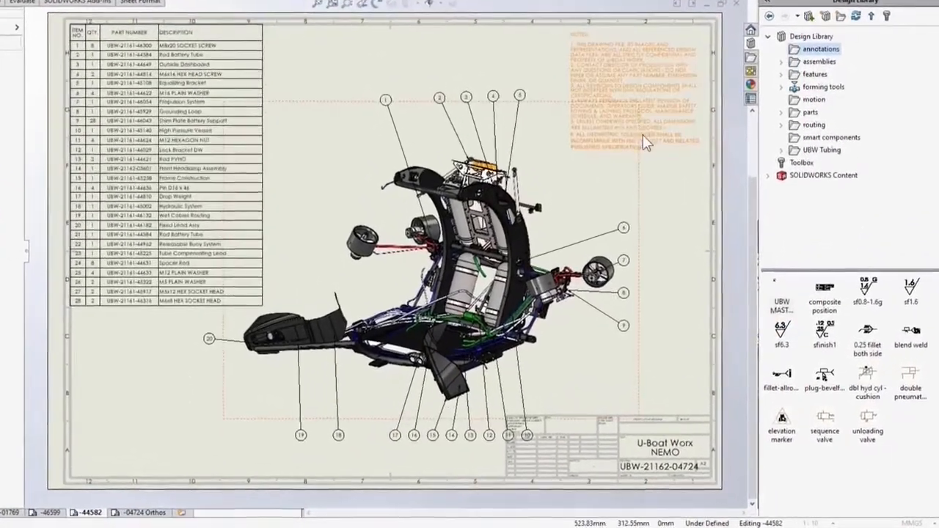
double_click(650, 146)
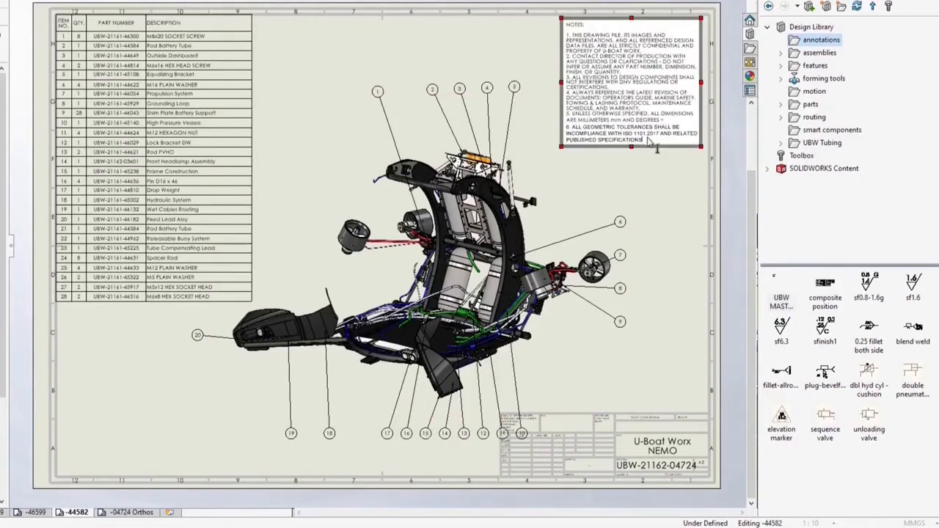
drag(650, 144, 568, 129)
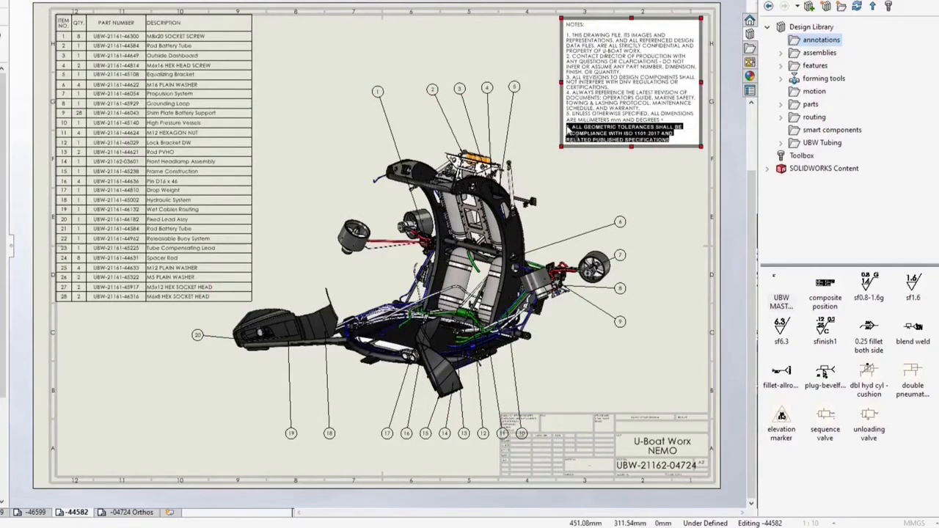
click(555, 130)
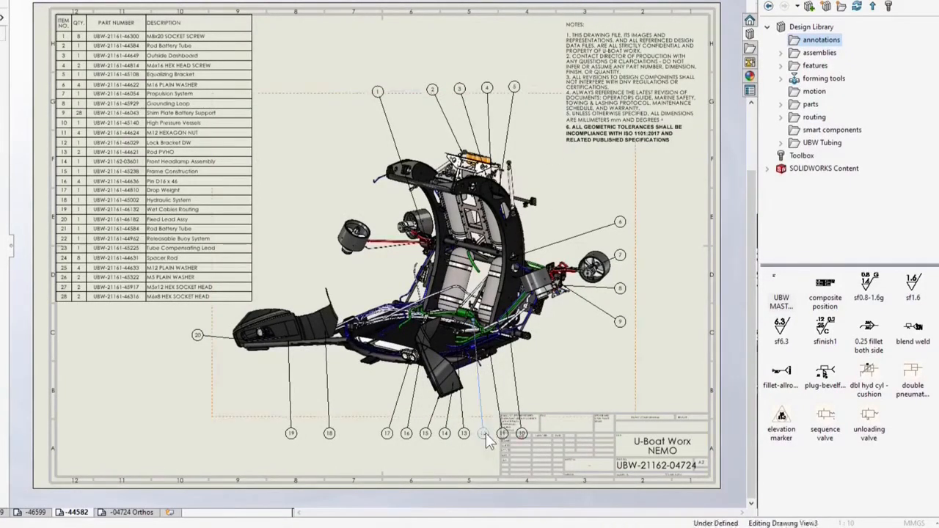
Step: Move the lower row of balloons above the title block and add a balloon to the view's left thruster
drag(534, 439, 561, 411)
click(328, 249)
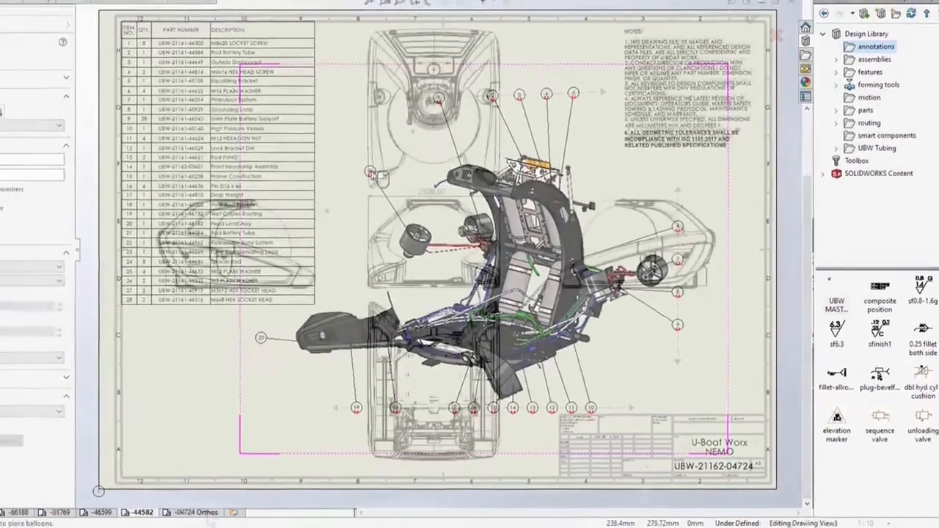
Step: On the -04724 Orthos sheet, dimension the vehicle's overall length in the left side view with a Limit tolerance
click(132, 512)
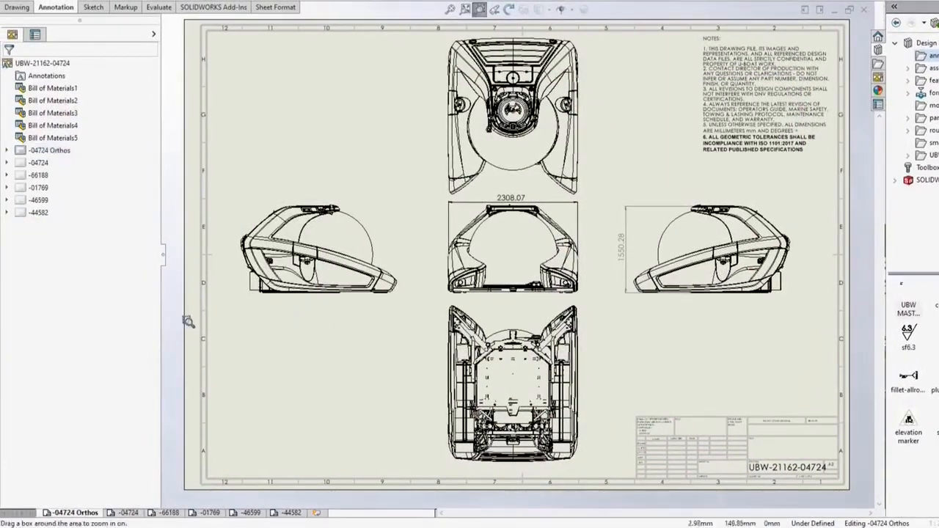
drag(201, 314, 414, 189)
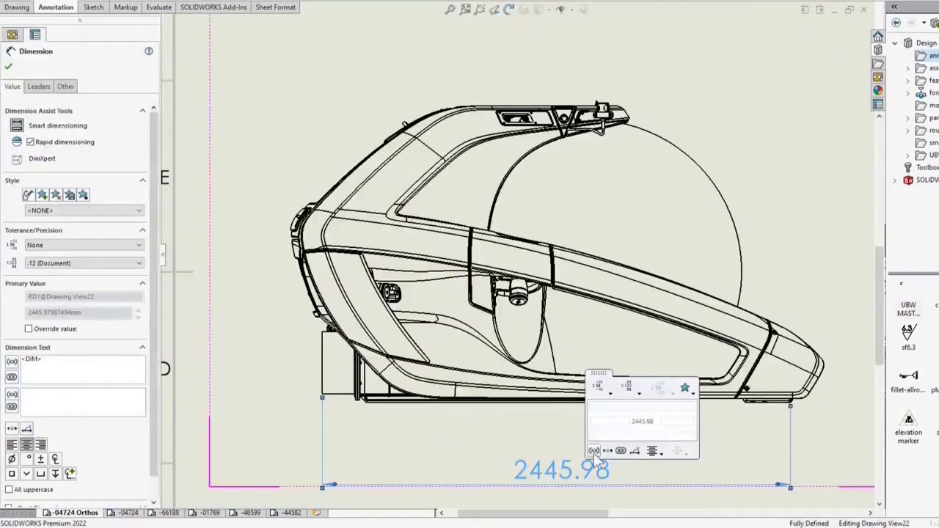
click(611, 393)
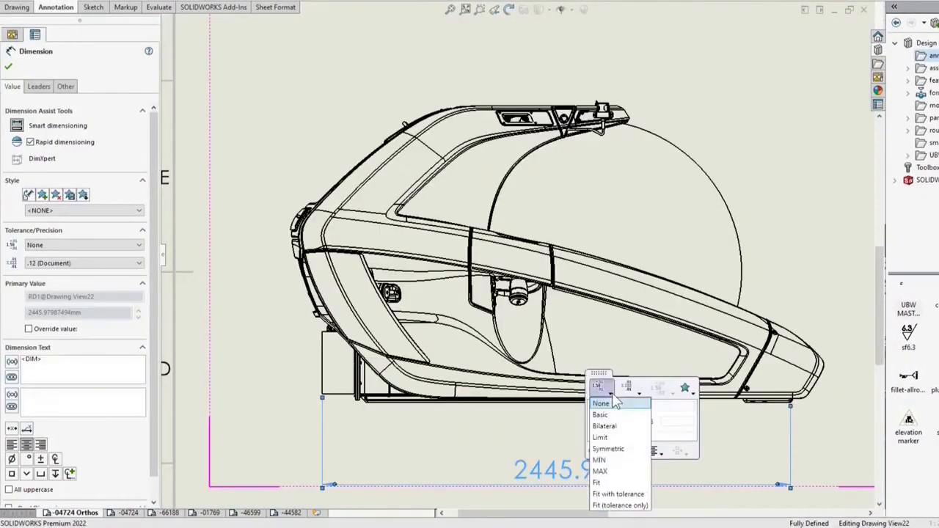
click(617, 437)
click(570, 84)
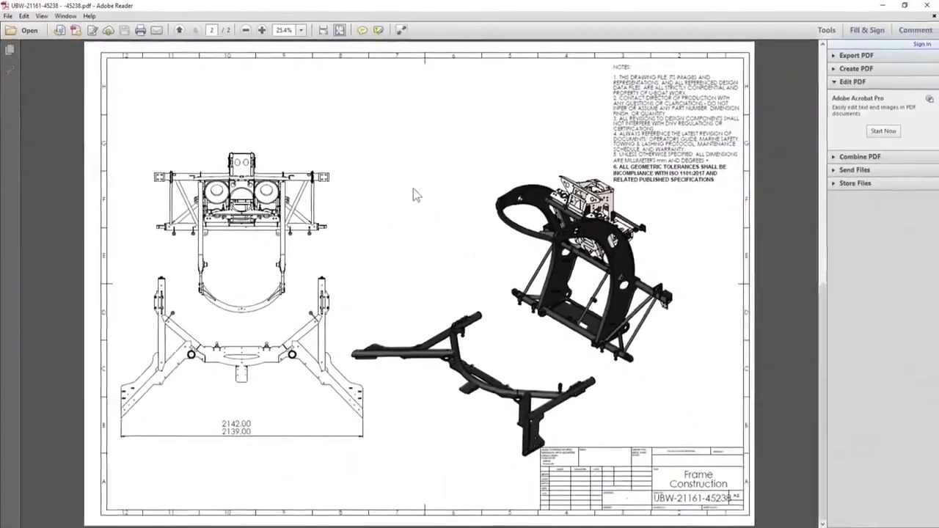
Step: In Adobe Reader, look over the PDFs of the Frame Construction and Scuba Regulator drawings
scroll(415, 193, up, 3)
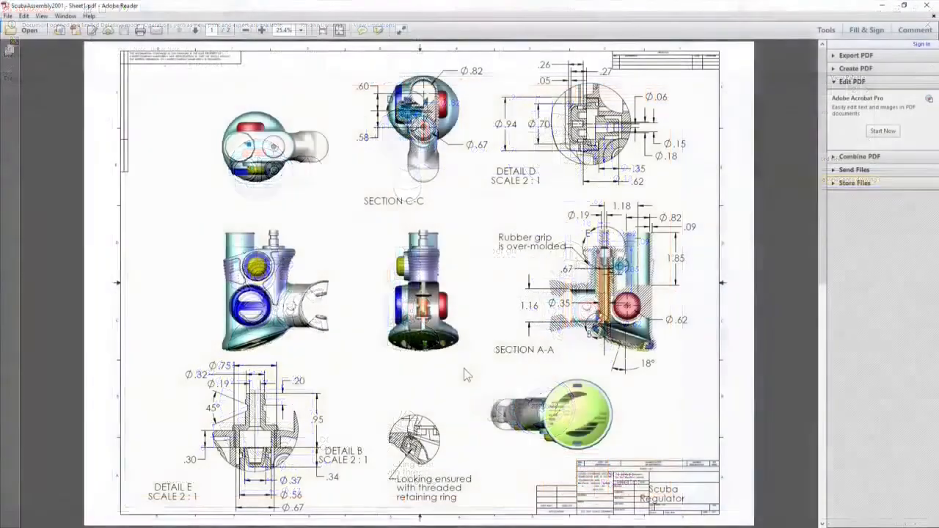
scroll(464, 369, down, 1)
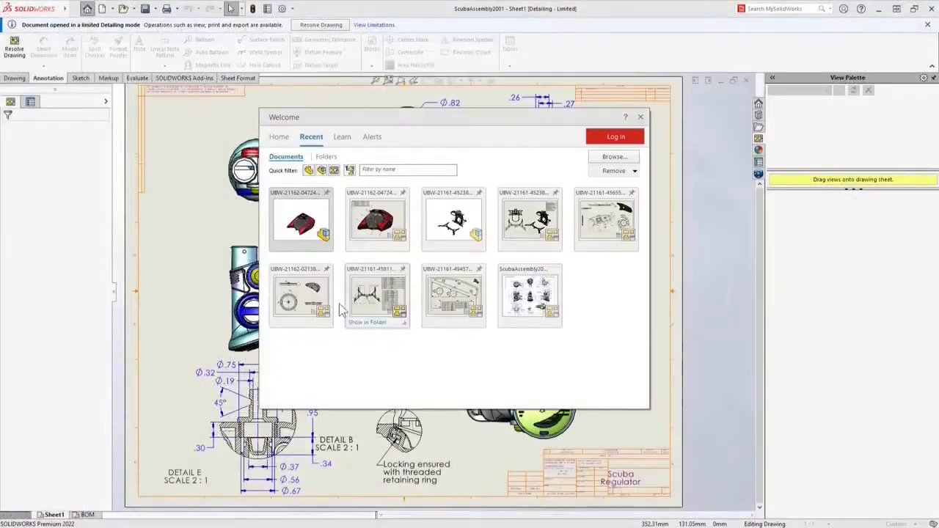
click(329, 304)
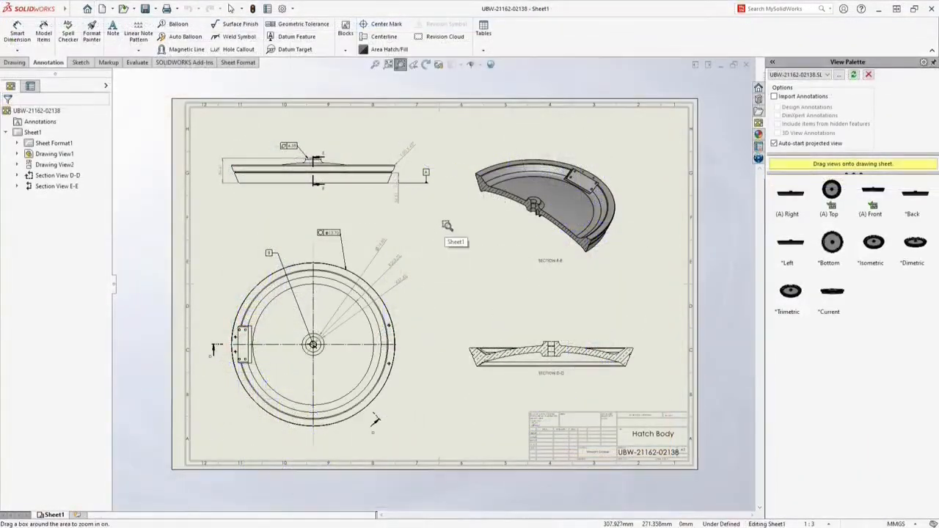
drag(454, 219, 298, 358)
click(449, 148)
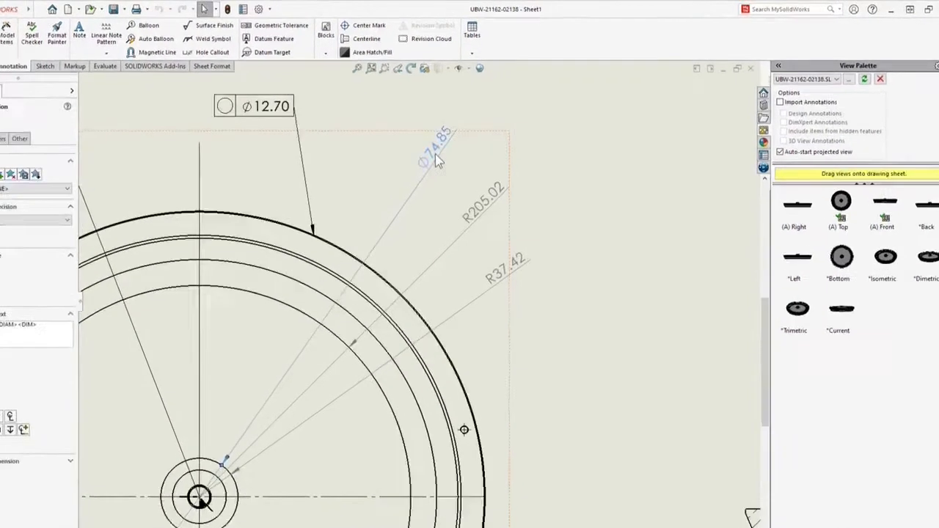
click(479, 119)
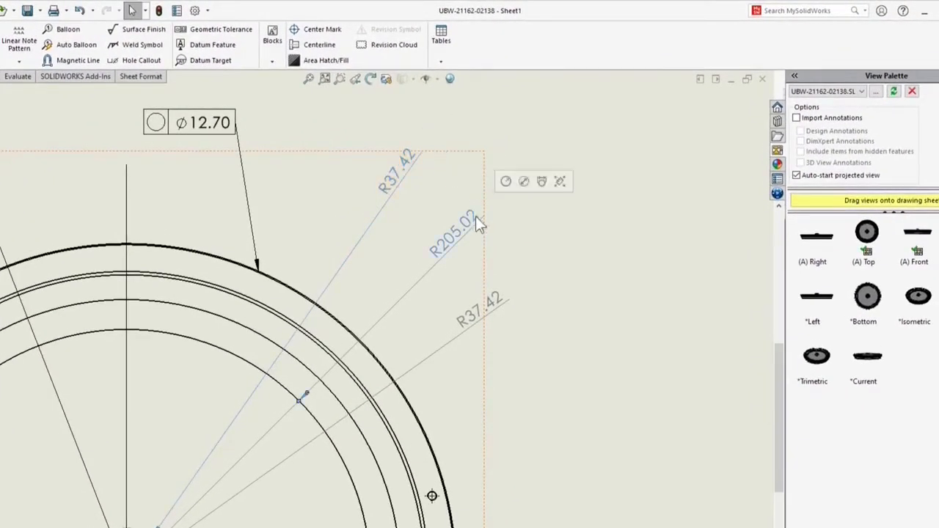
click(524, 182)
Step: Display the lower R37.42 dimension as a linear diameter and place it at the lower edge of the circular hatch view
click(490, 315)
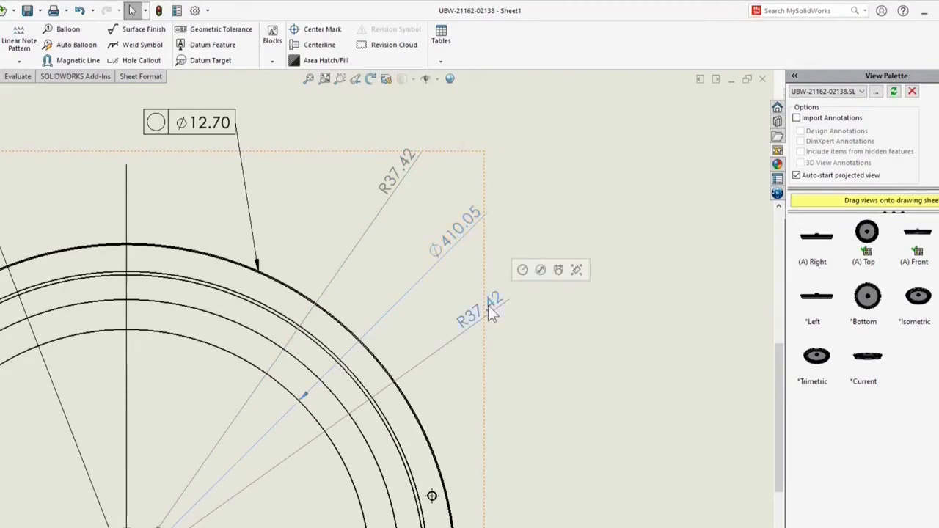
click(559, 272)
key(f)
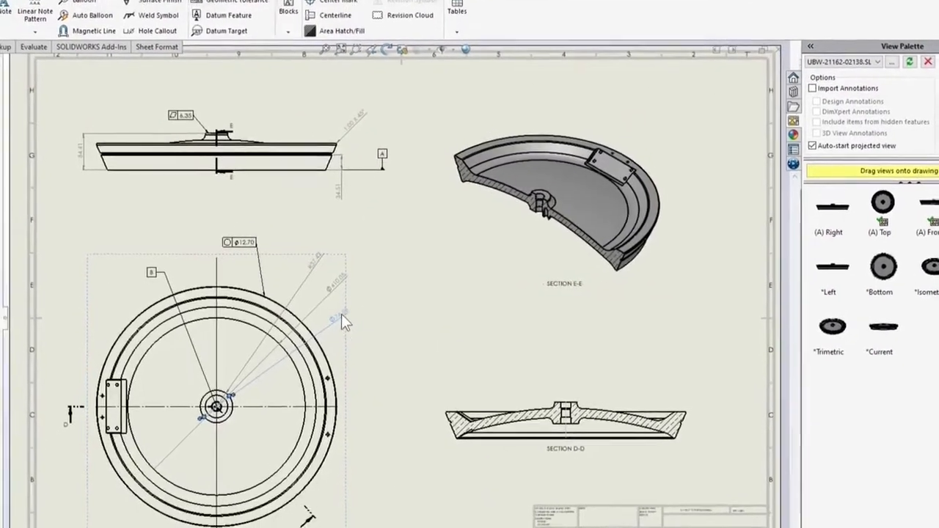
drag(342, 321, 323, 486)
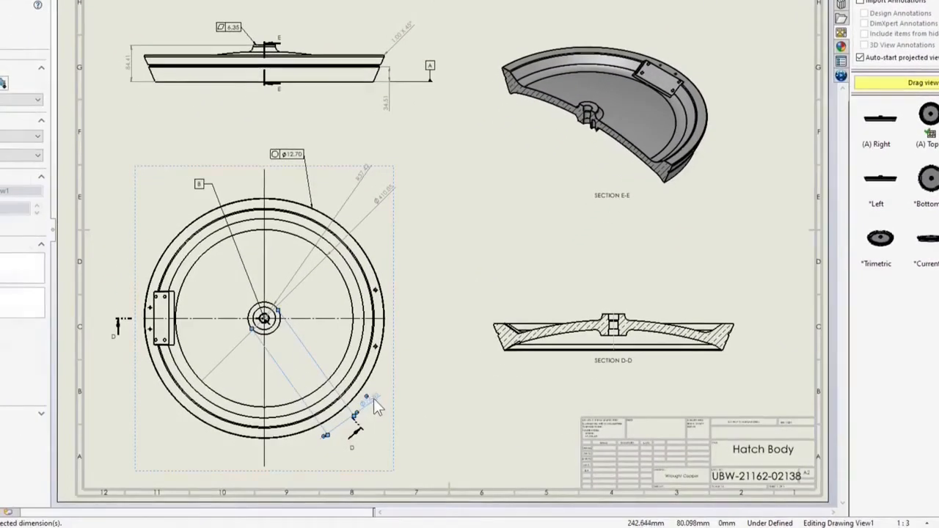
Step: Add symmetric linear diameter dimensions for the hub bore and hub outer edge in Section D-D, using its centreline as the axis
scroll(573, 363, up, 5)
key(s)
click(433, 97)
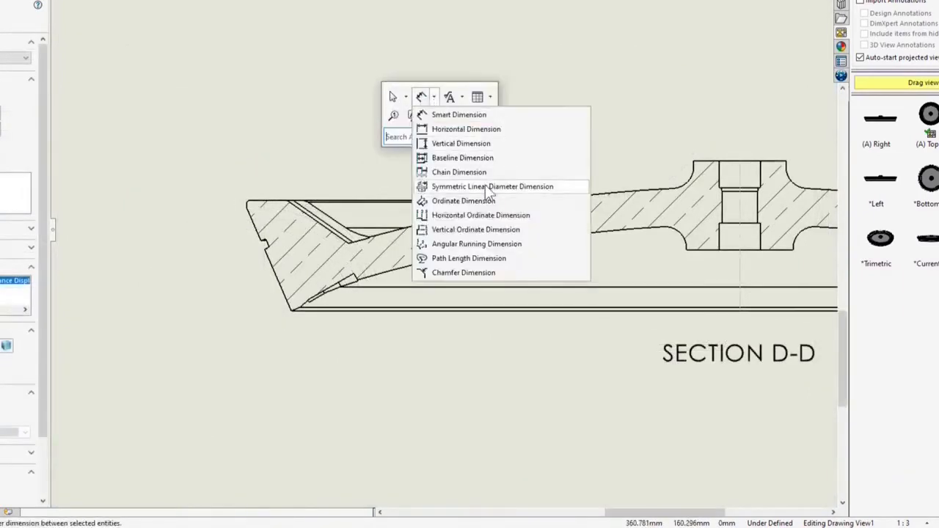
click(556, 186)
click(739, 192)
click(721, 185)
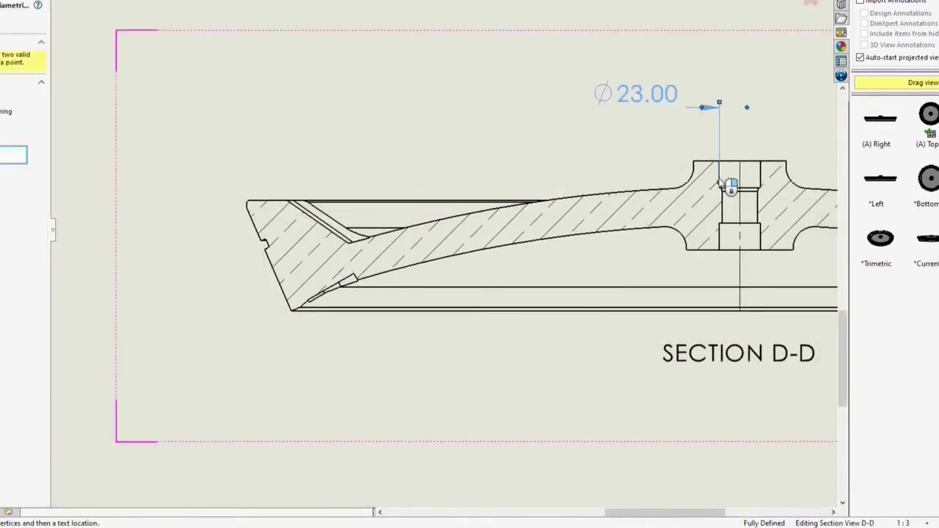
click(740, 192)
click(694, 173)
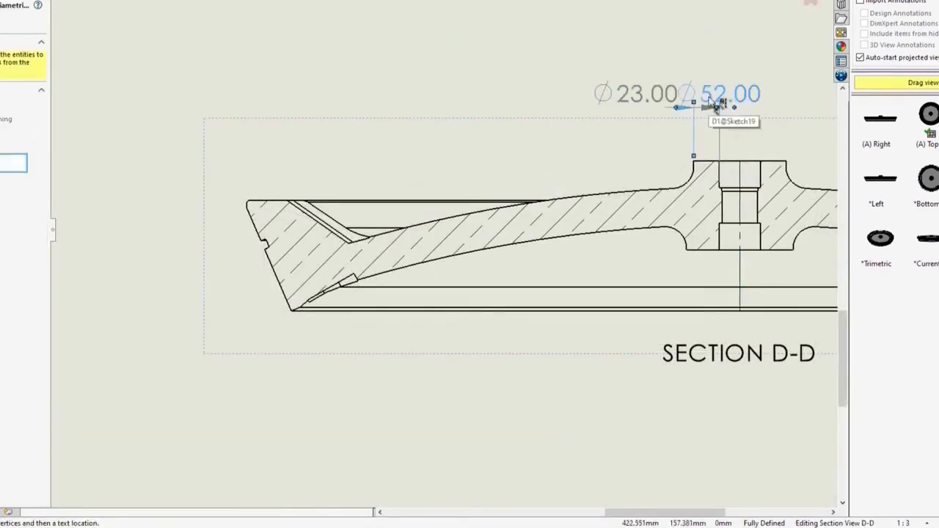
Step: Add further symmetric linear diameter dimensions about the same axis to the rim corners, groove edges and inner steps of Section D-D
click(254, 213)
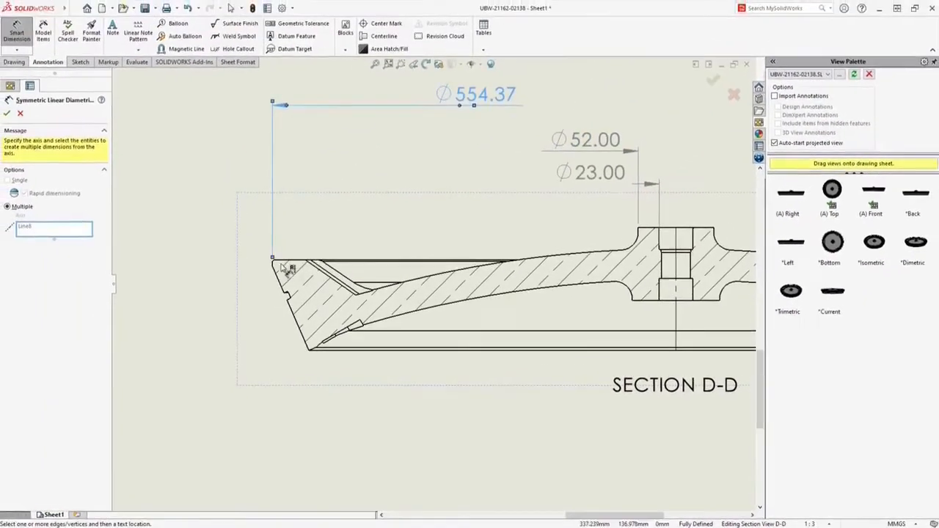
click(294, 210)
click(319, 268)
click(361, 310)
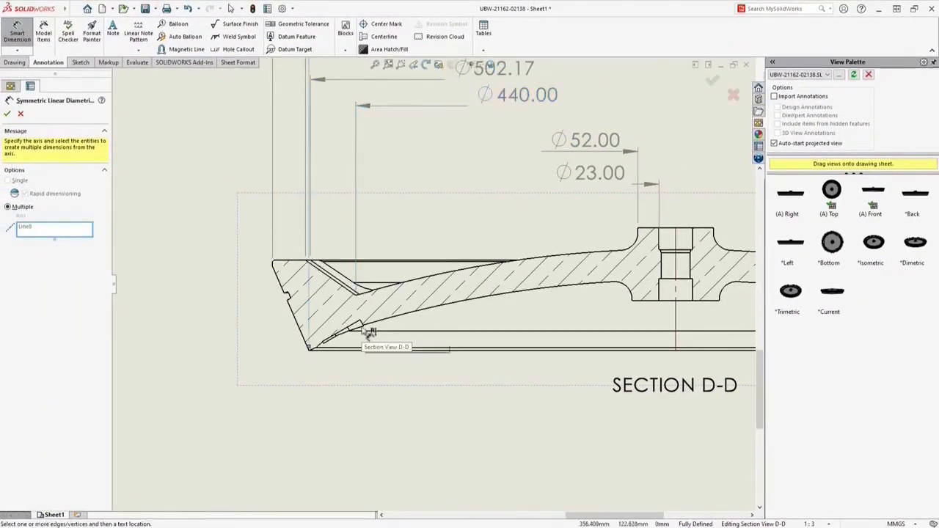
click(365, 324)
scroll(433, 285, up, 3)
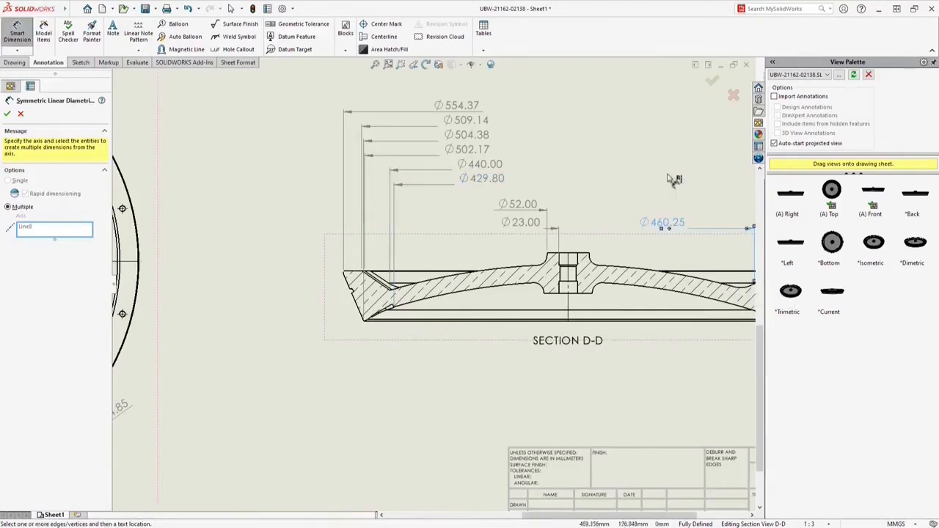
ctrl+middle_drag(674, 179, 460, 215)
key(Escape)
Step: Select all the annotations on the Hatch Body sheet and widen the spacing of the stacked diameter dimensions
key(ctrl+a)
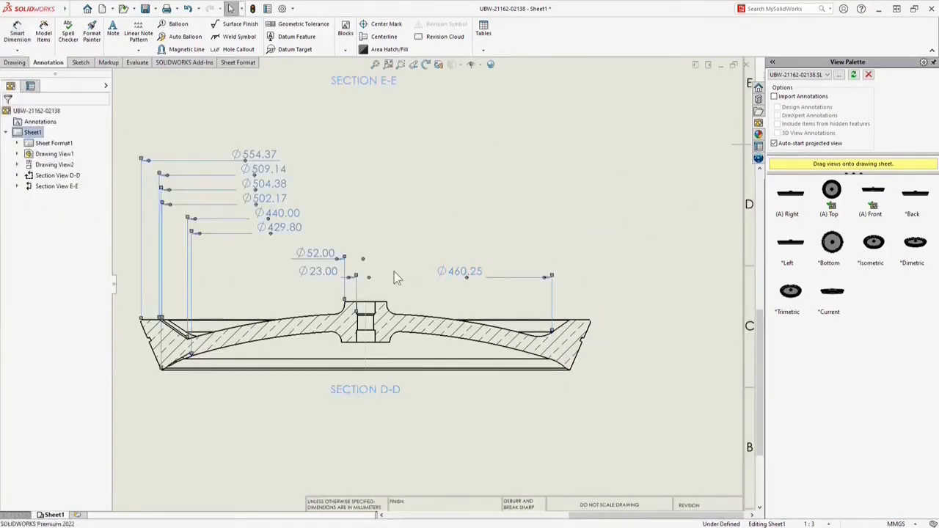
mouse_move(419, 280)
drag(419, 280, 455, 286)
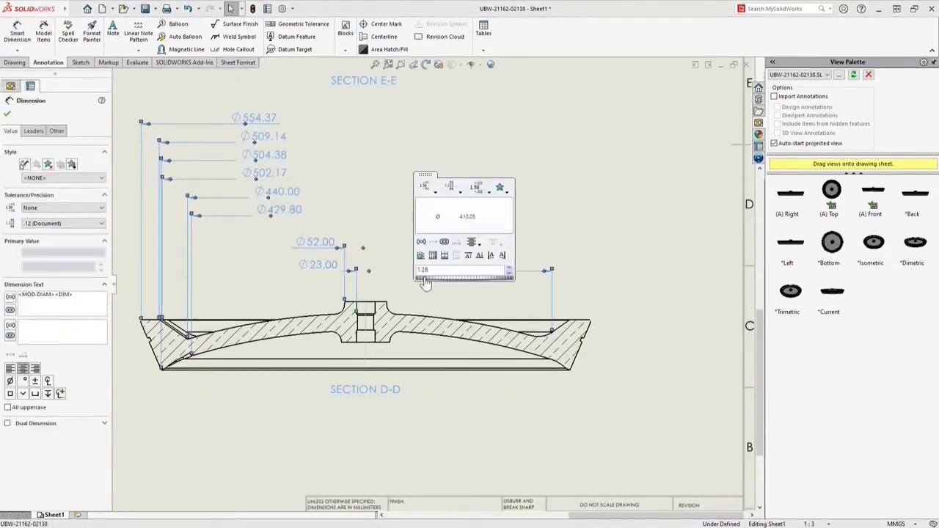
click(599, 243)
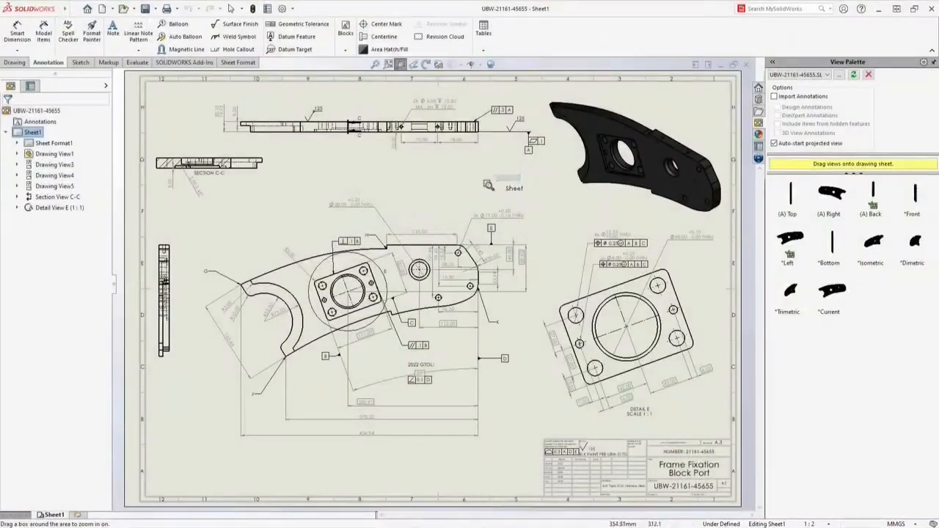
Step: In the Frame Fixation Block Port drawing, attach a position tolerance of Ø0.25 at maximum material condition to the Ø30.00 THRU dimension
drag(524, 177, 280, 278)
click(309, 231)
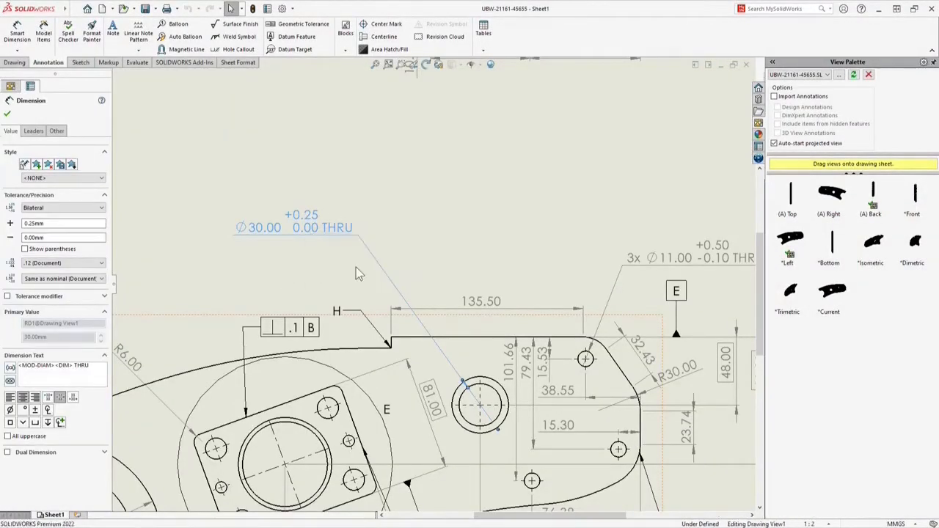
click(297, 24)
click(293, 312)
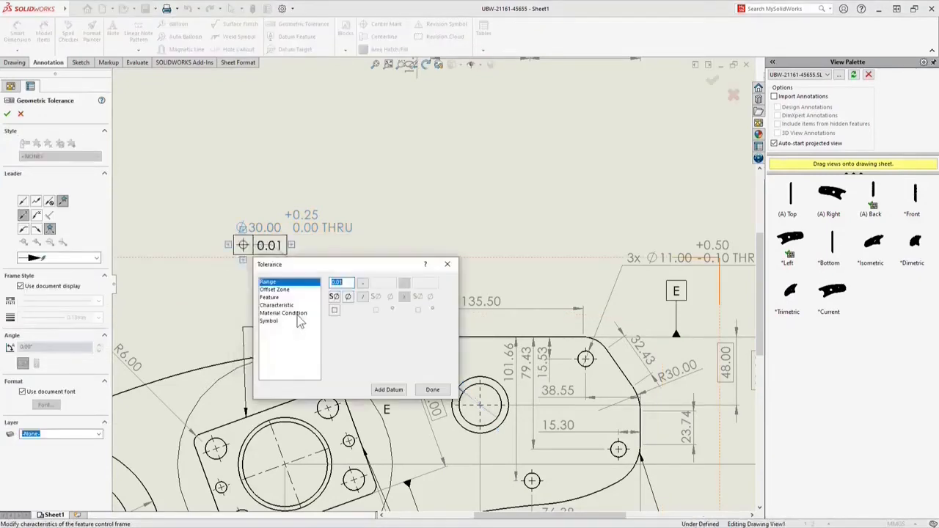
text(0.25)
click(348, 297)
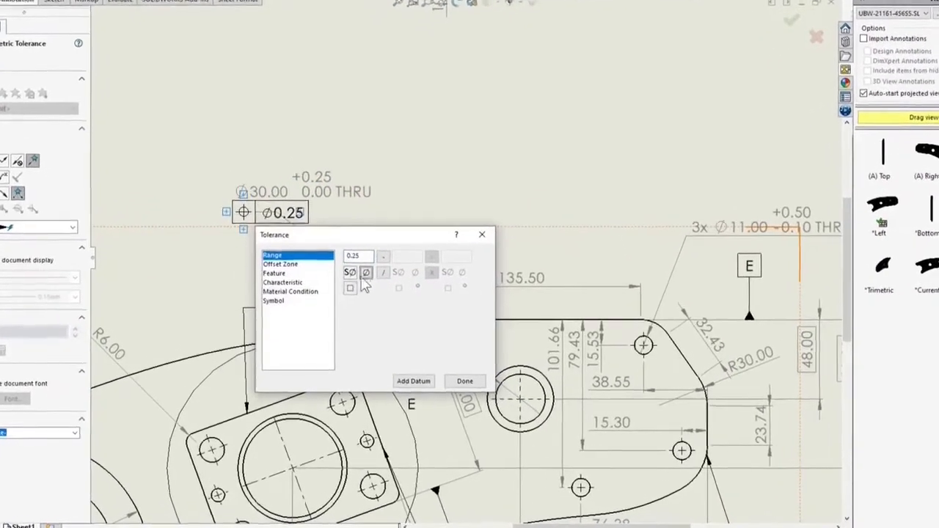
click(283, 312)
click(353, 251)
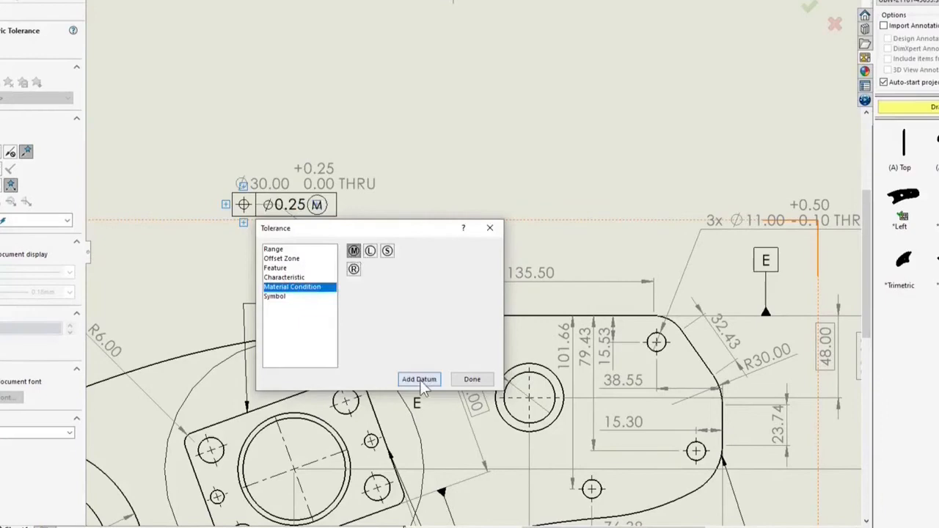
Step: Add datum references A, B and C to the Ø0.25 position tolerance
click(420, 381)
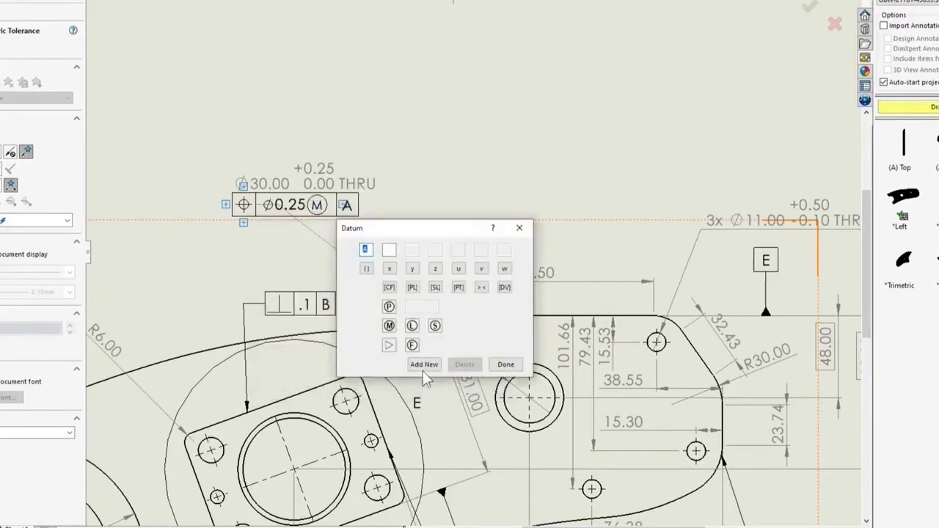
click(424, 367)
click(441, 367)
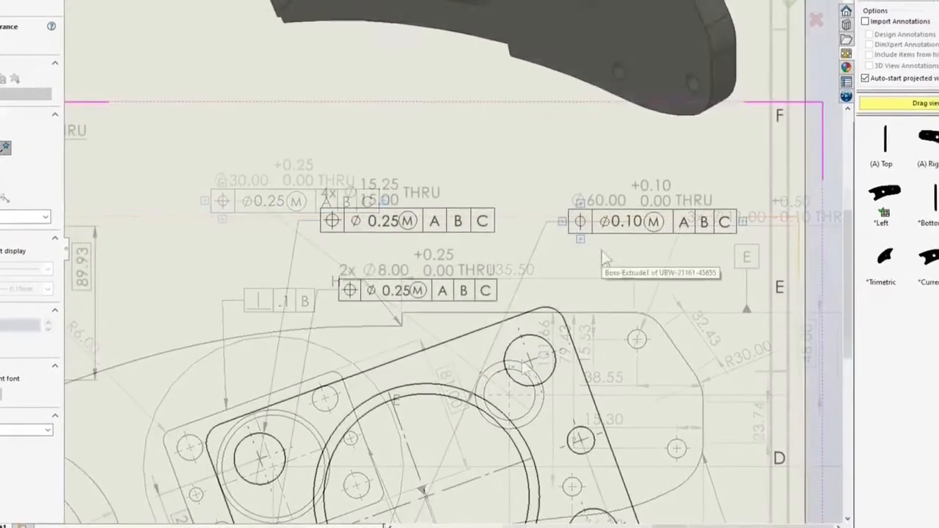
Step: Add a second frame with a cylindricity tolerance of 0.1 below the Ø0.10 position tolerance of the Ø60.00 hole in Detail E
right_click(479, 212)
click(502, 235)
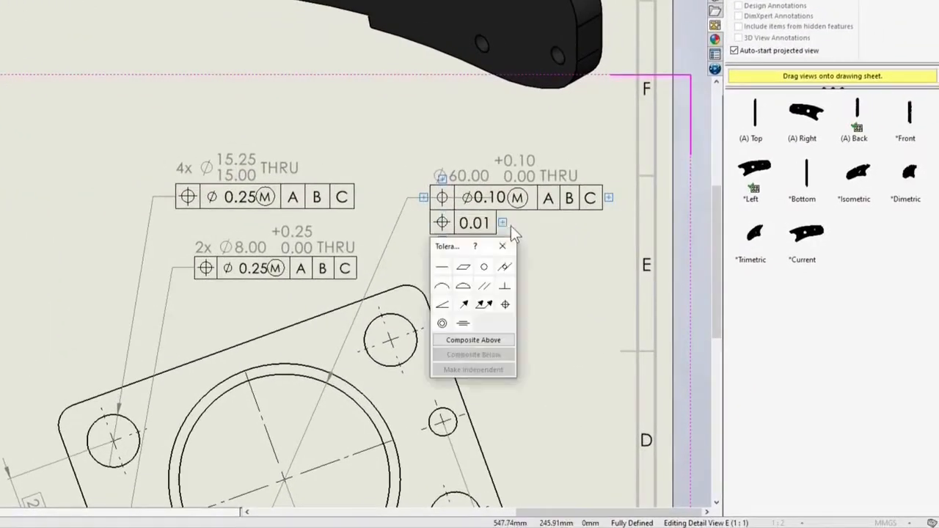
click(508, 262)
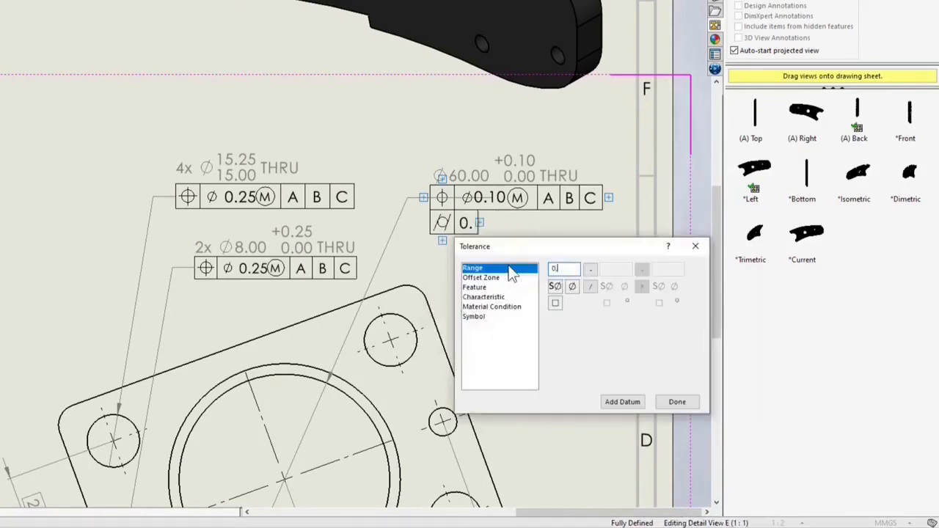
click(488, 277)
Step: Add an S filter of 0.25-x150- to the cylindricity tolerance as its feature specification
click(484, 287)
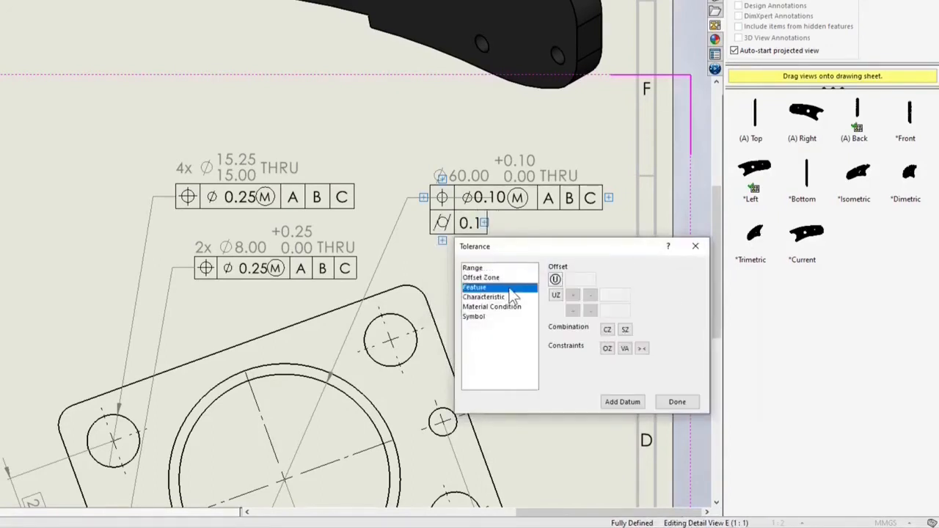
click(571, 295)
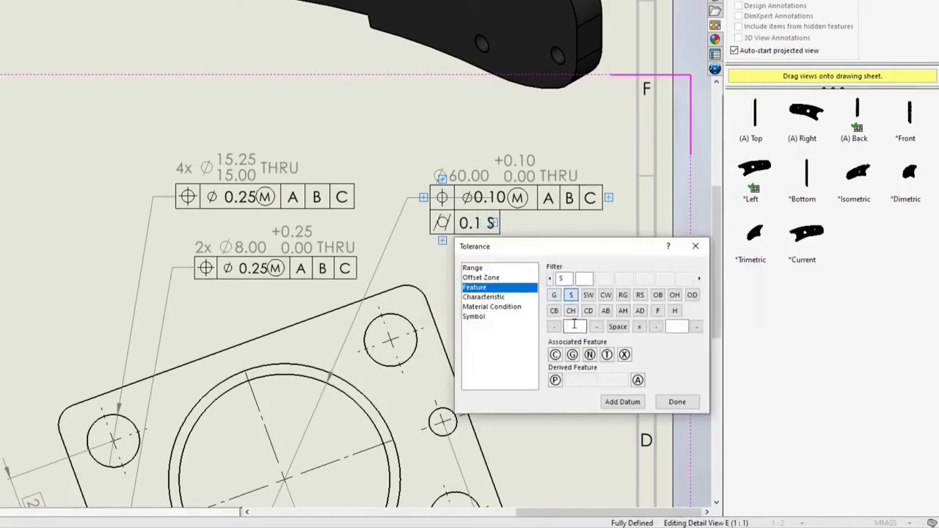
click(596, 327)
click(639, 327)
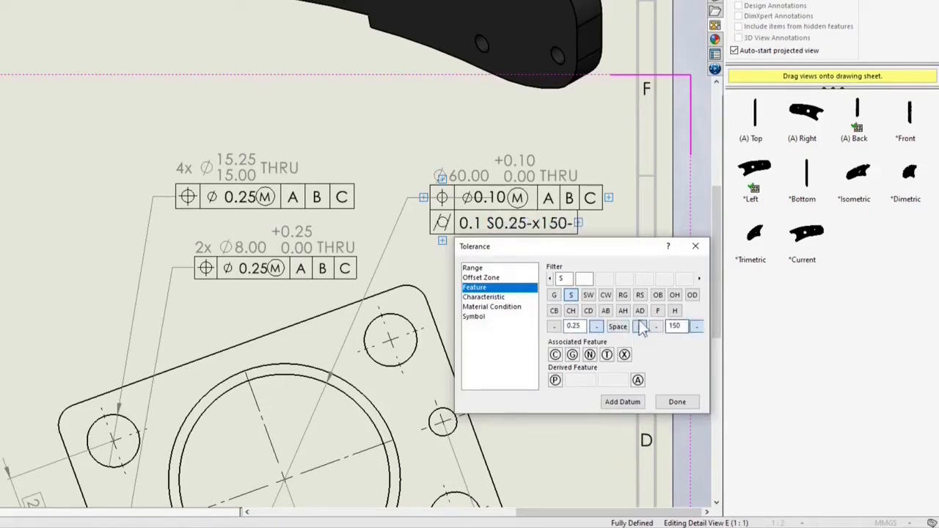
click(490, 297)
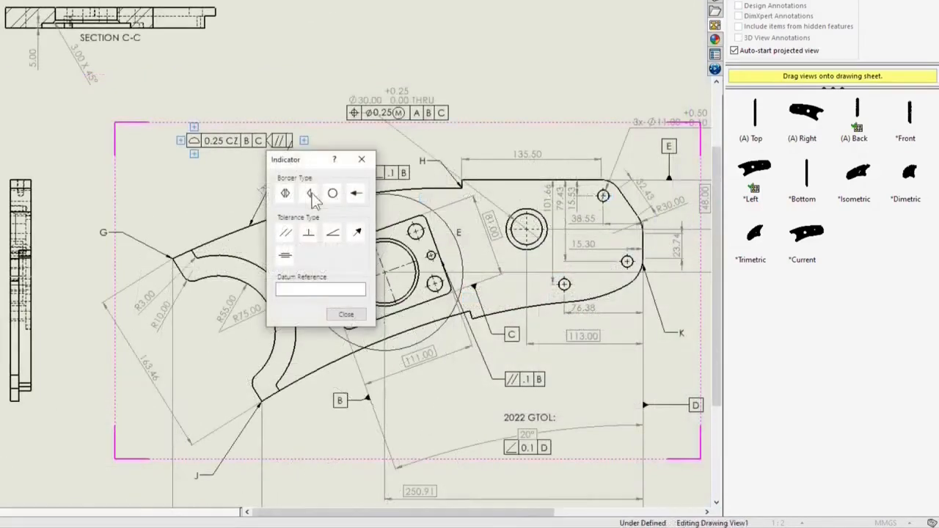
Step: Add a perpendicularity indicator referencing datum D to the 0.25 CZ profile tolerance, followed by a second indicator of the symmetry type
click(320, 288)
text(D)
click(361, 315)
click(307, 141)
click(334, 168)
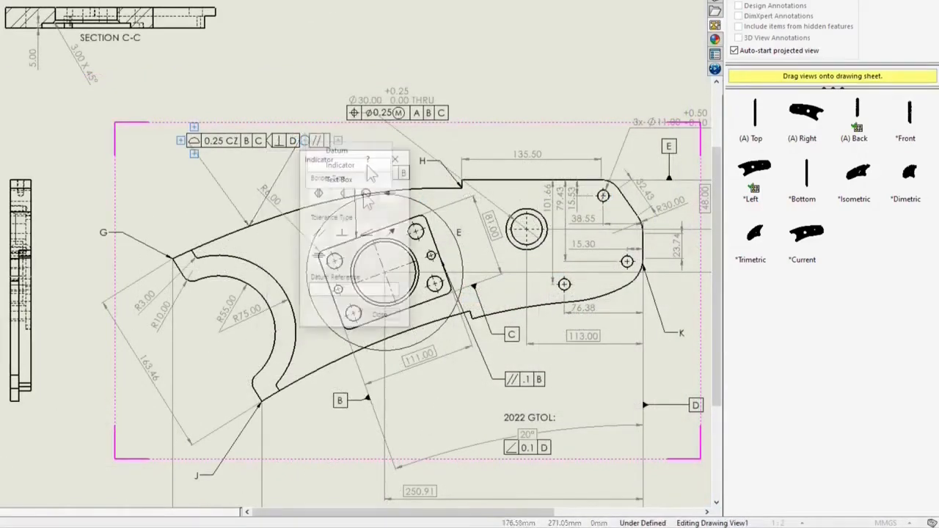
click(318, 256)
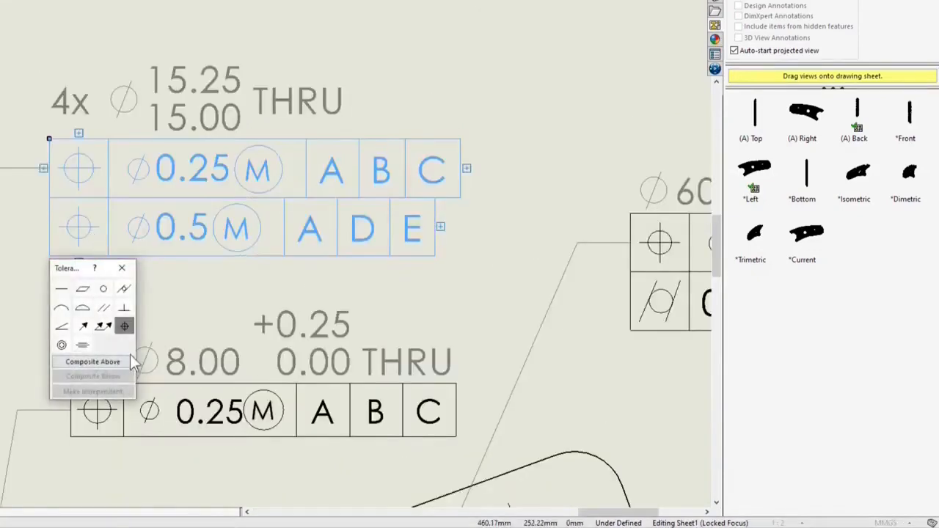
Step: Combine the Ø0.5 A D E position frame with the frame above it as a composite on the 4x hole callout
click(130, 355)
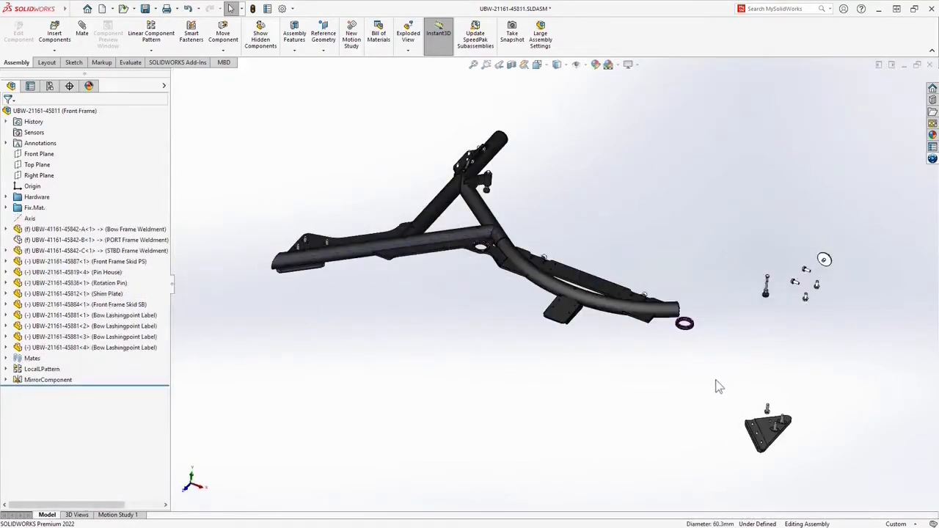
Step: Select the curved bow tube of the Bow Frame Weldment in the Front Frame assembly
click(620, 319)
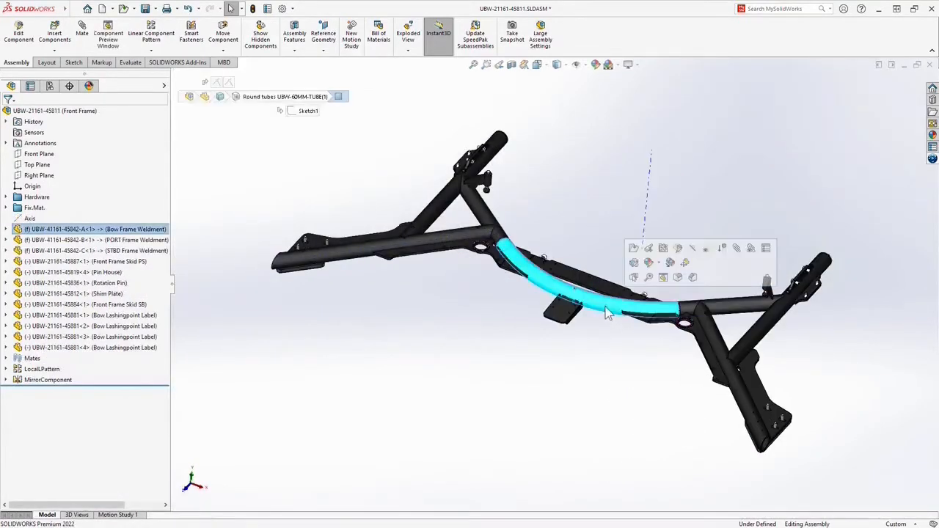
click(648, 247)
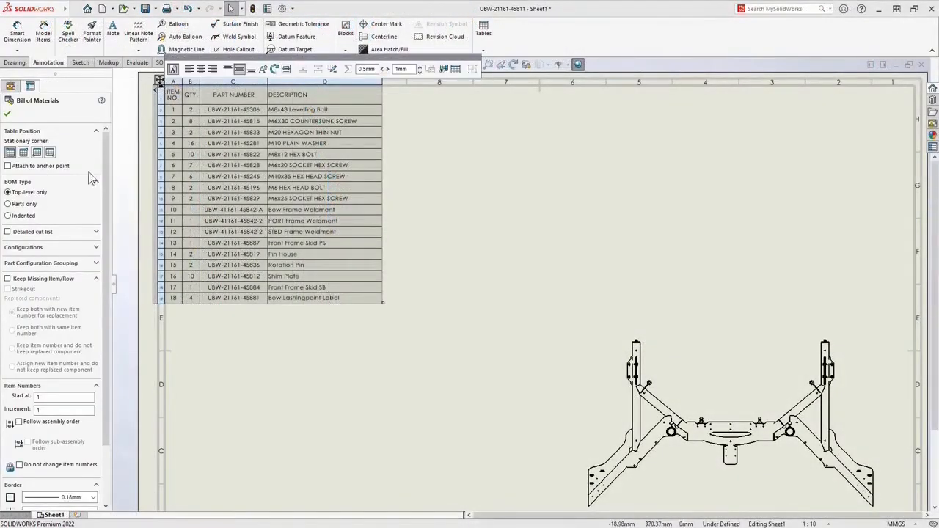
Step: Turn on the detailed cut list for the Front Frame bill of materials and insert a LENGTH column to the right of PART NUMBER
click(51, 233)
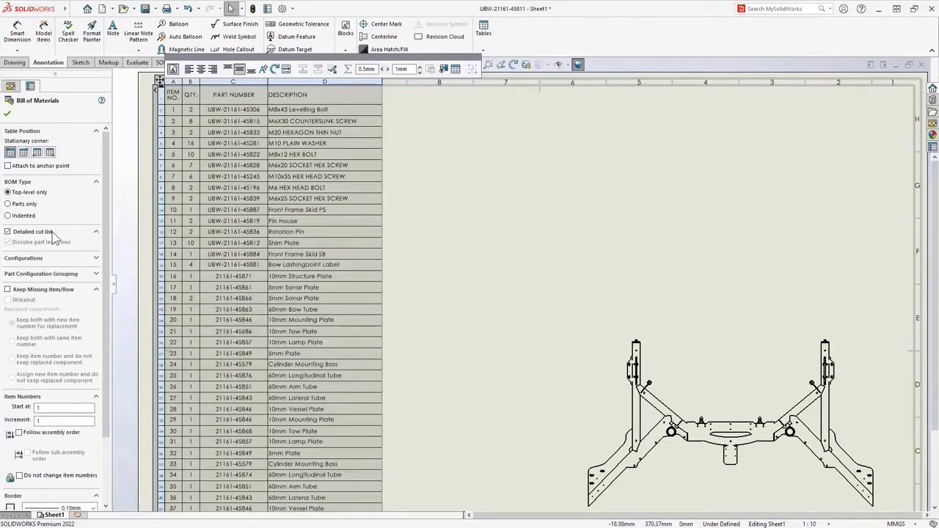
click(7, 113)
right_click(235, 88)
mouse_move(299, 134)
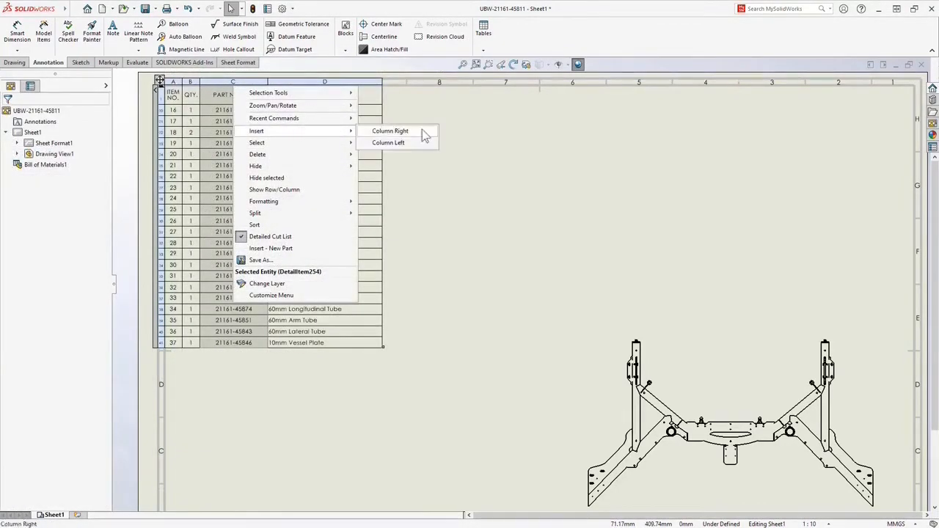
click(425, 135)
click(343, 70)
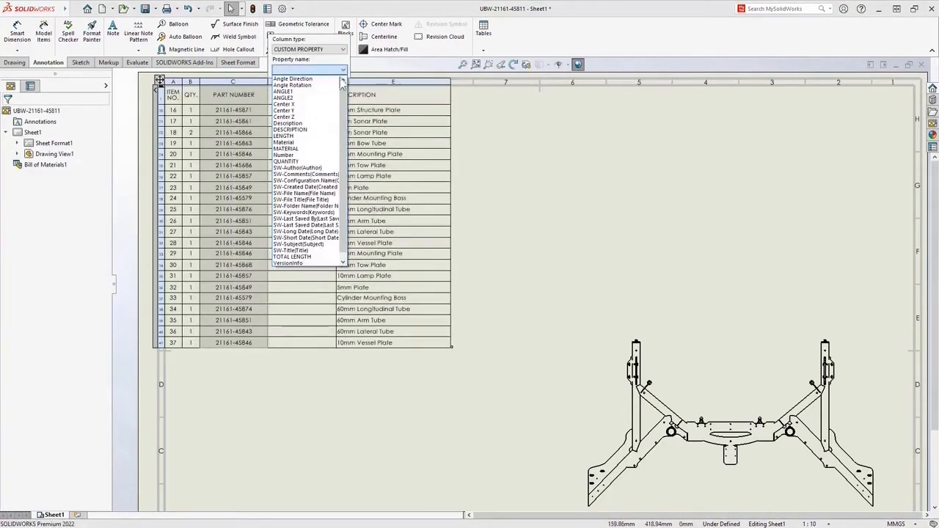
click(286, 136)
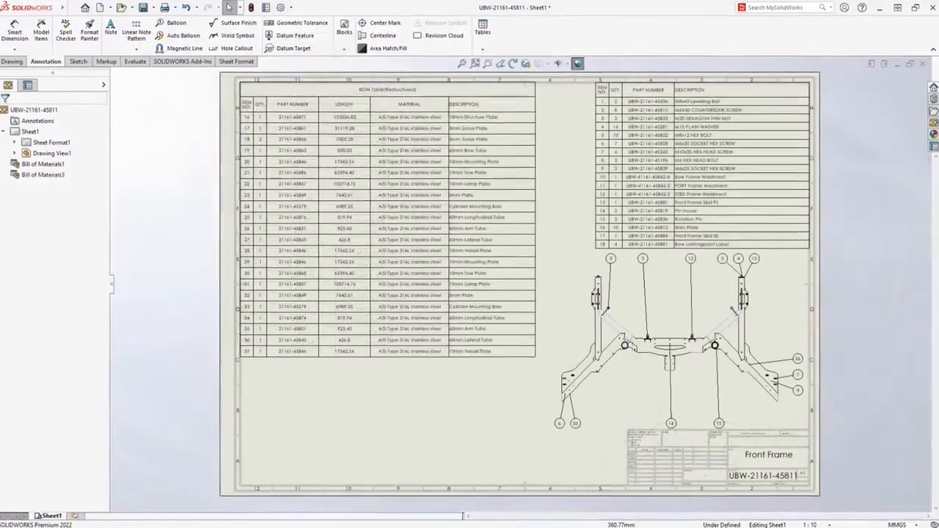
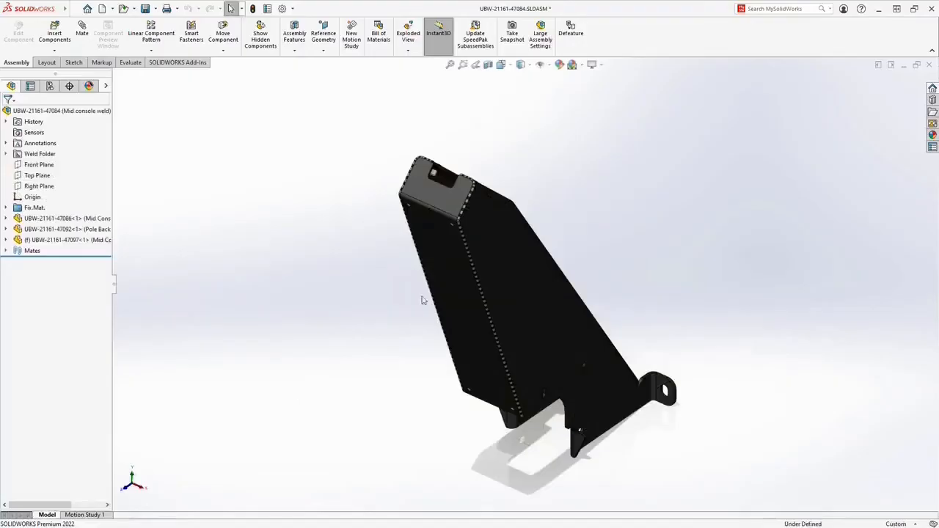
click(436, 263)
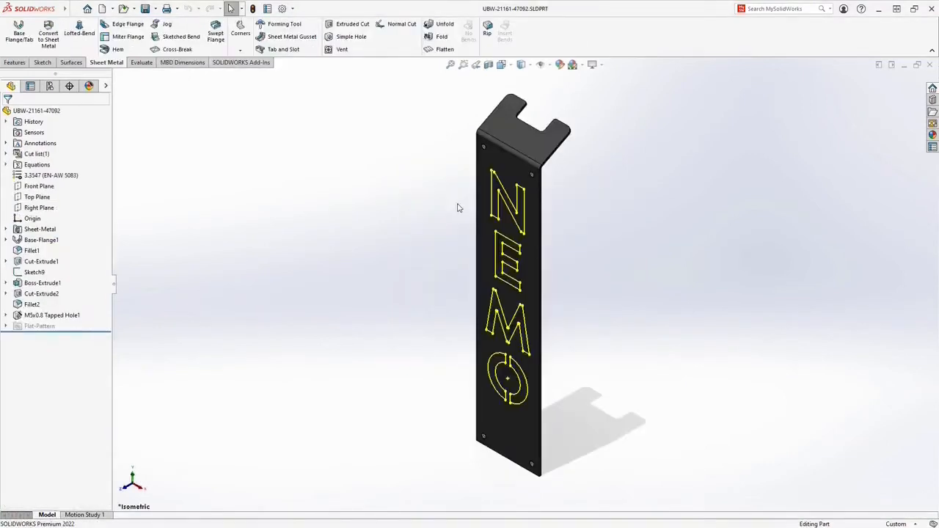
click(445, 49)
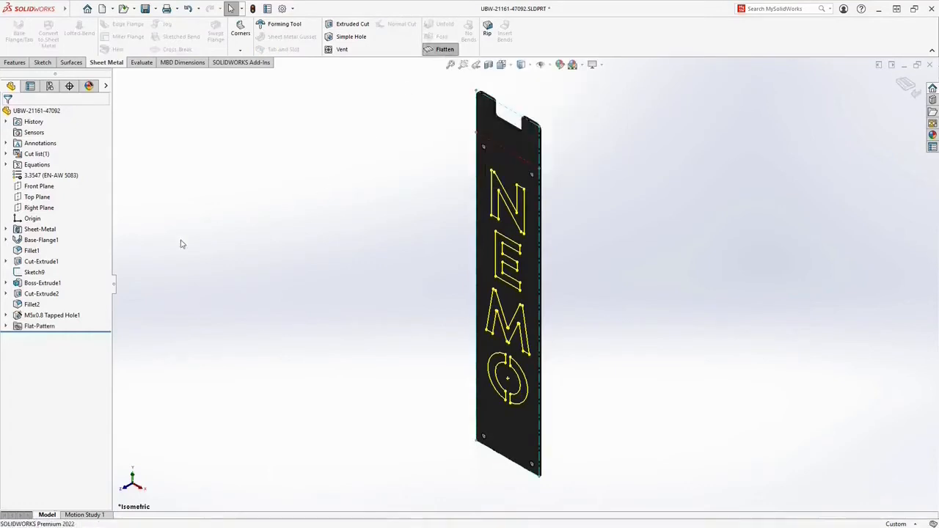
Step: Export the flat pattern as Flat-Pattern - UBW-21161-47092.DXF, with the bounding box and cosmetic threads included
right_click(30, 328)
click(71, 474)
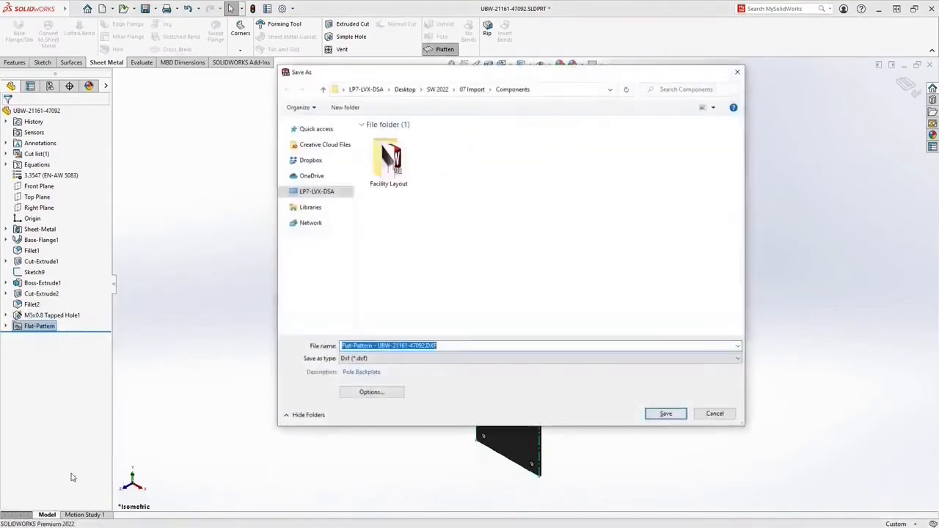
click(664, 414)
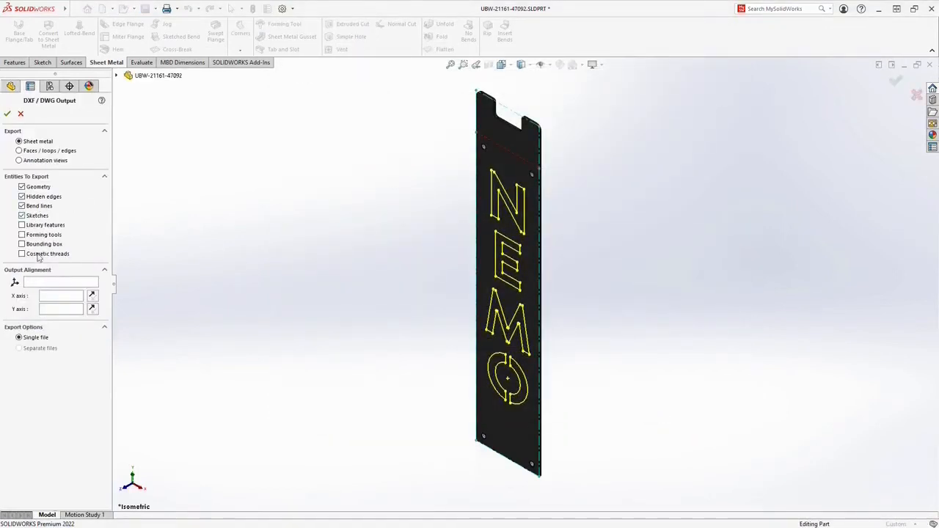
click(9, 115)
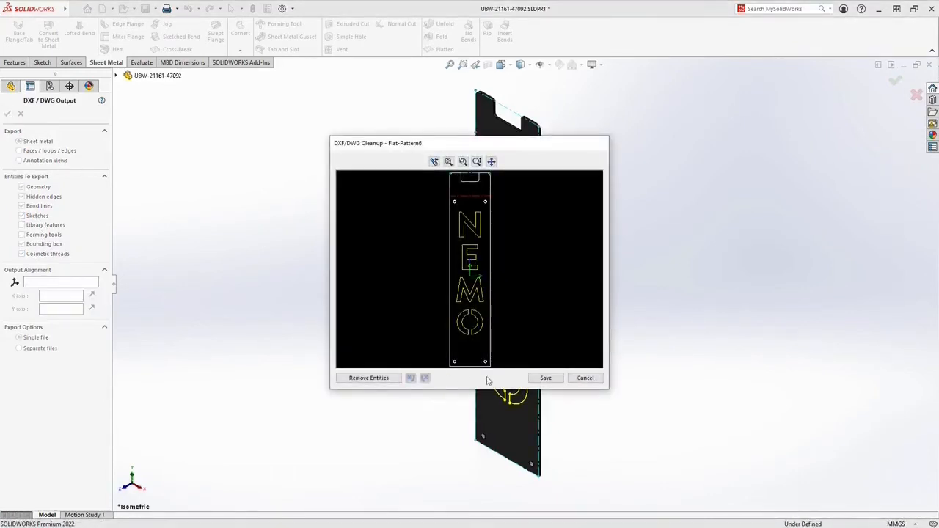
click(546, 379)
key(Return)
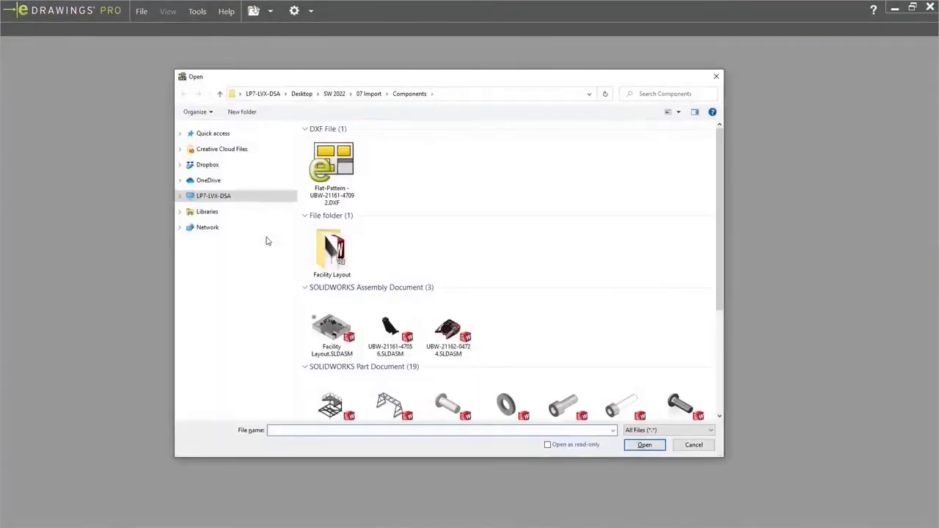
Step: Open the exported flat-pattern DXF in eDrawings and examine the notched end, bend line and holes close up
double_click(341, 177)
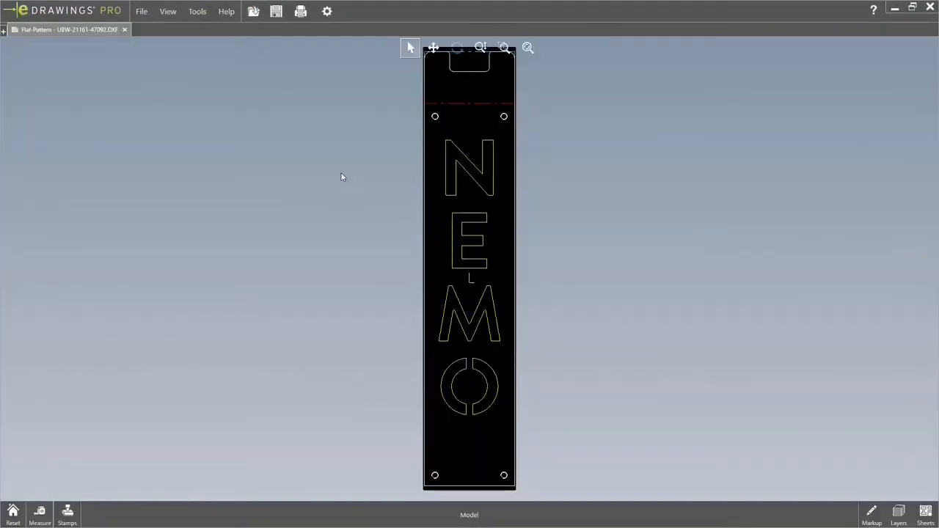
scroll(429, 104, down, 5)
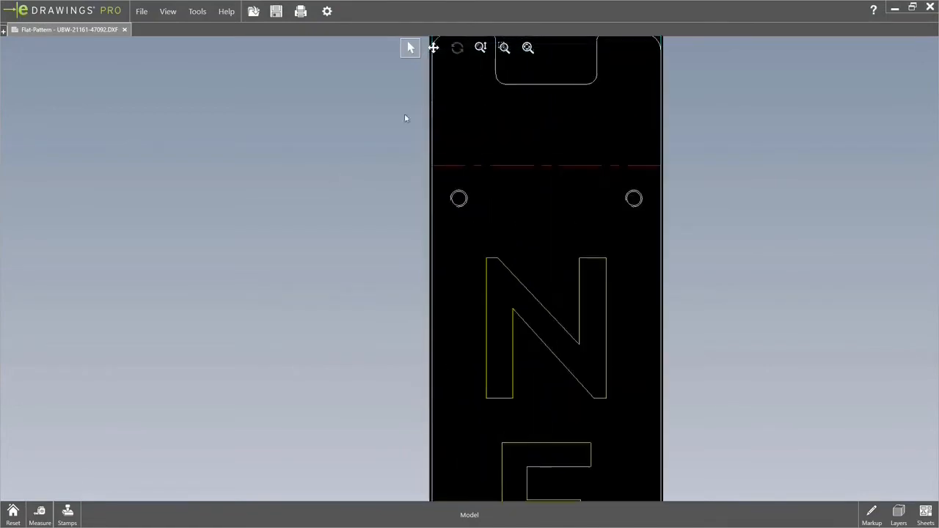
mouse_move(394, 128)
middle_down()
mouse_move(389, 137)
mouse_move(461, 236)
mouse_move(506, 201)
middle_up()
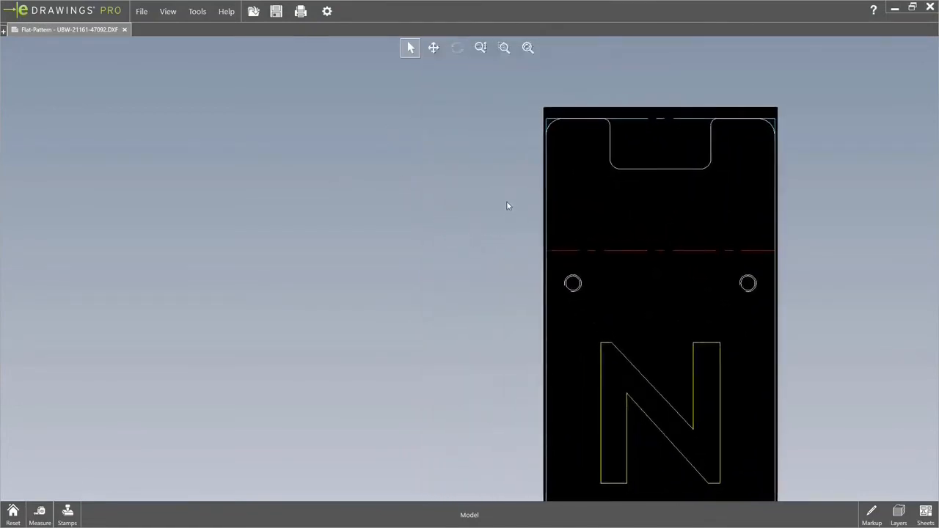
click(527, 48)
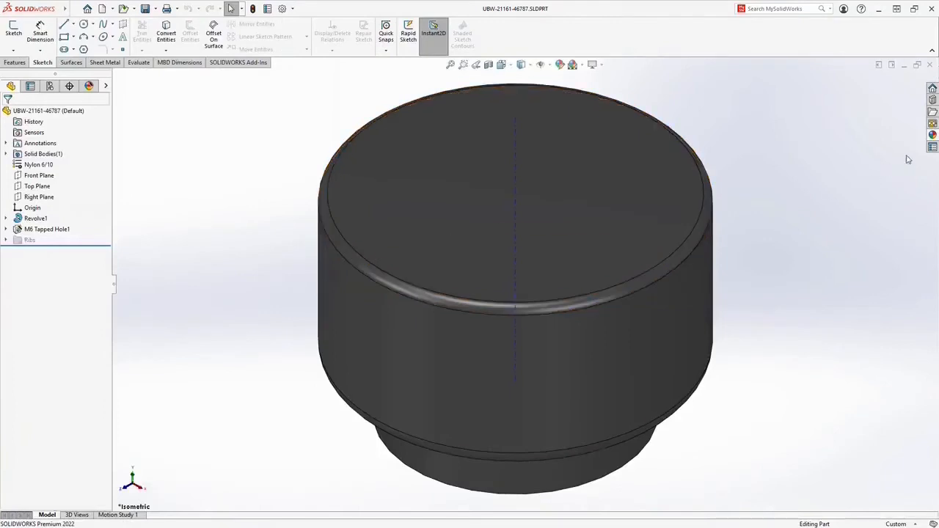
Step: Apply the Knurled Bump 10 3D texture appearance to the knob's outer cylindrical face and scale its mapping down
click(932, 135)
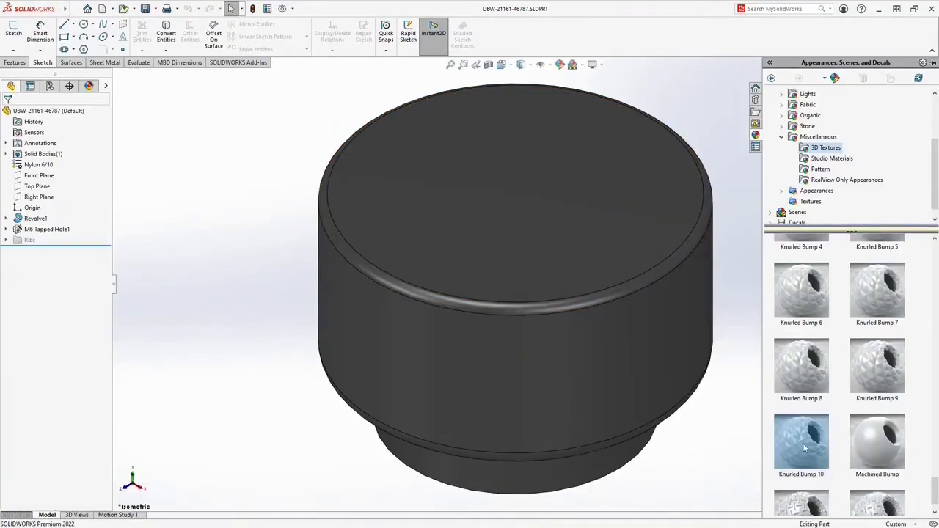
drag(803, 444, 438, 359)
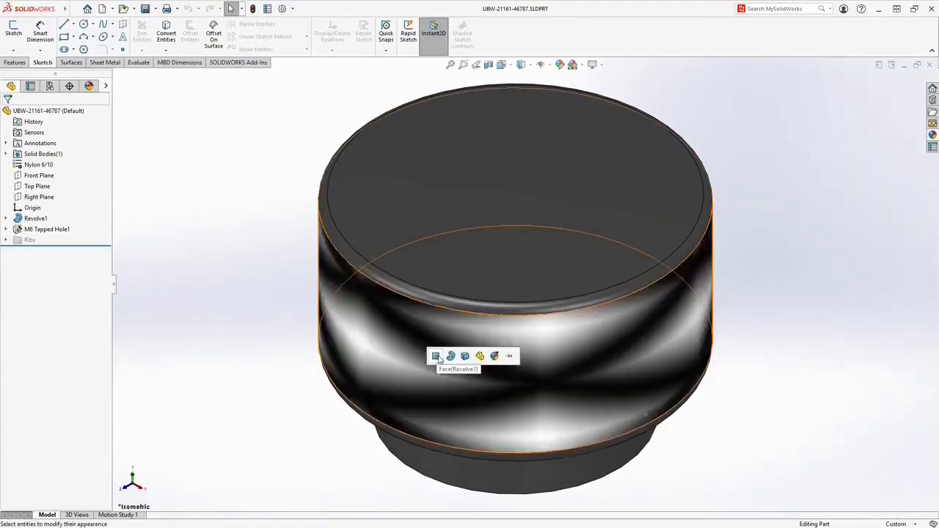
click(436, 357)
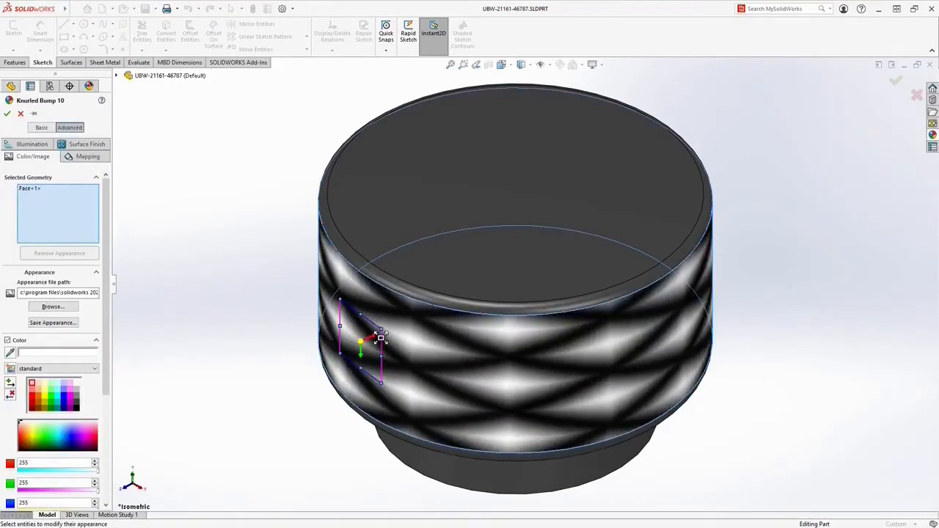
right_click(199, 238)
click(215, 305)
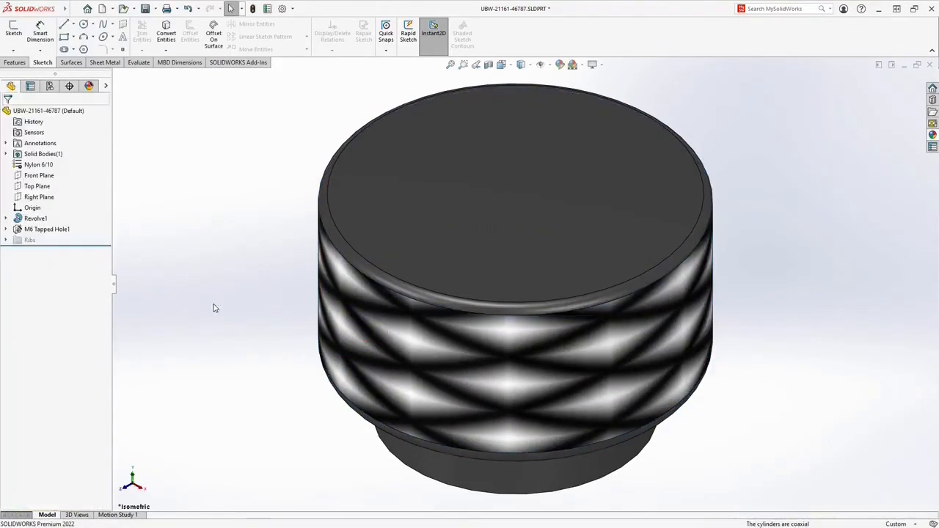
Step: Start a 3D Texture on the knob body and enable conversion of the knurled texture to 3D
text(stex)
text(ture)
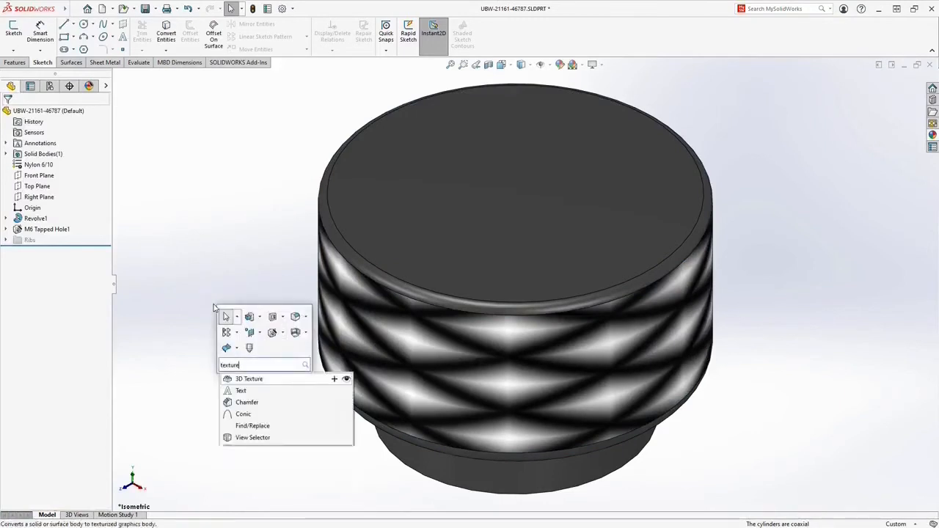
click(250, 379)
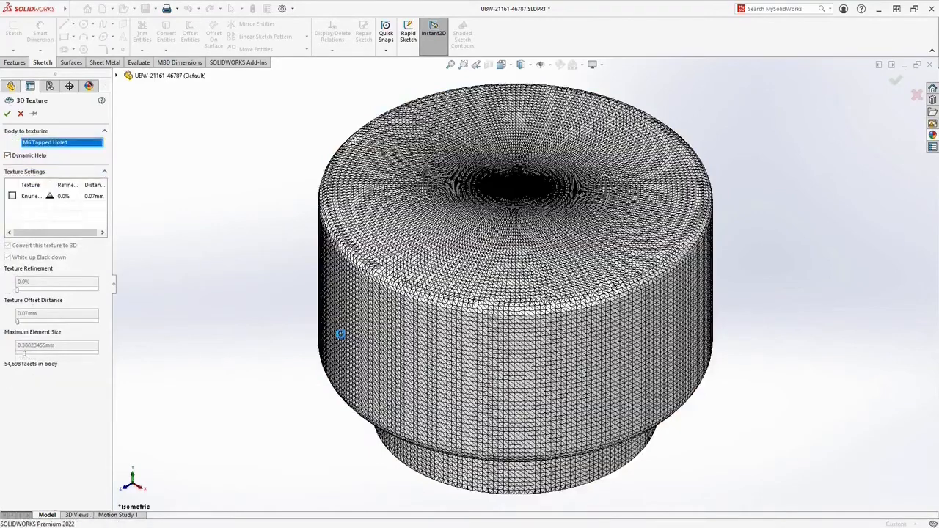
click(12, 196)
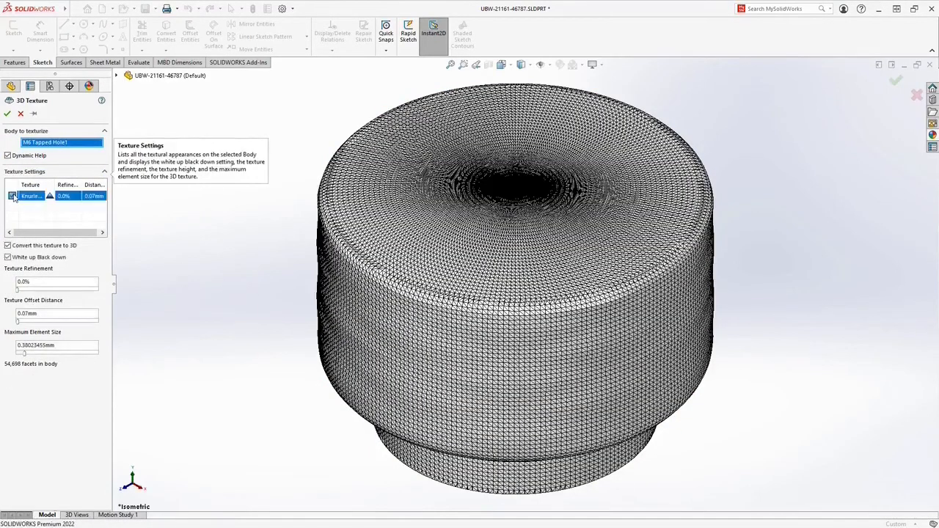
Step: Set the texture to 90.9% refinement, 0.81 mm offset and 0.17630988 mm maximum element size, and create it with white up, black down
click(8, 257)
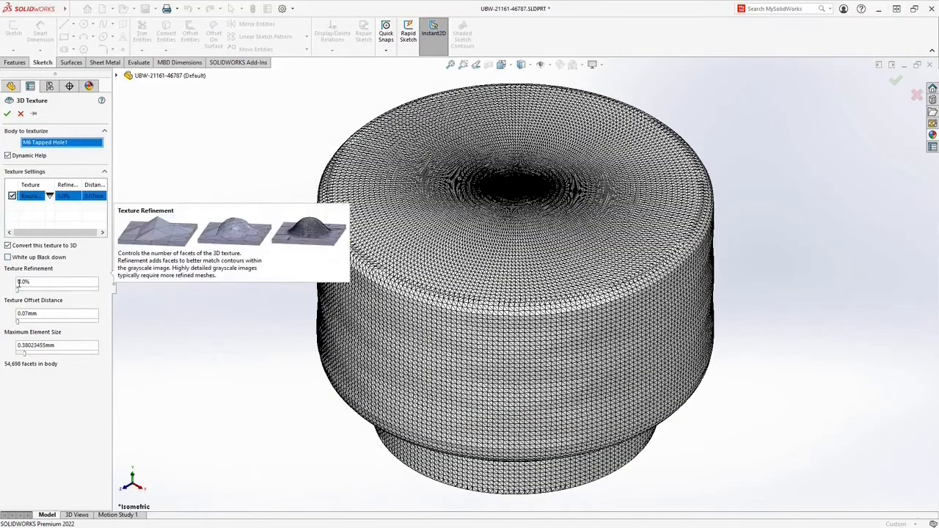
drag(16, 290, 33, 354)
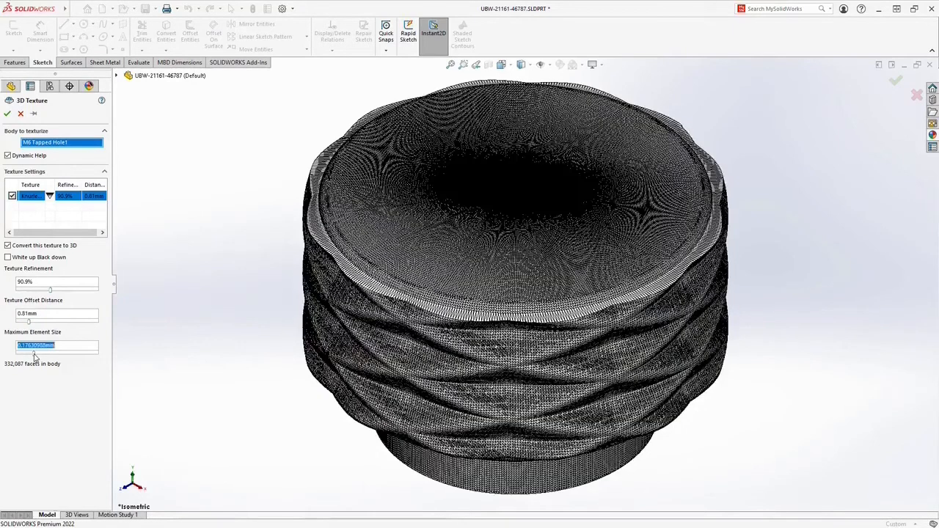
click(8, 258)
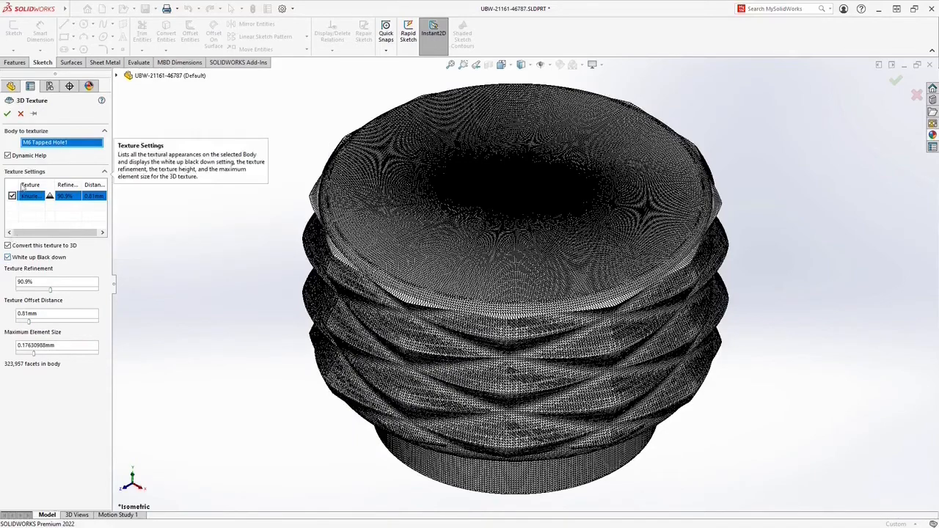
click(6, 114)
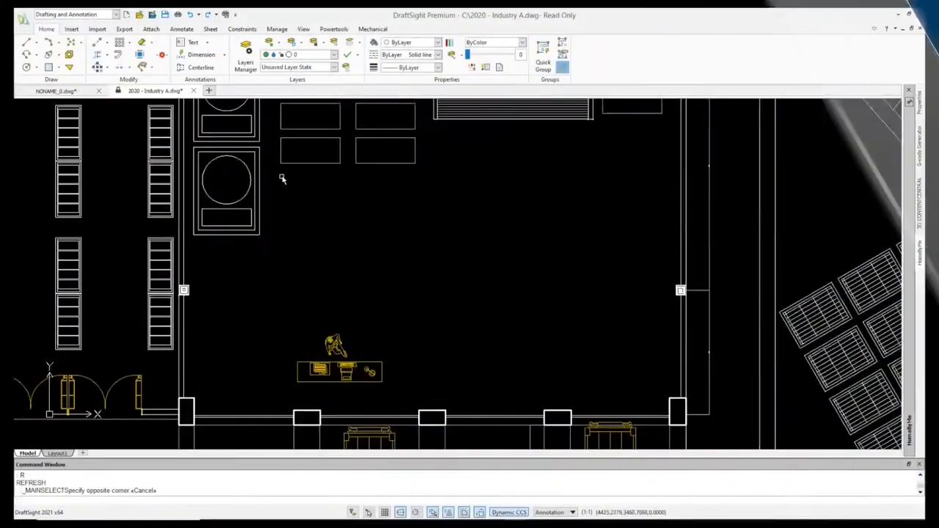
Step: In DraftSight, create an associative 2 by 2 linear pattern of the operator desk, spaced 80 vertically and 150 horizontally
click(119, 42)
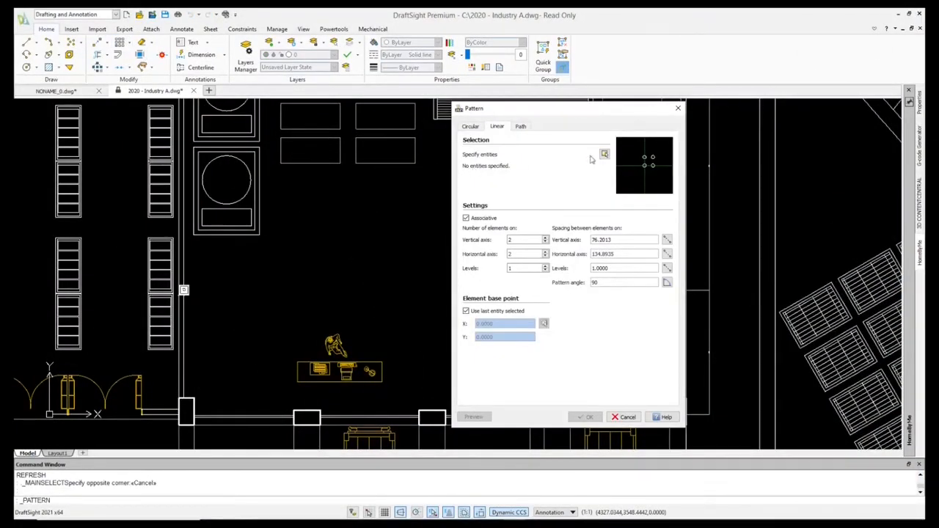
click(604, 154)
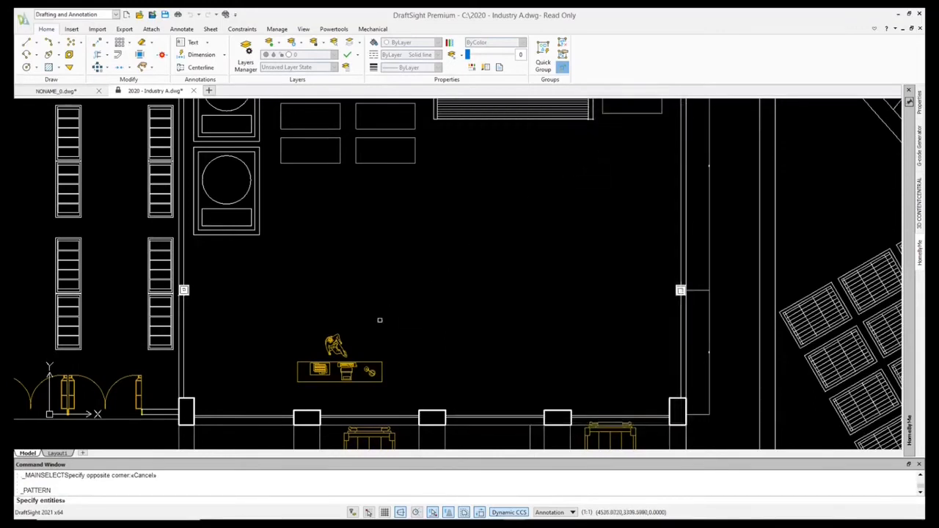
click(343, 347)
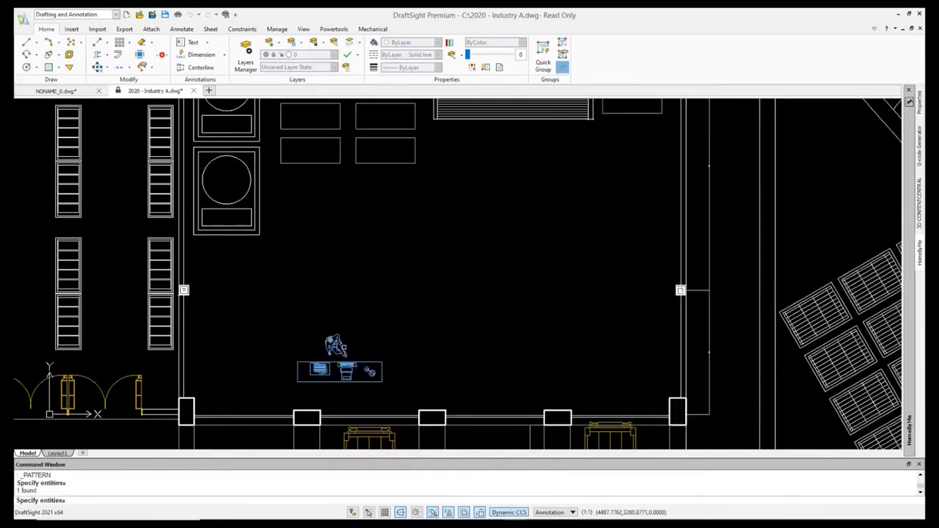
key(Return)
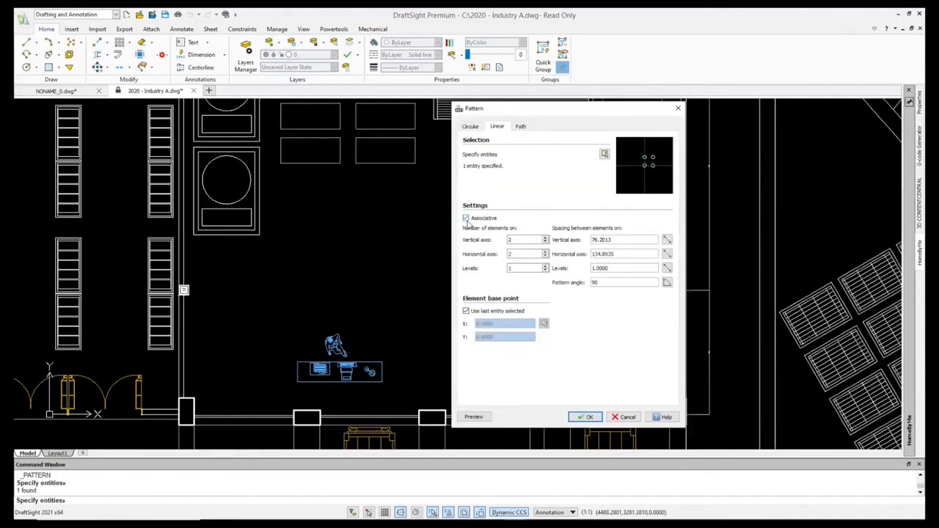
double_click(571, 241)
text(80)
drag(624, 254, 565, 259)
text(150)
click(583, 417)
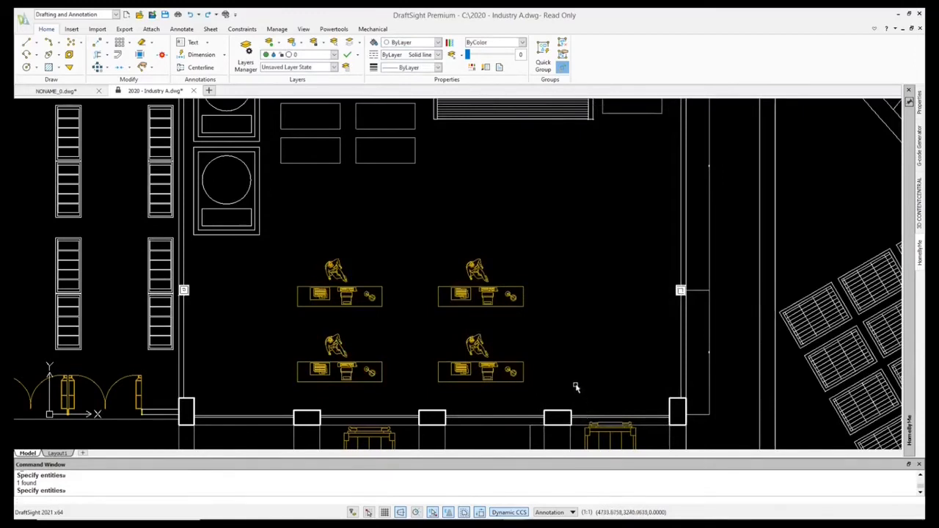
Step: Extend the operator desk pattern to three rows and three columns using its grips
click(356, 308)
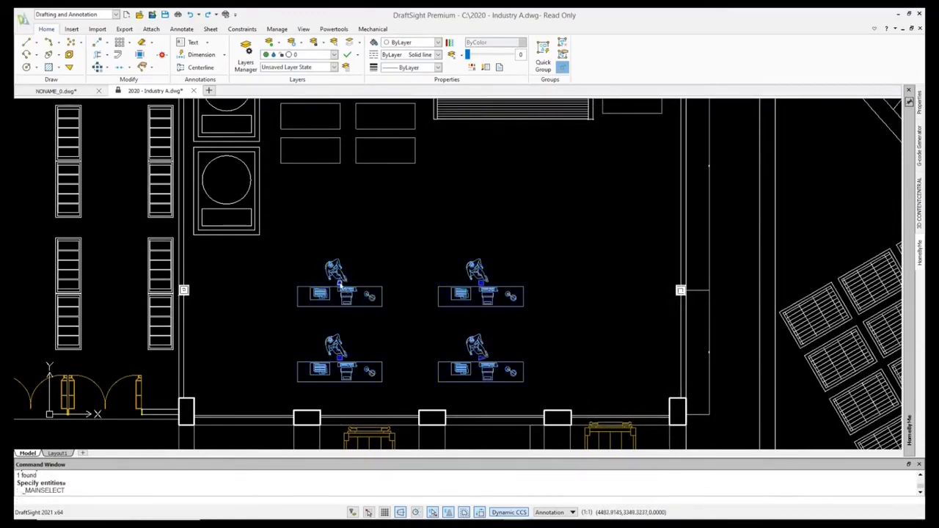
mouse_move(339, 286)
click(367, 294)
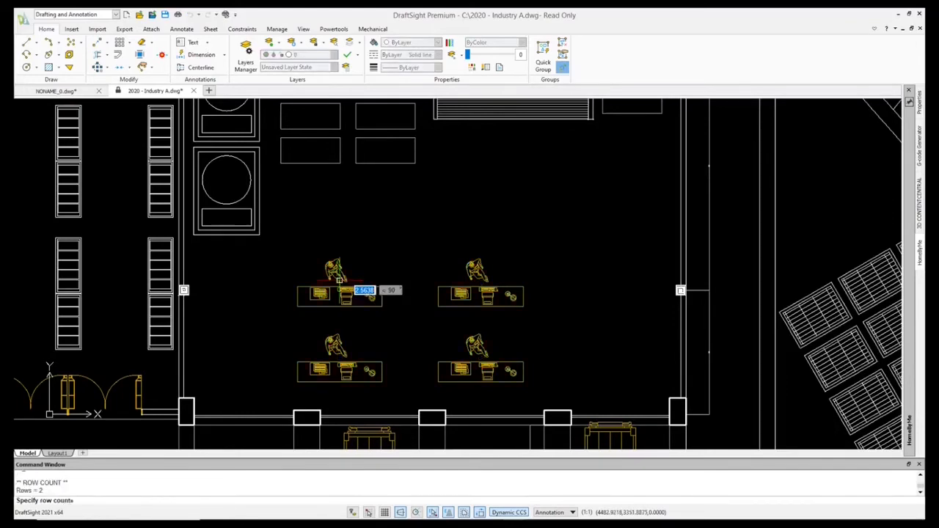
click(341, 187)
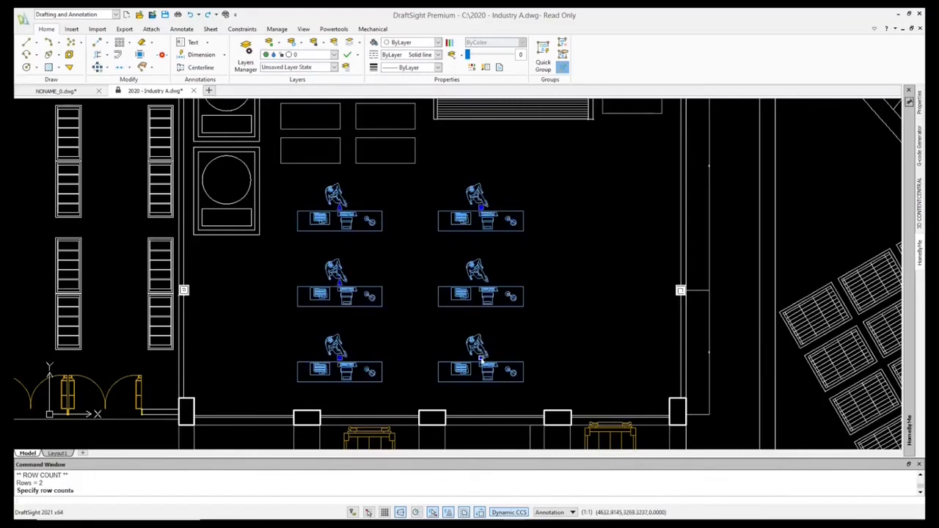
click(483, 354)
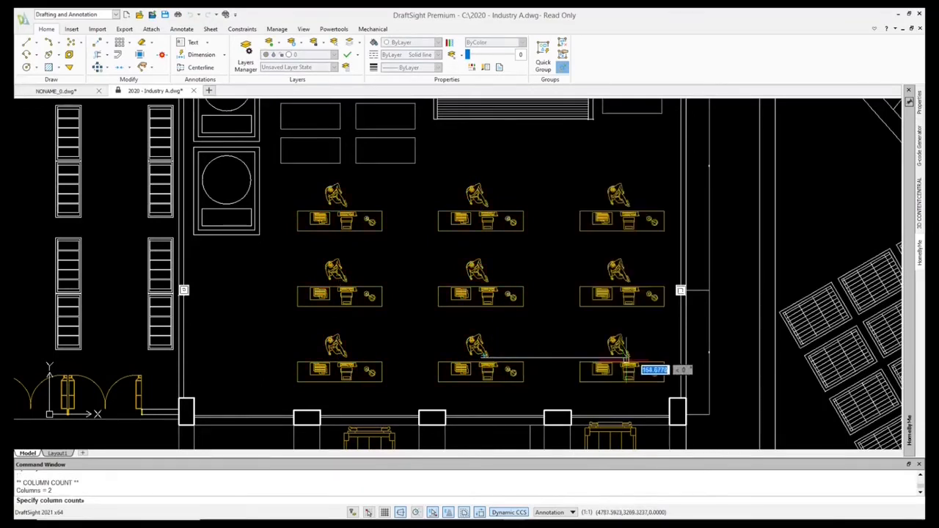
click(660, 362)
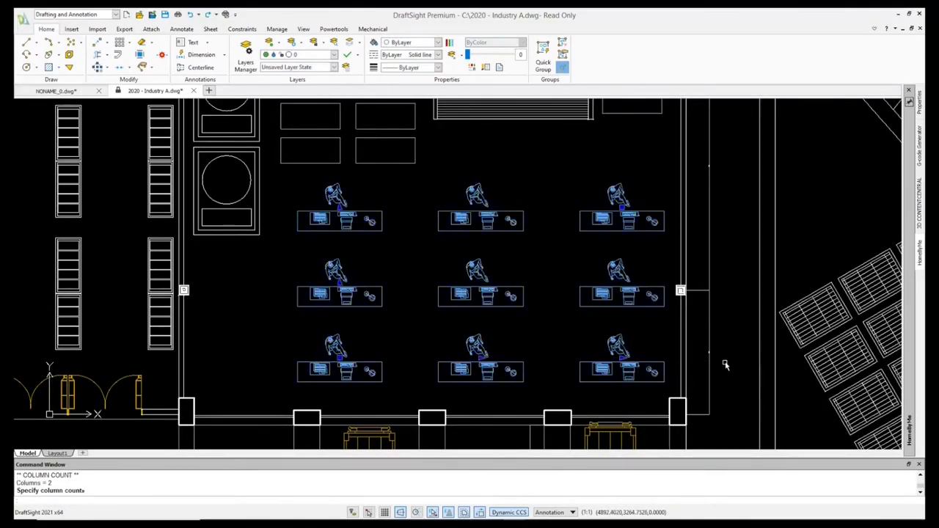
key(Escape)
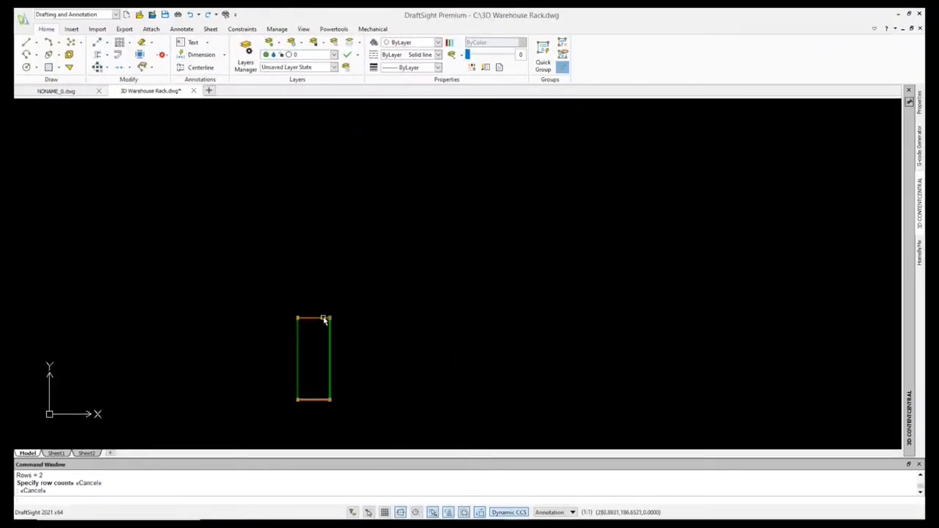
Step: Extend the upright frame pattern in the 3D Warehouse Rack drawing to four rows along the Y axis
click(324, 320)
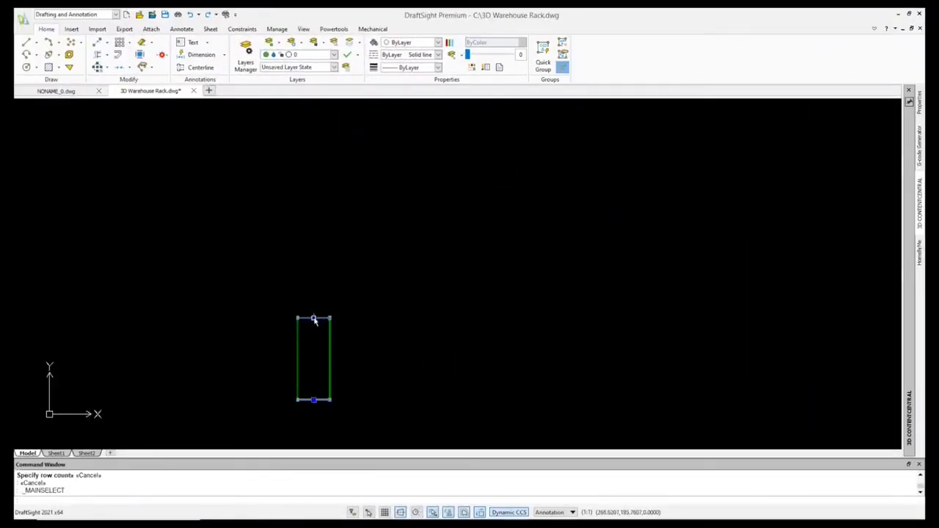
click(315, 318)
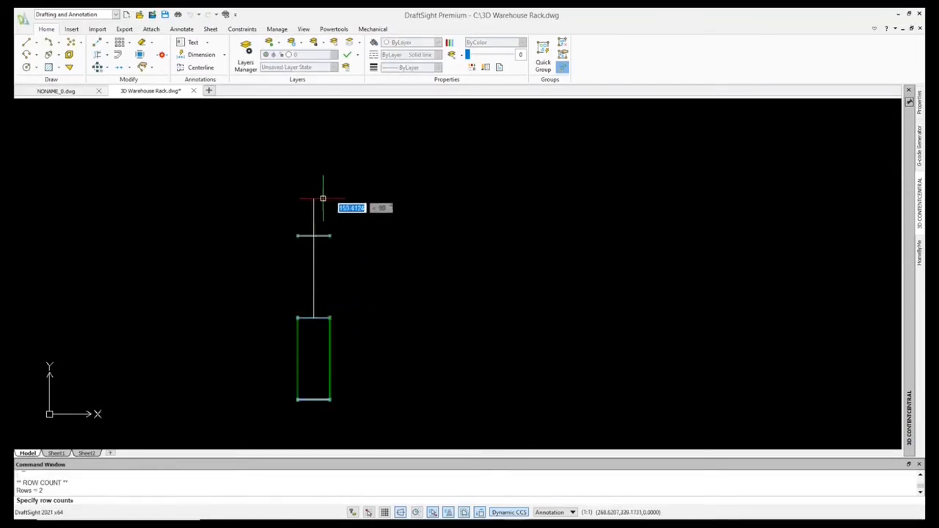
key(Escape)
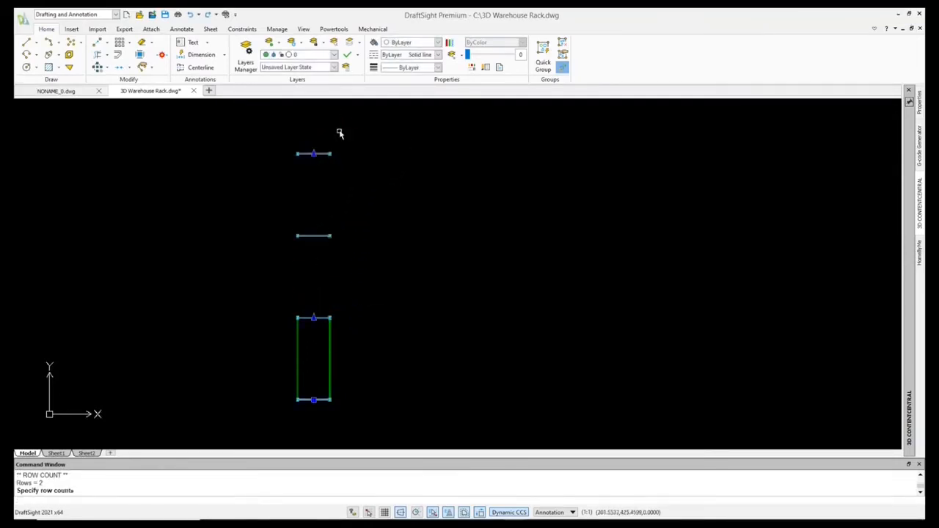
Step: Edit the rack's beam pattern to have 2 elements on the vertical axis
double_click(331, 362)
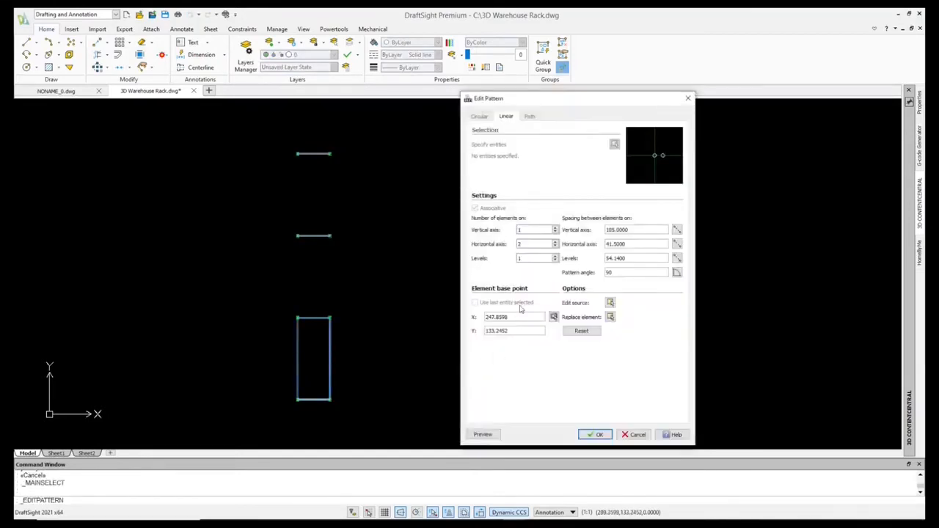
drag(536, 229, 514, 230)
text(2)
click(588, 434)
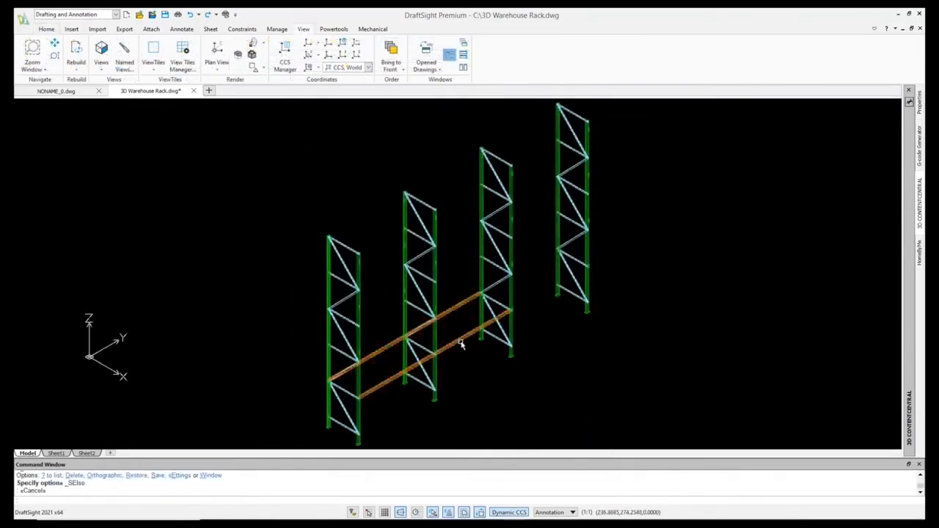
Step: Extend the rack's beam pattern to three rows and four levels so the beams span all upright frames up to the top
click(461, 342)
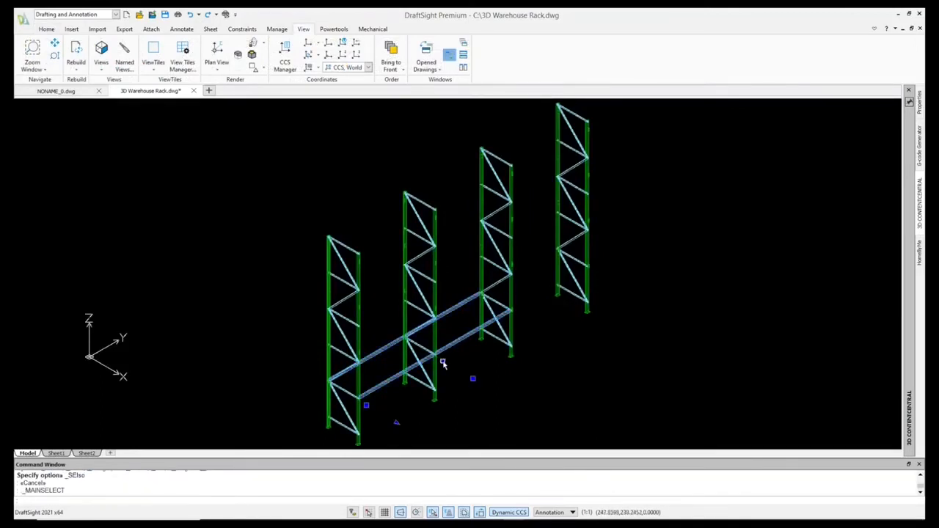
click(473, 379)
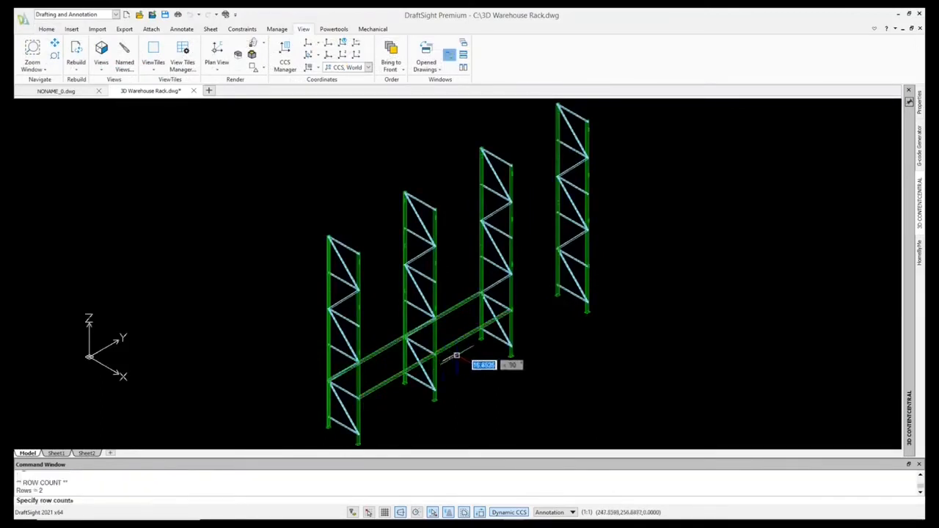
click(543, 339)
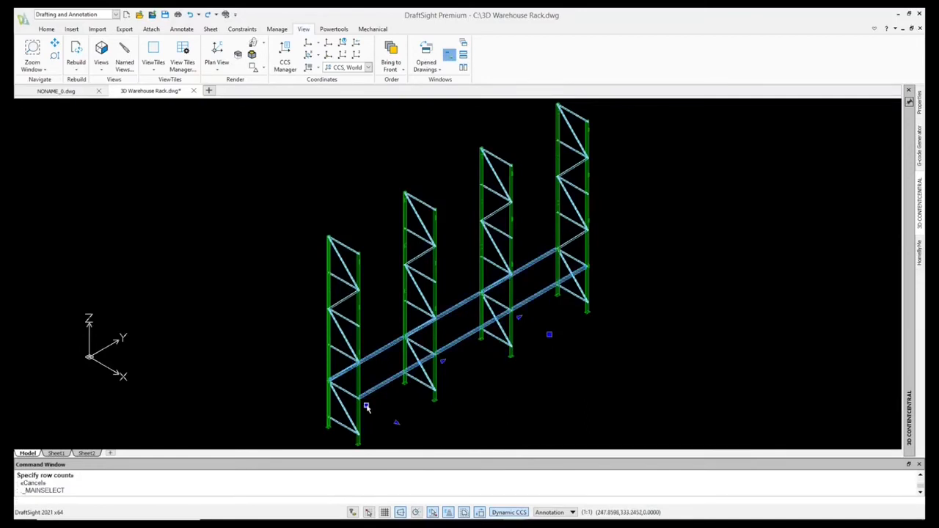
mouse_move(366, 408)
click(396, 429)
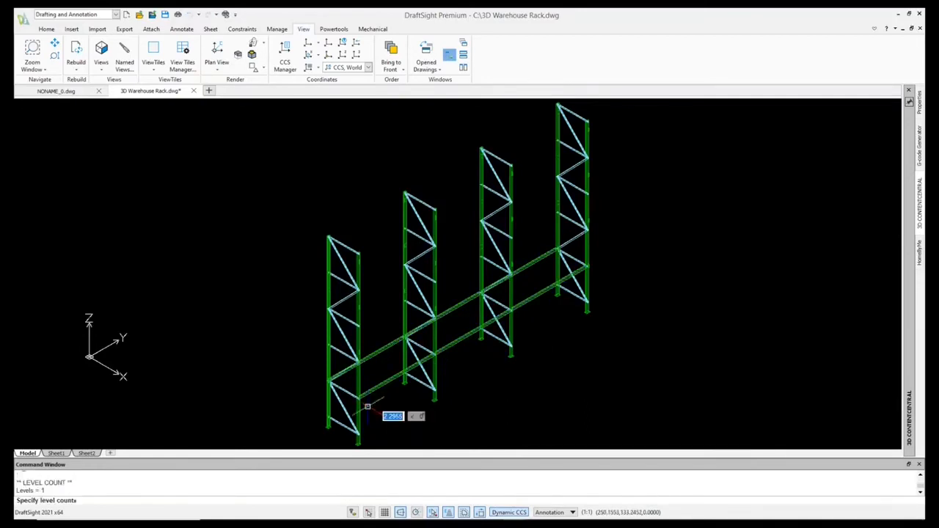
key(Return)
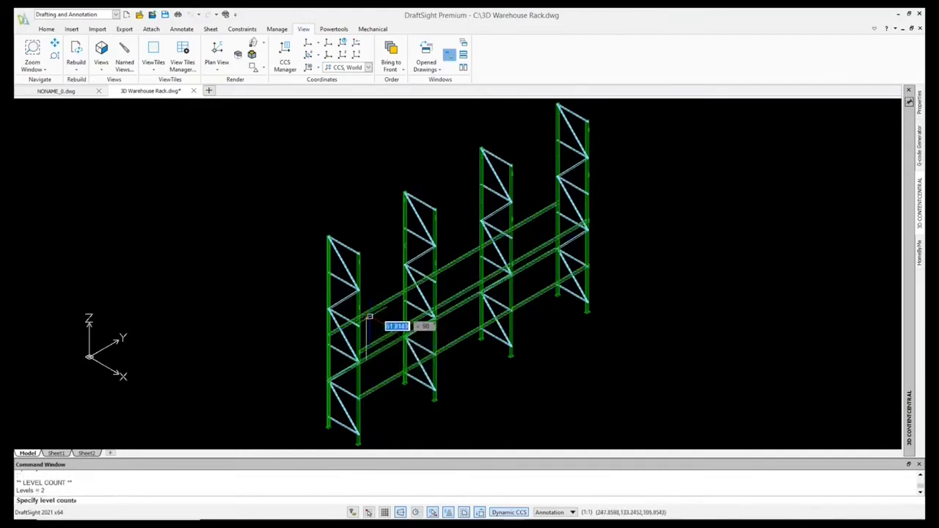
click(373, 244)
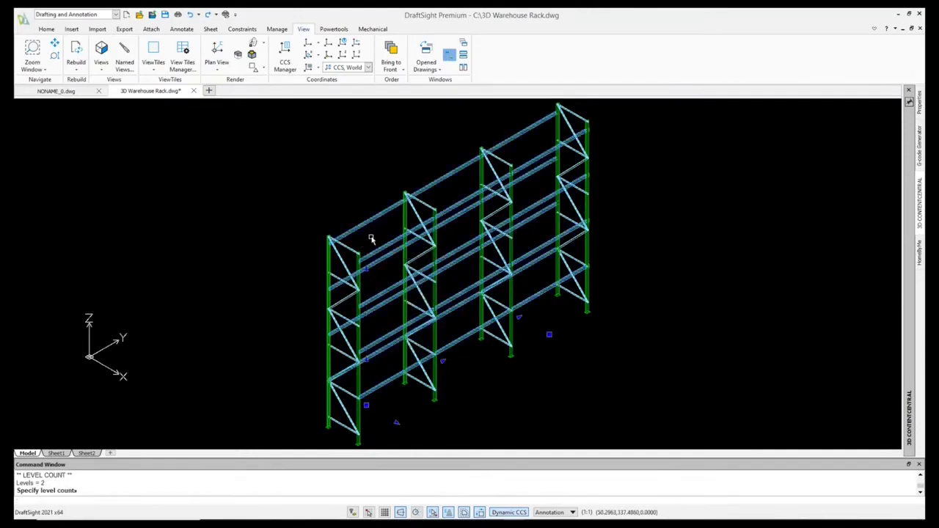
key(Escape)
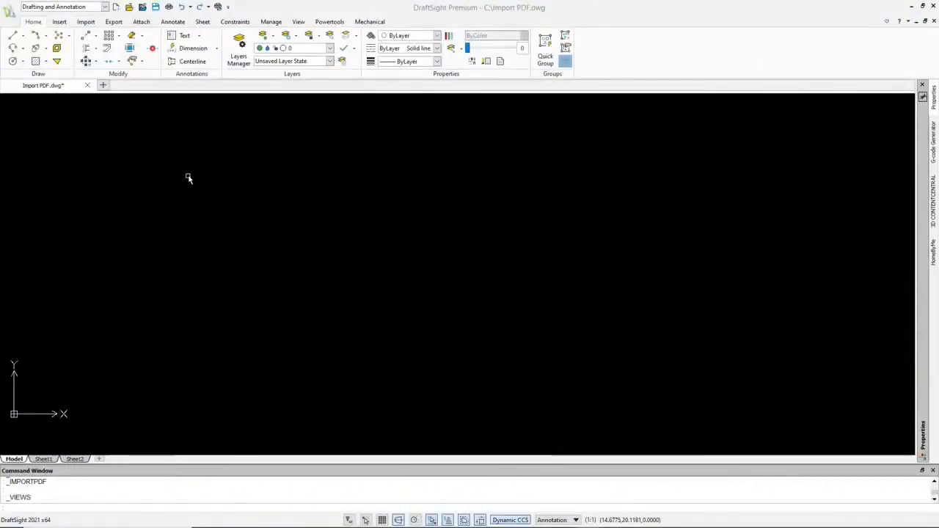
Step: Start a PDF import in Import PDF.dwg and load M100.pdf from the M-100 PDFs folder
click(88, 24)
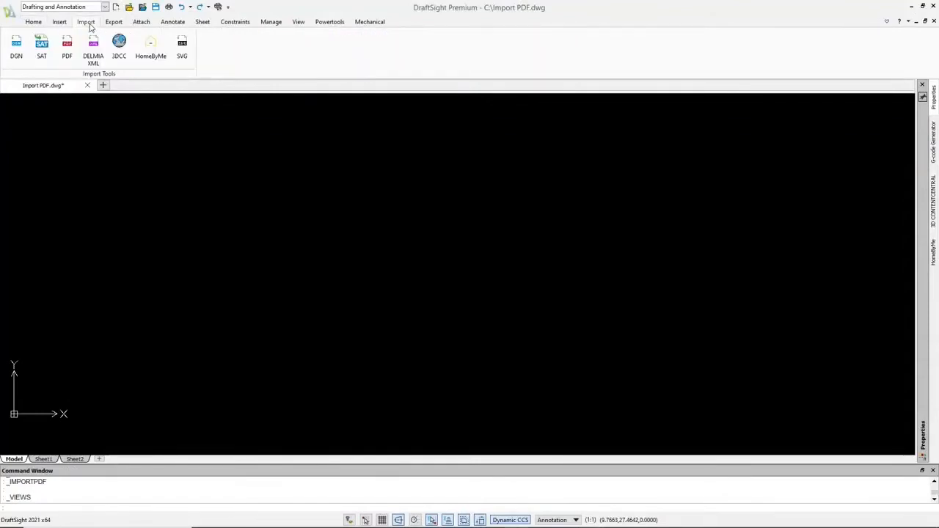
click(67, 48)
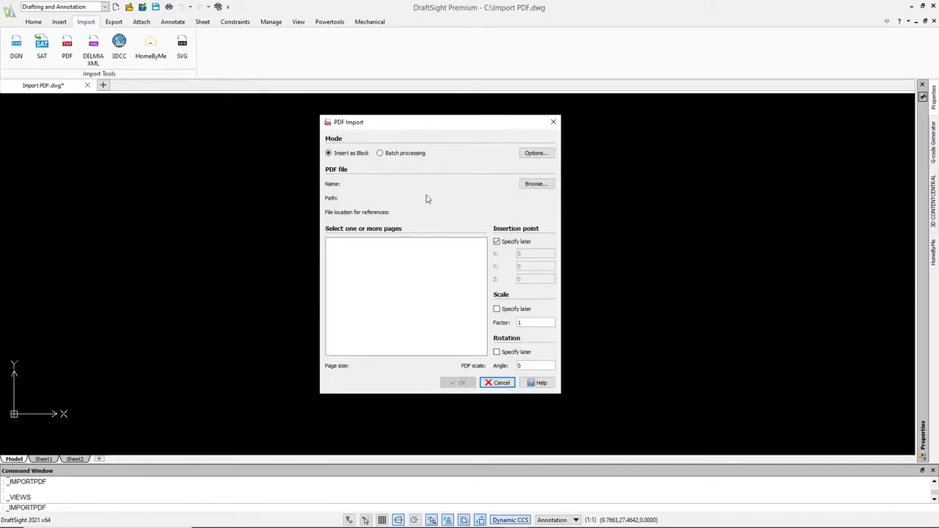
click(536, 185)
click(323, 213)
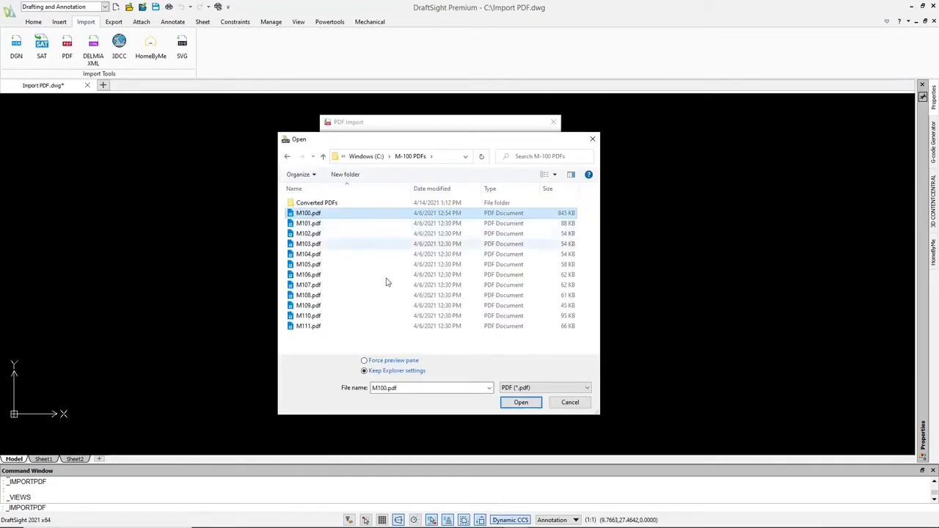
click(518, 403)
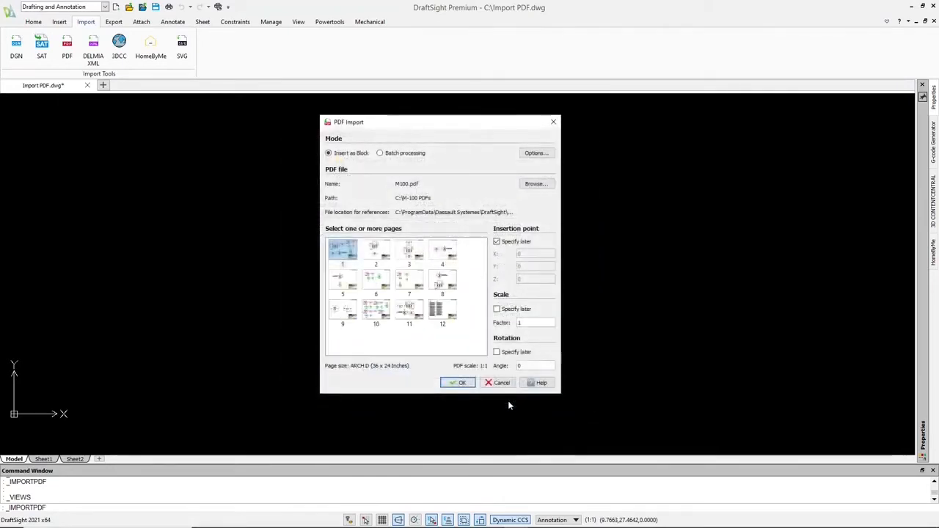
Step: Try selecting several and all pages, and finally choose only pages 1 and 2 for import, previewing page 2
shift+click(451, 254)
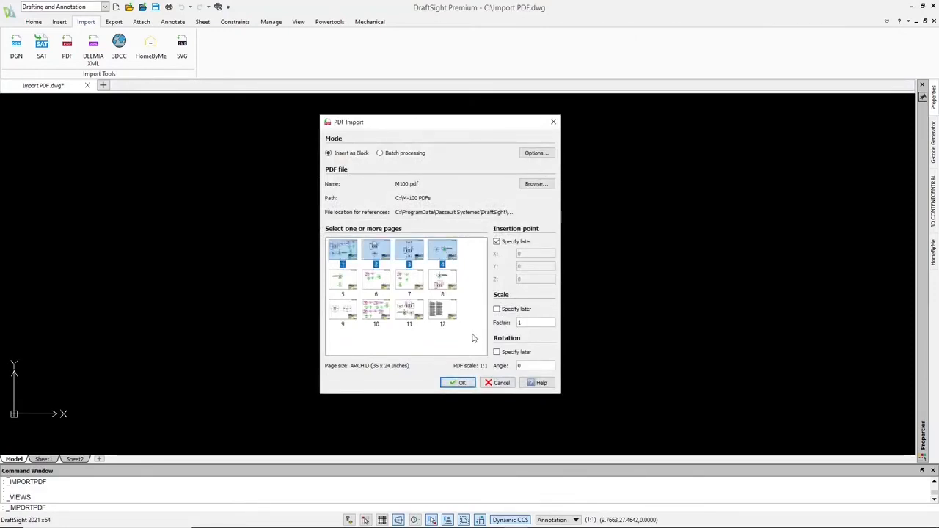
drag(473, 338, 352, 254)
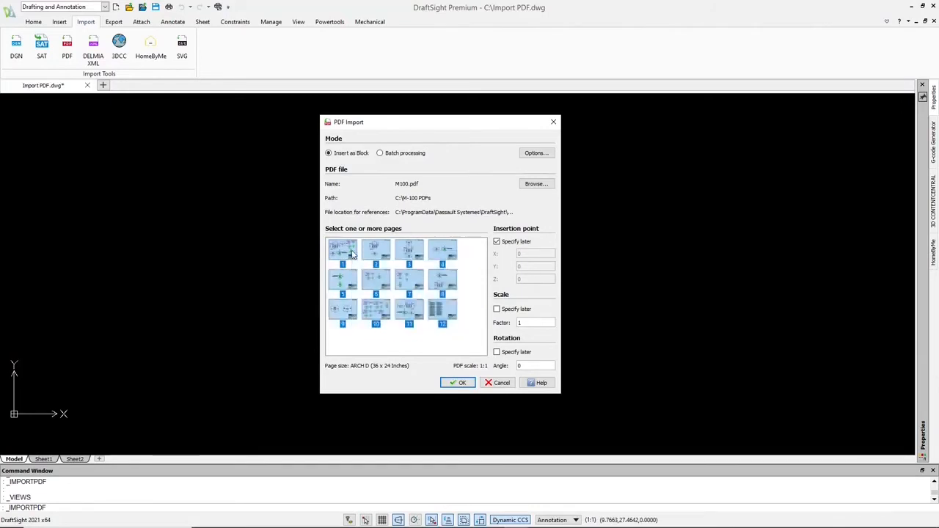
click(353, 253)
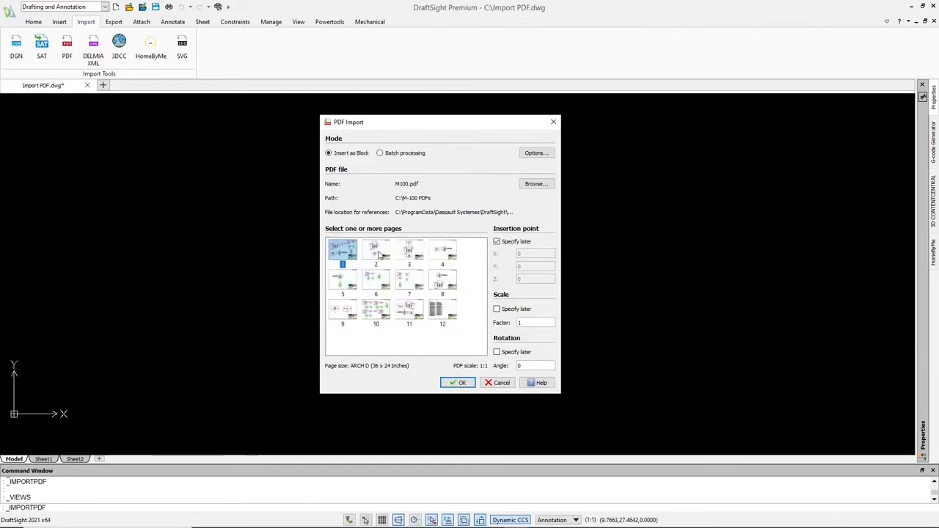
ctrl+click(379, 255)
mouse_move(383, 253)
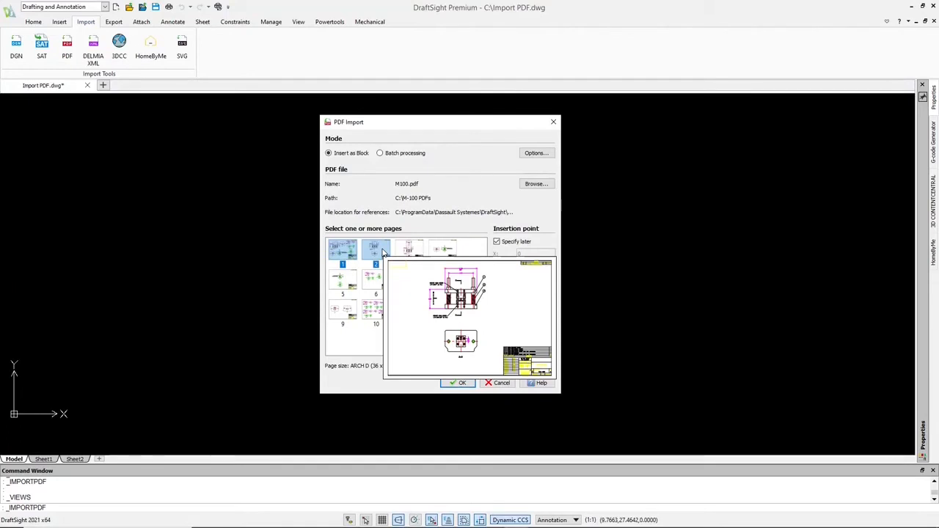
Step: Turn on Intelligent Recognition and Maintain LineWeight in the PDF import options, and set layer handling to Create entity layers
click(527, 154)
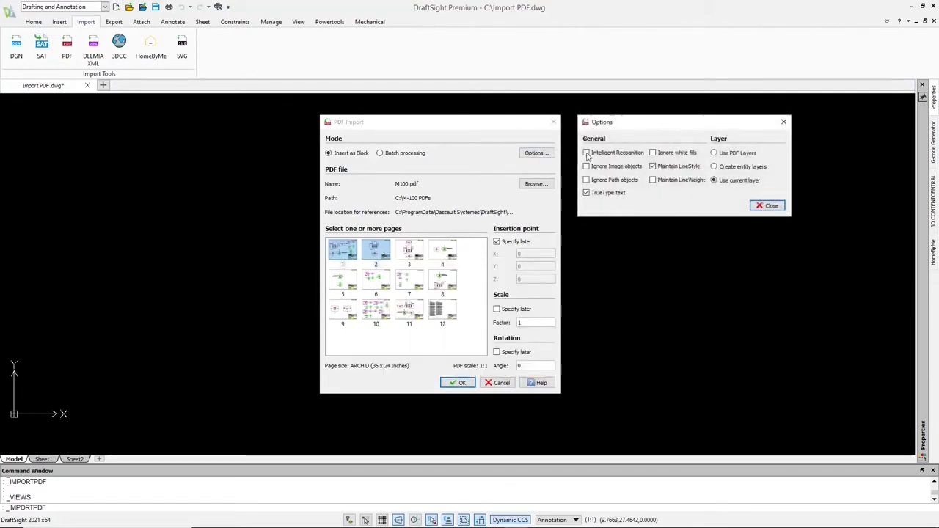
click(587, 152)
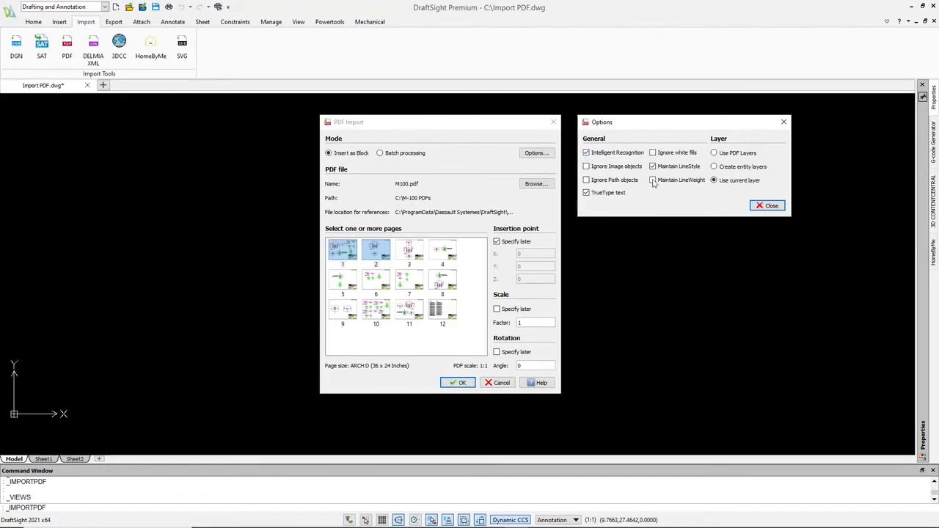
click(653, 181)
click(715, 167)
click(767, 206)
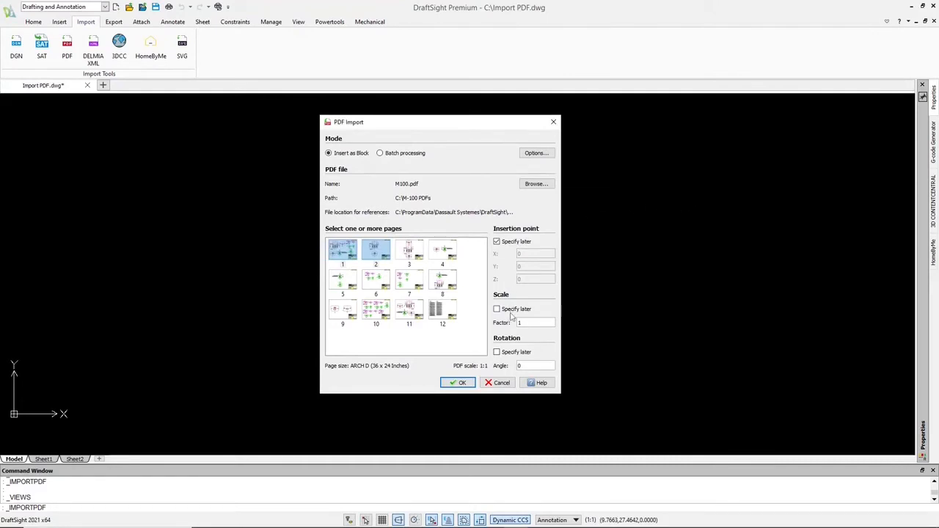
Step: Import the selected PDF pages as blocks, placing page 1 at the origin and page 2 beside it
click(464, 383)
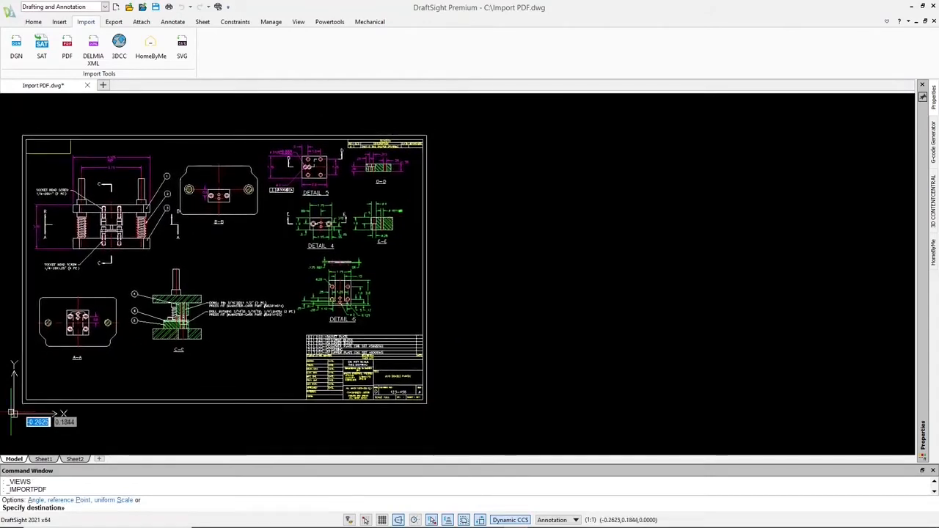
click(15, 415)
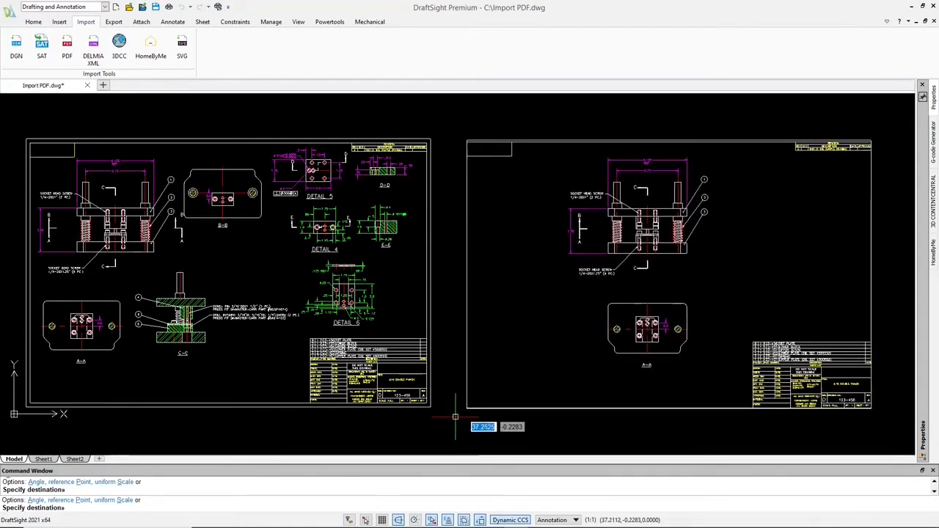
key(Escape)
Step: Explode the imported page 2 block and select the top edge line of the plate in view A-A as a separate entity
click(499, 190)
text(EXPLO)
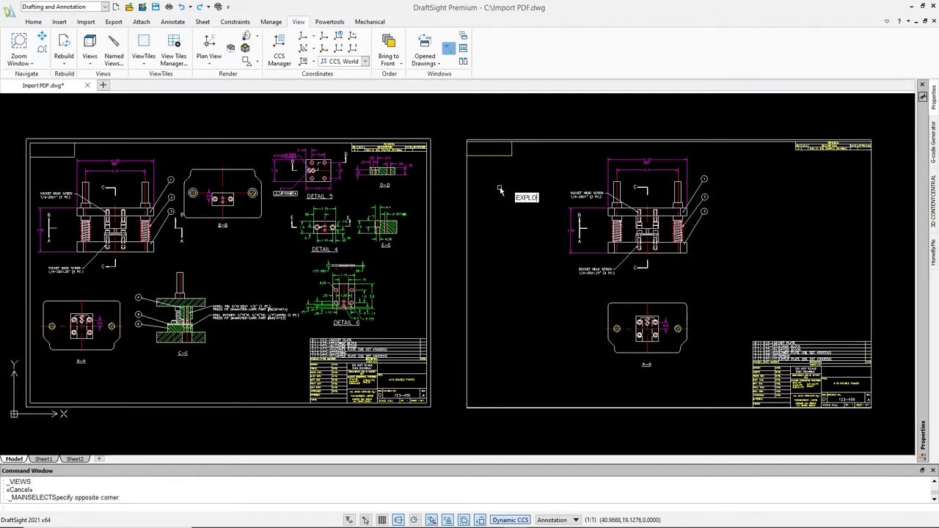
text(DE)
key(Return)
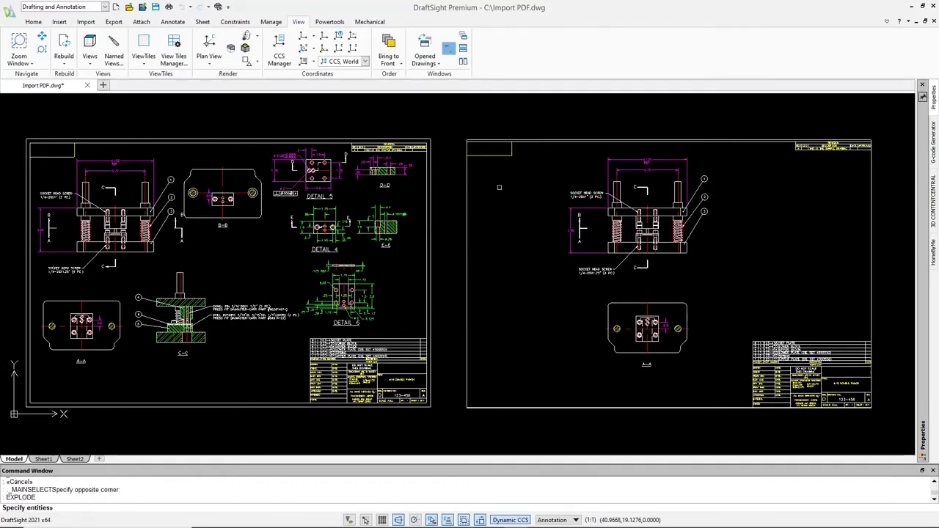
click(499, 184)
key(Escape)
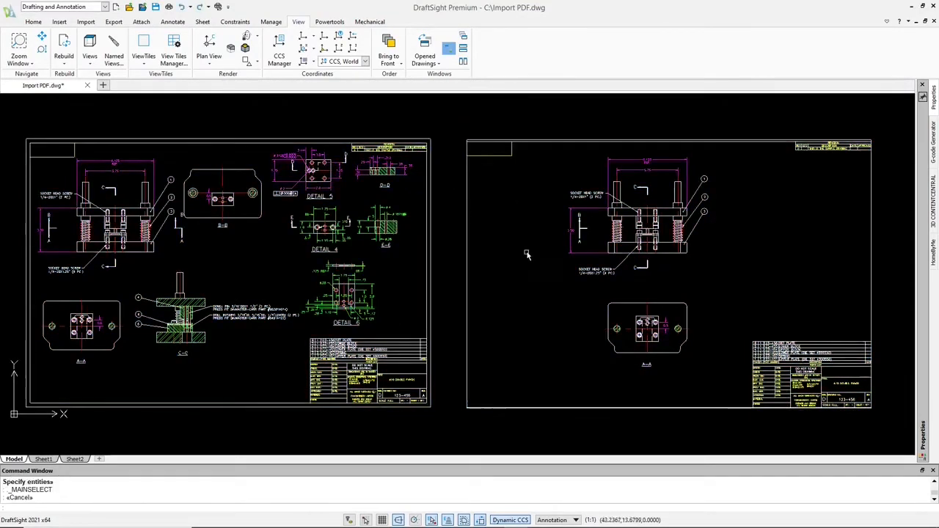
click(637, 303)
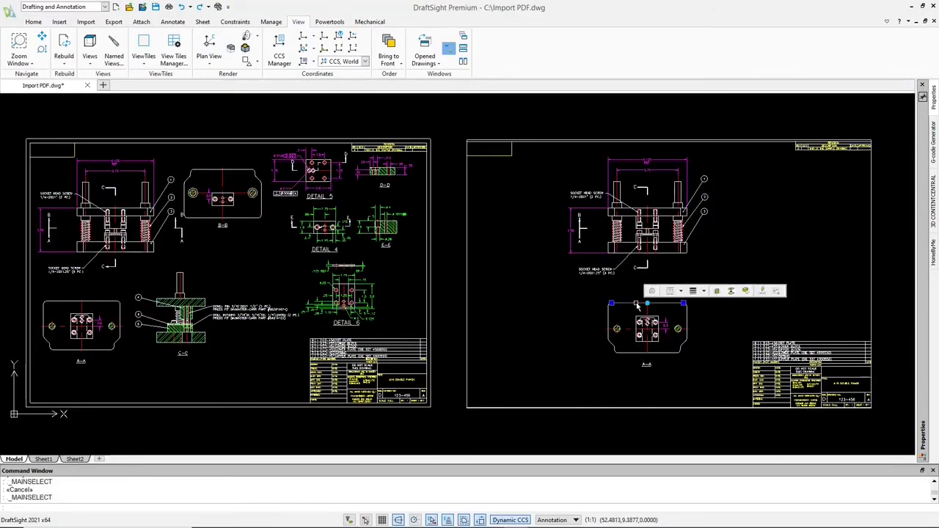
key(Escape)
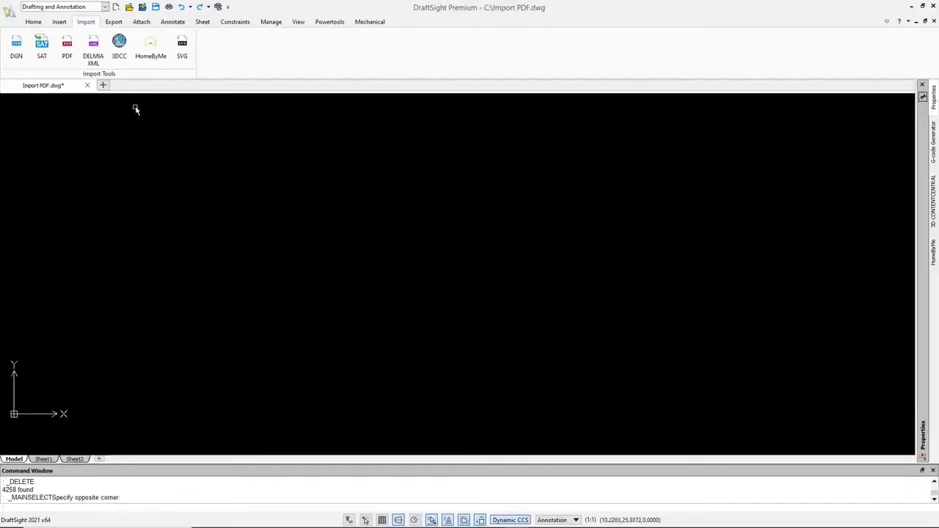
Step: Set up a batch PDF import with the M-100 PDFs folder as source, including every file except M100.pdf
click(71, 49)
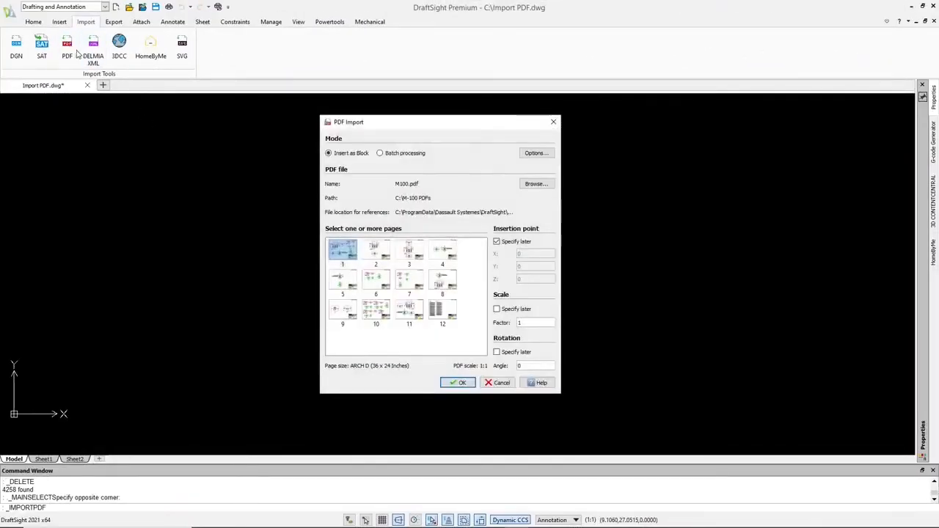
click(381, 153)
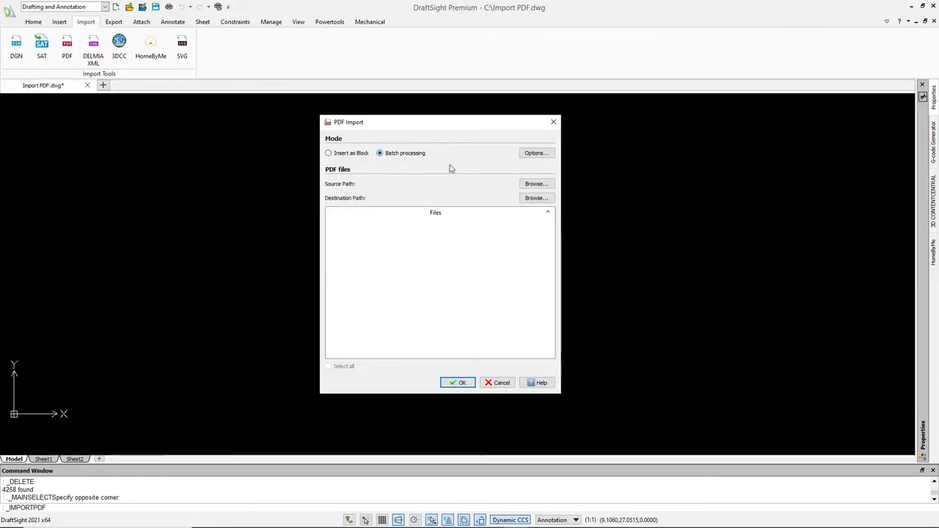
click(531, 184)
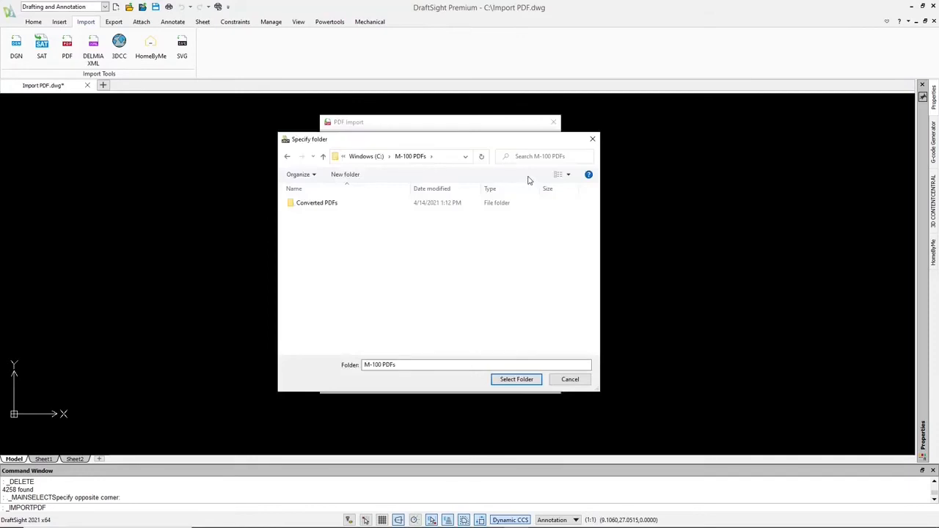
click(518, 381)
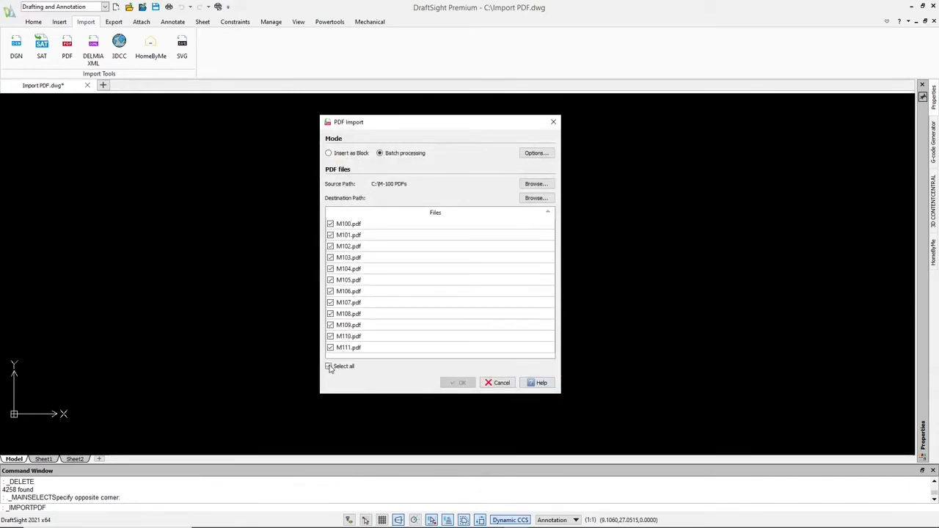
click(331, 225)
Step: Set the batch import's destination to the Converted PDFs folder and run the conversion
click(535, 199)
double_click(329, 205)
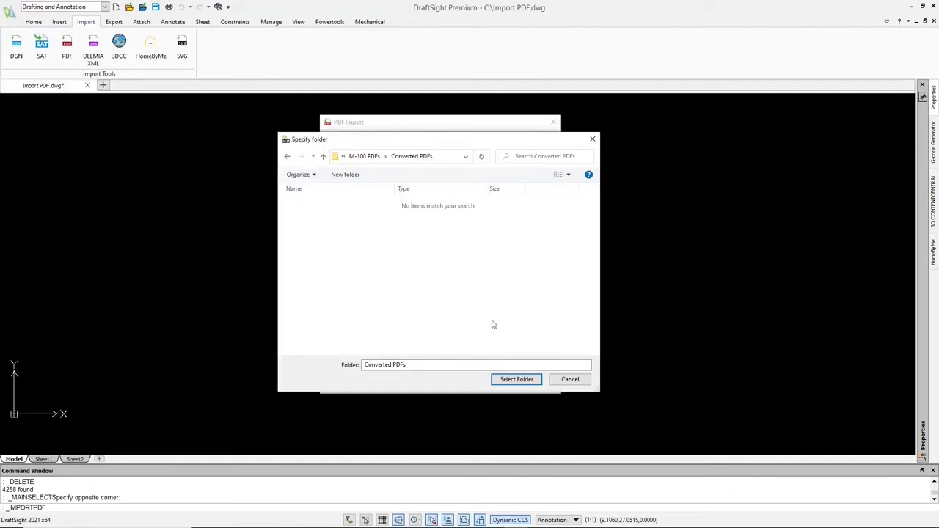
click(514, 381)
click(460, 382)
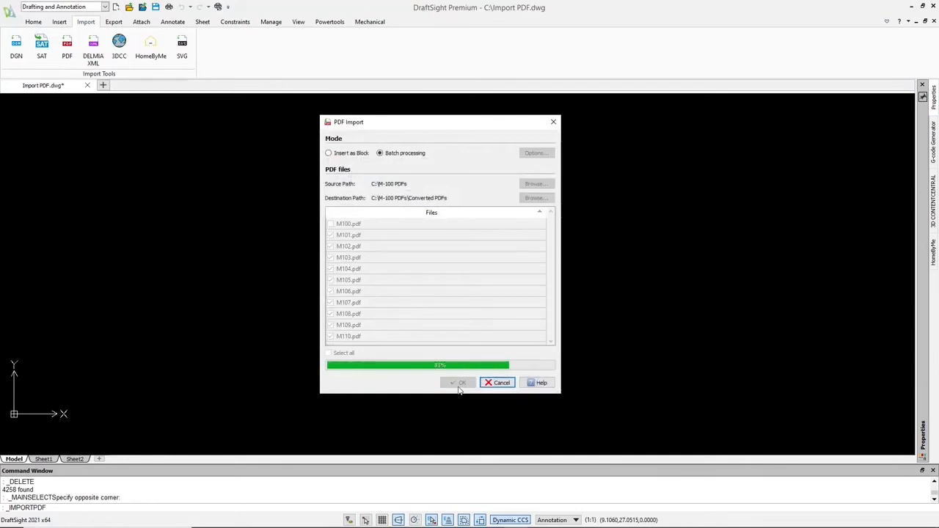
click(444, 283)
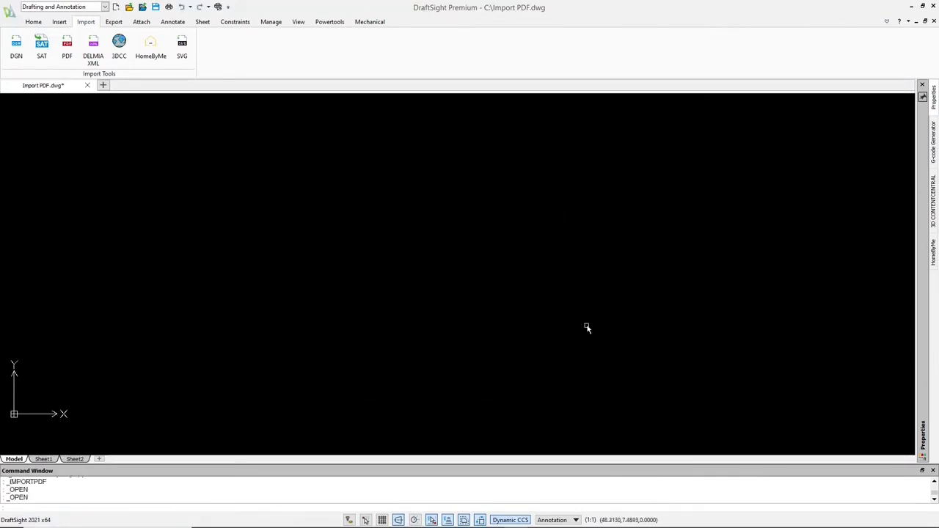
Step: Open the converted drawing M110_1_210414135500.dxf from the Converted PDFs folder
click(151, 45)
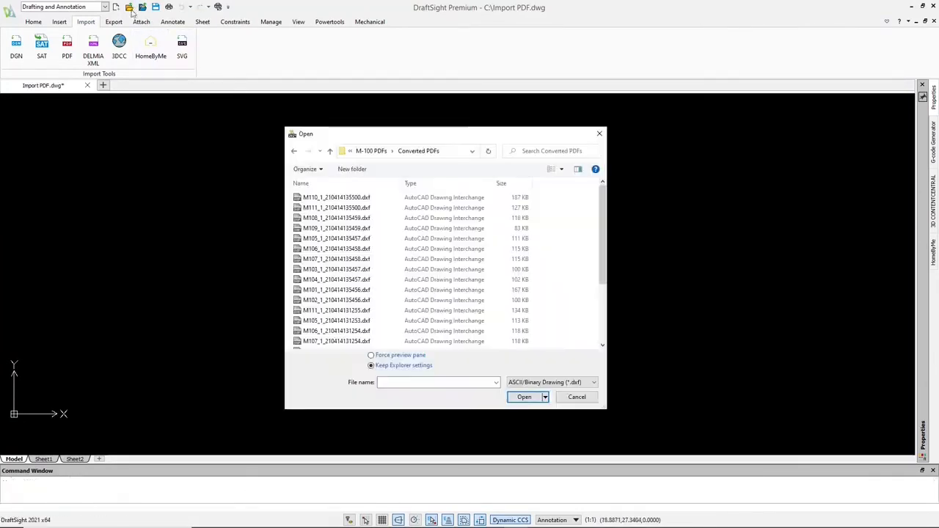
click(341, 198)
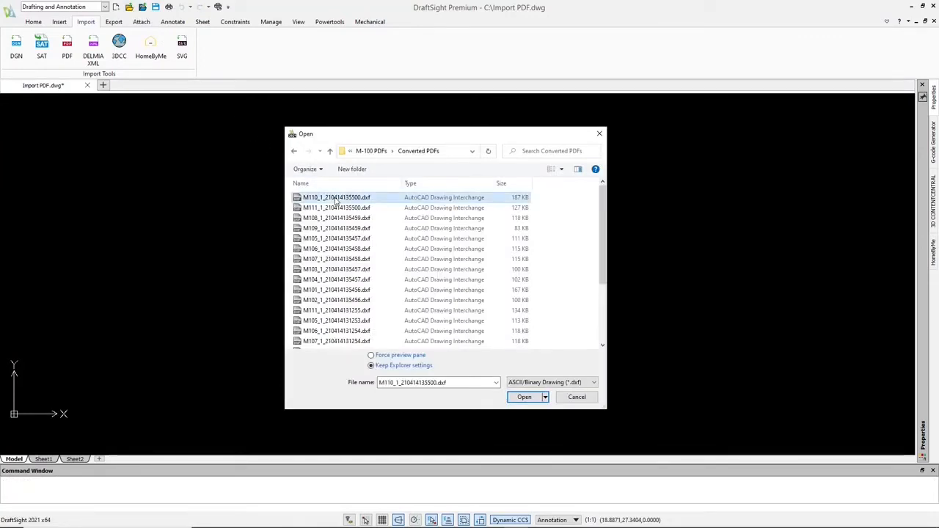
click(523, 397)
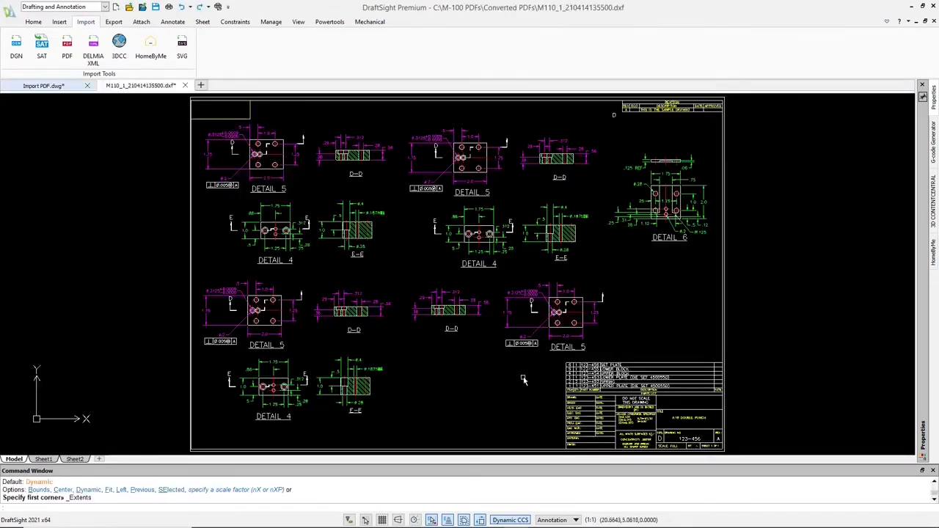
click(524, 379)
click(492, 282)
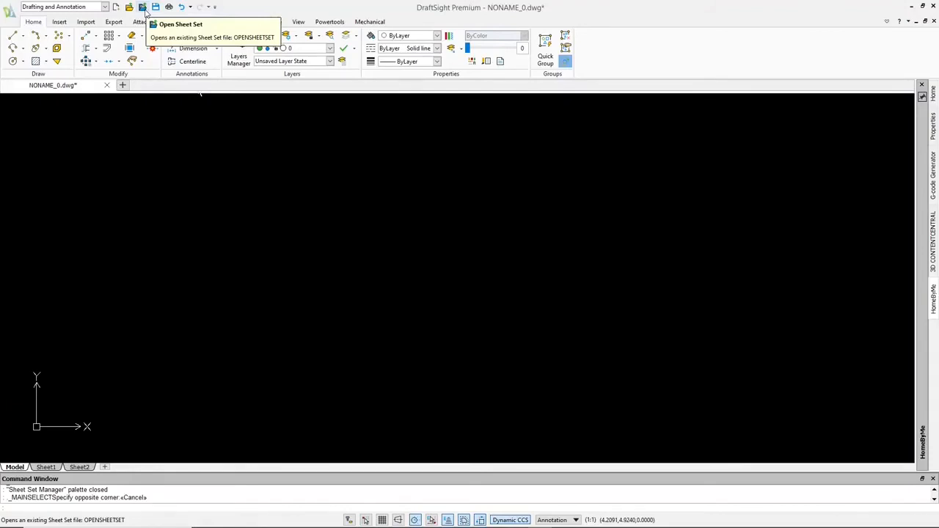
Step: Open the drawing sheet set DraftSight SSM.dst from the Sheet Set Project folder
click(144, 8)
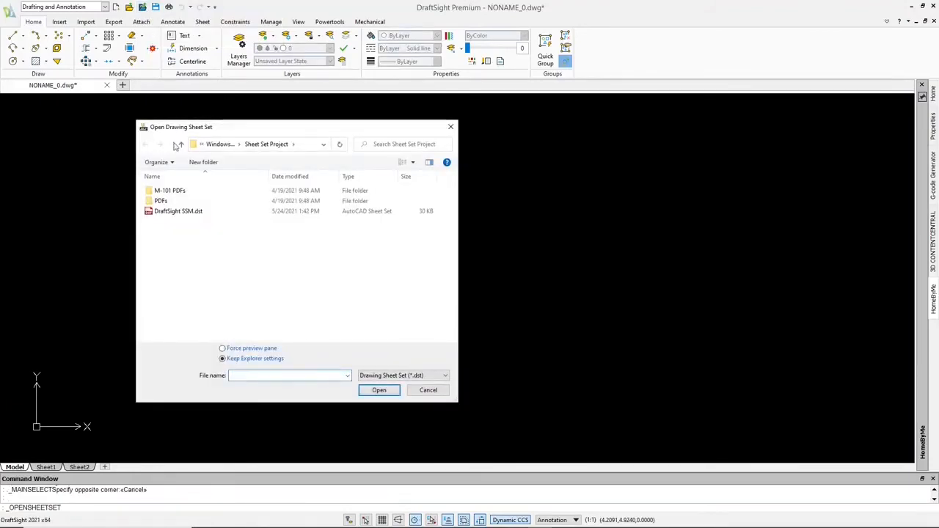
click(180, 212)
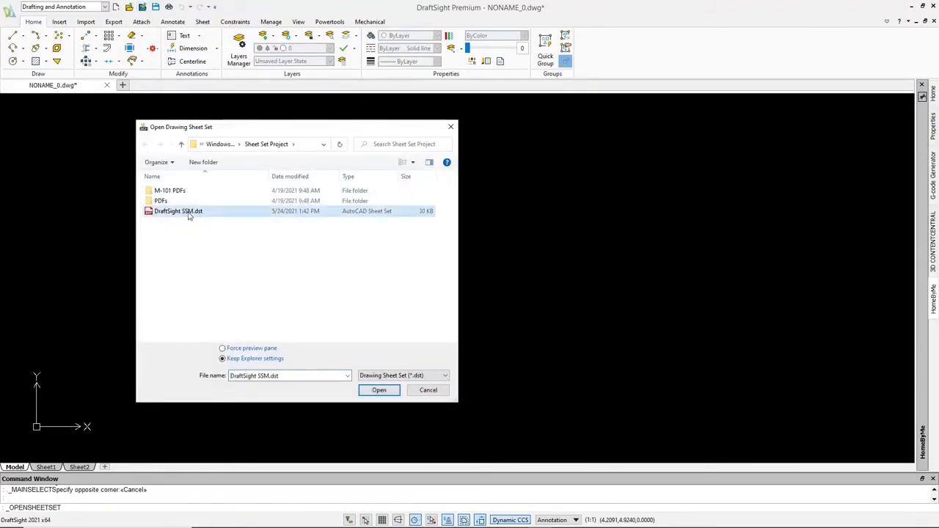
click(379, 390)
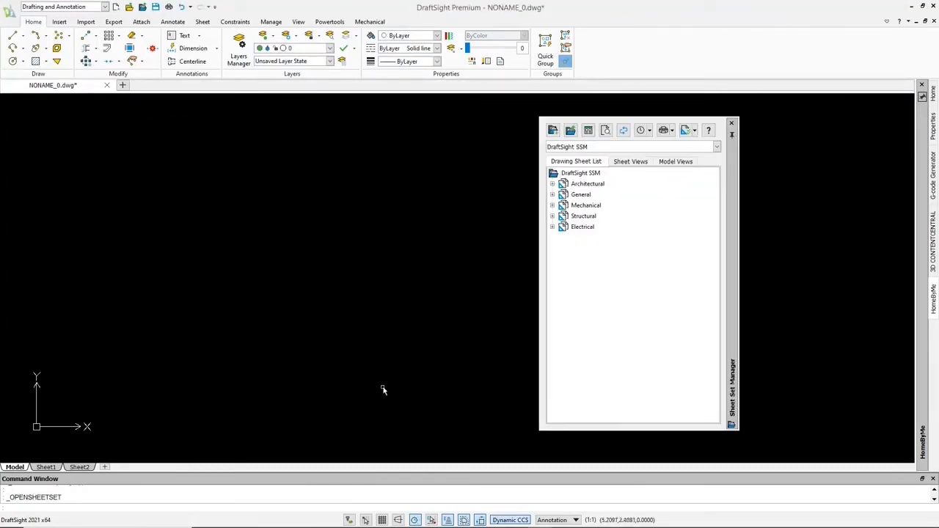
Step: Expand every subset of the DraftSight SSM sheet set and open sheet A103 from the Architectural subset
click(552, 184)
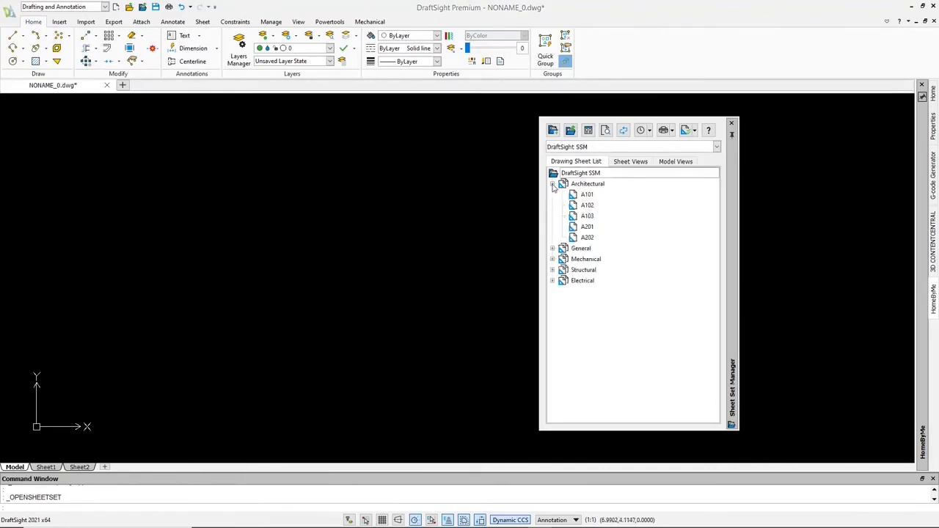
right_click(577, 175)
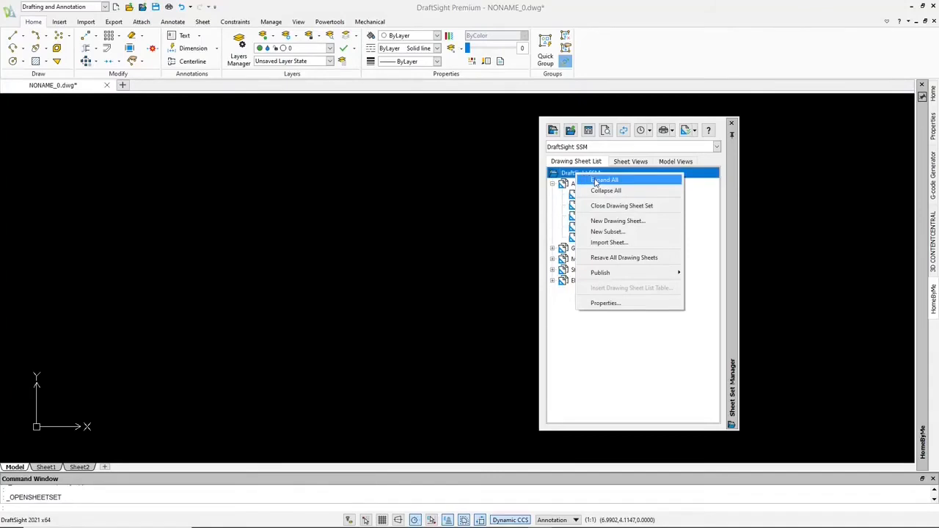
click(596, 180)
double_click(590, 216)
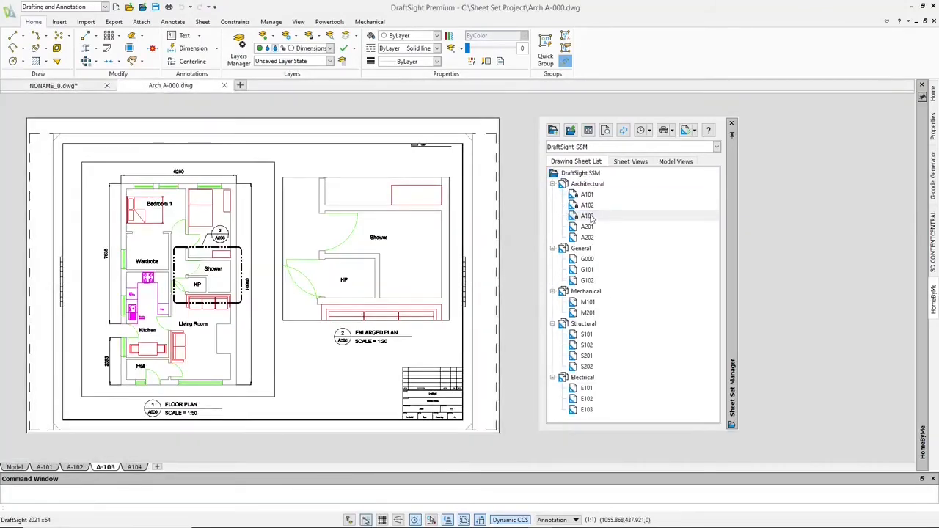
Step: Review the publishing options for the whole DraftSight SSM sheet set and for the Architectural subset
right_click(586, 175)
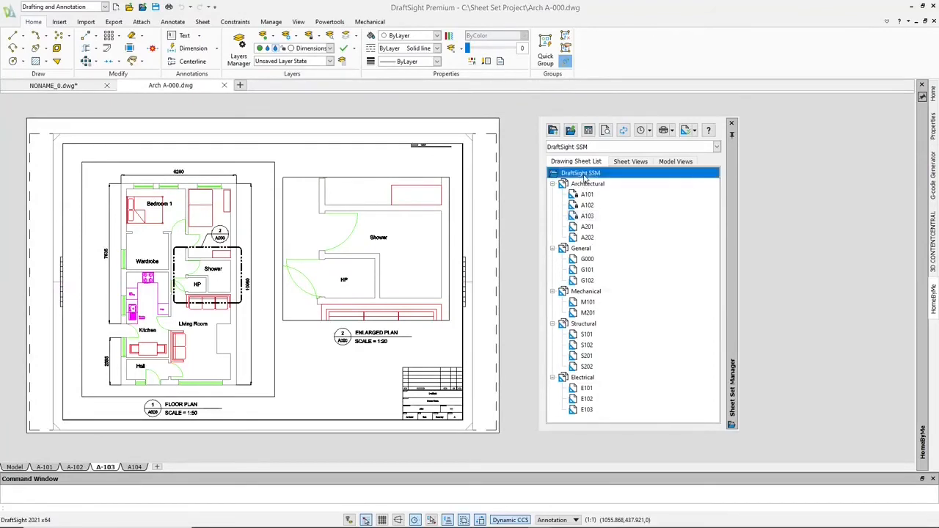
mouse_move(615, 274)
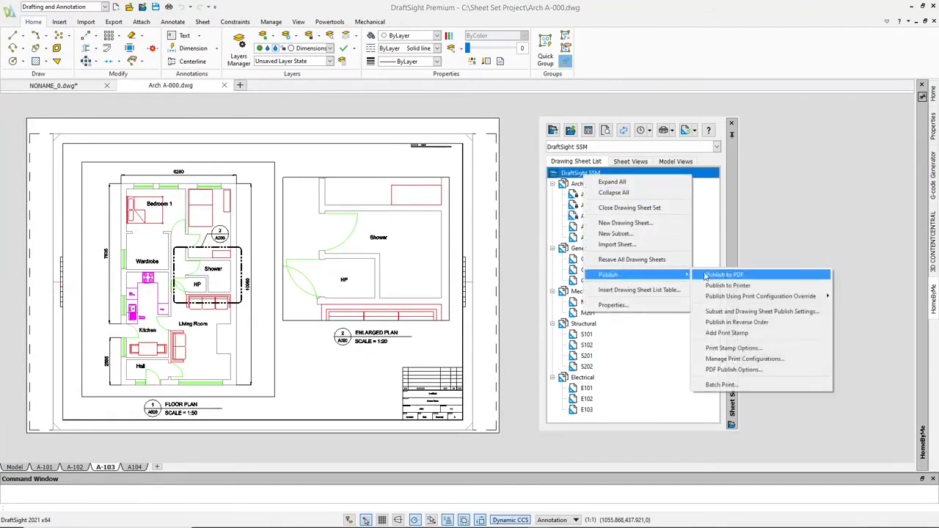
click(697, 271)
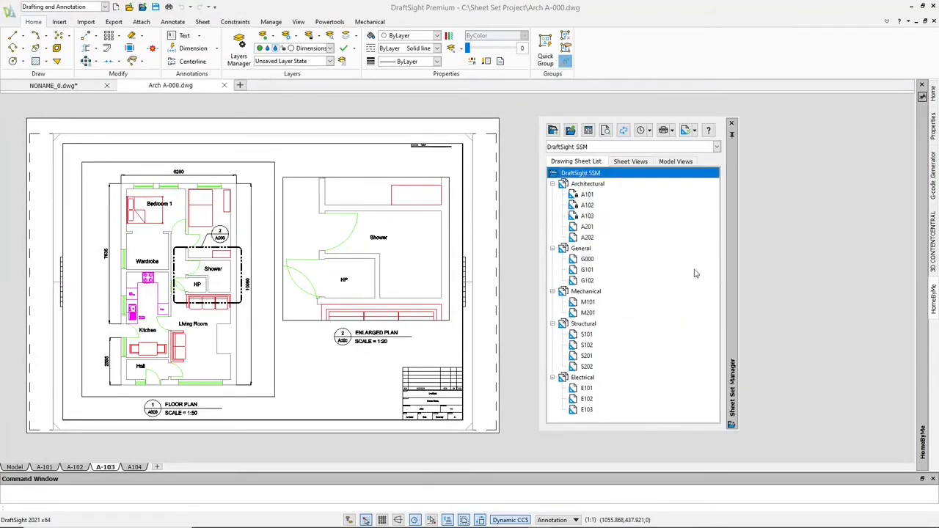
right_click(591, 185)
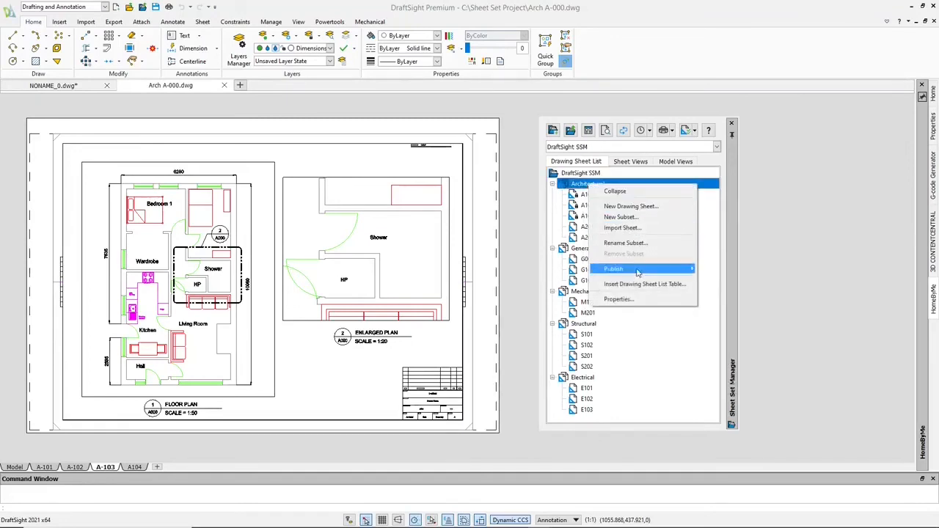
mouse_move(639, 273)
key(Escape)
key(Escape)
Step: Set the sheet set's project number to 678, project name to DraftSight, Custom Sheet Set Property to abc and Custom Sheet Property to 123
right_click(583, 174)
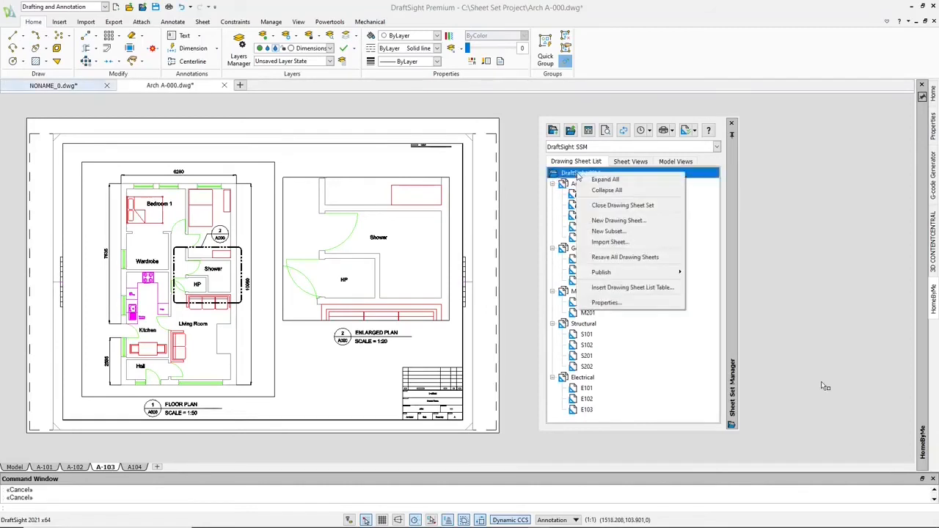
click(620, 303)
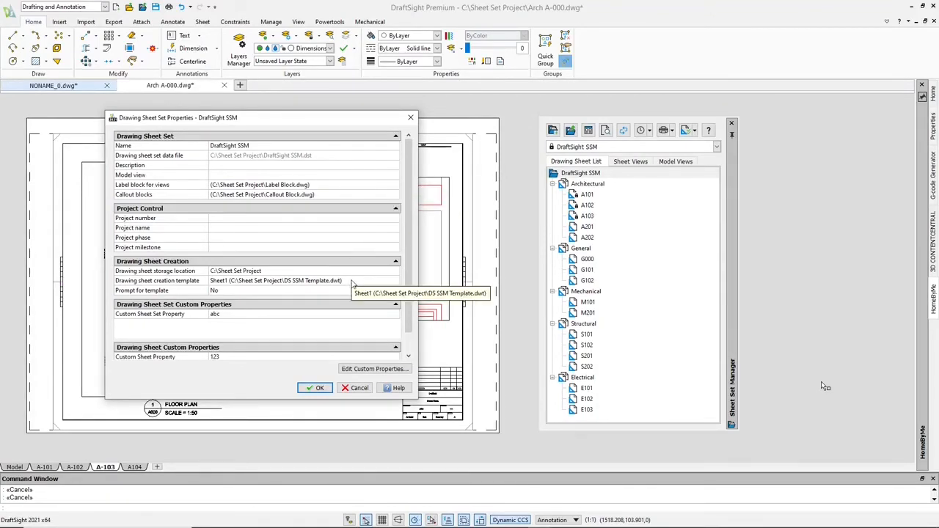
click(257, 219)
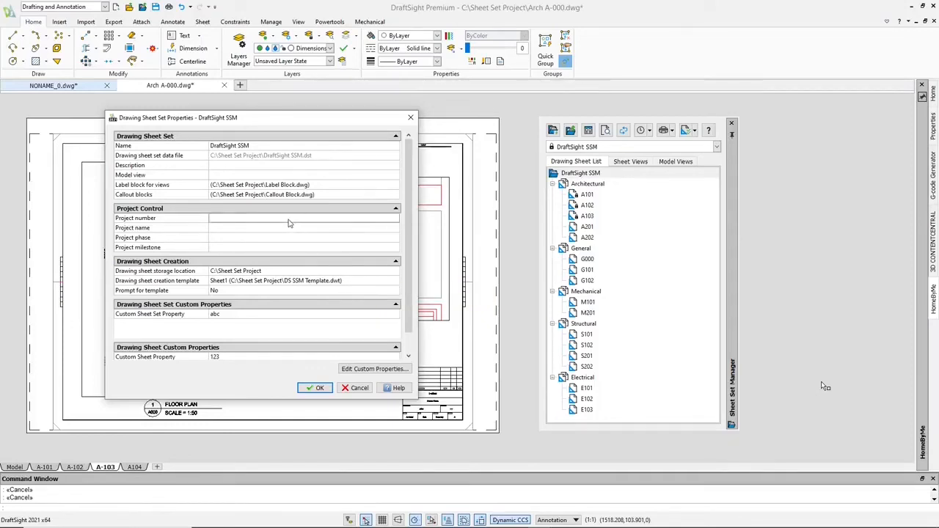
text(678)
click(256, 228)
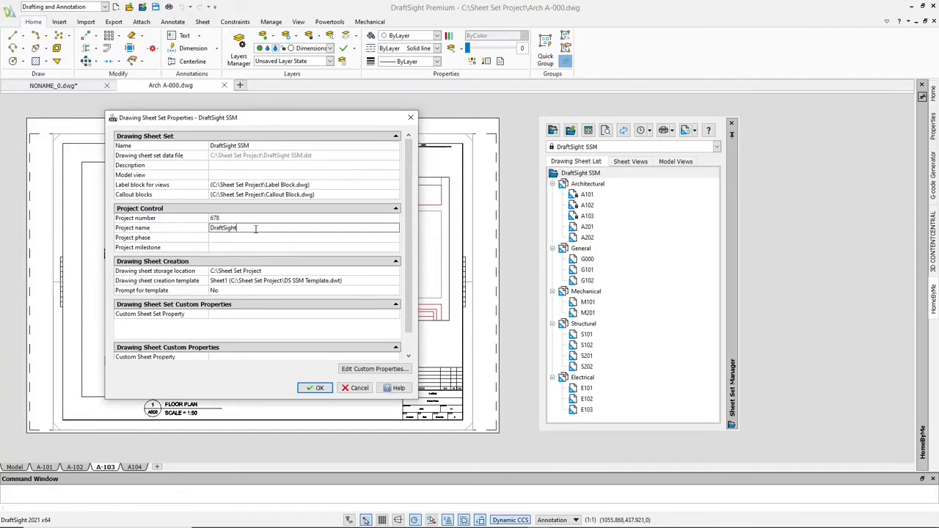
click(246, 315)
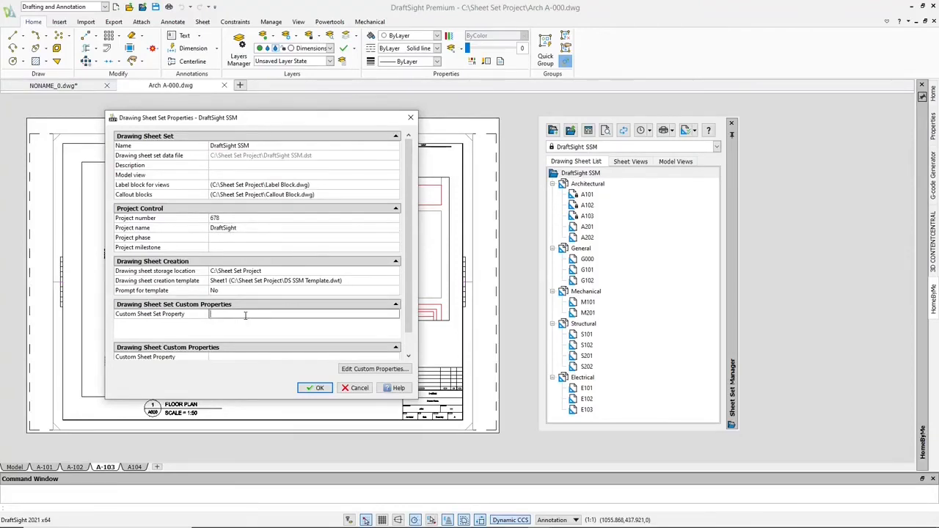
click(234, 357)
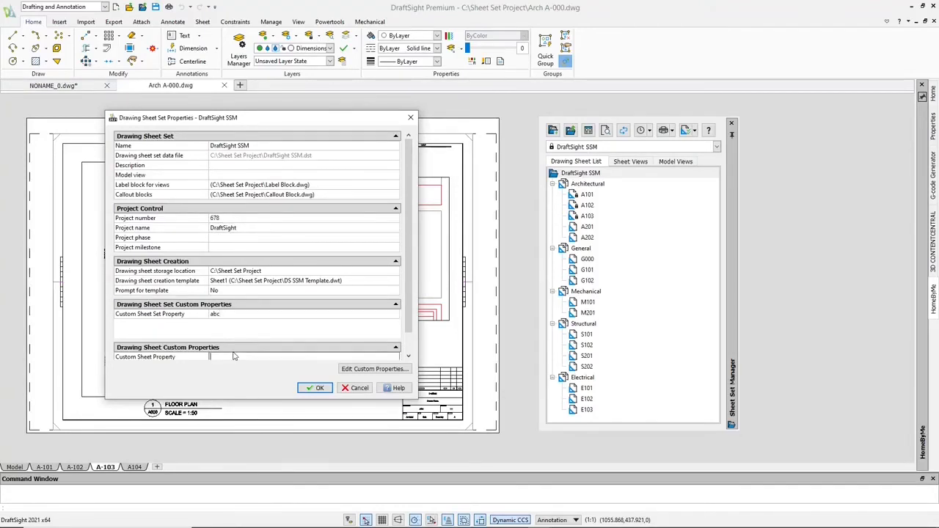
click(314, 387)
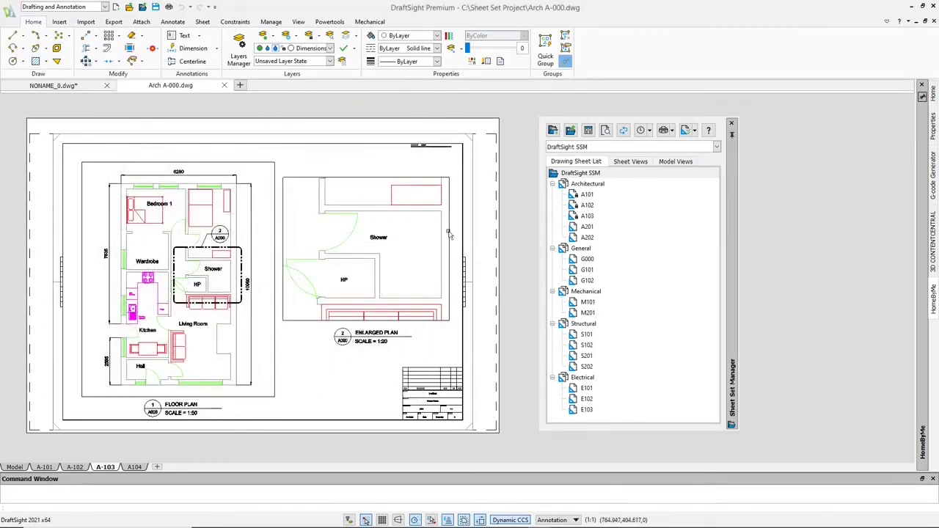
Step: Set sheet A103's revision number to B and its Custom Sheet Property to 987
right_click(596, 215)
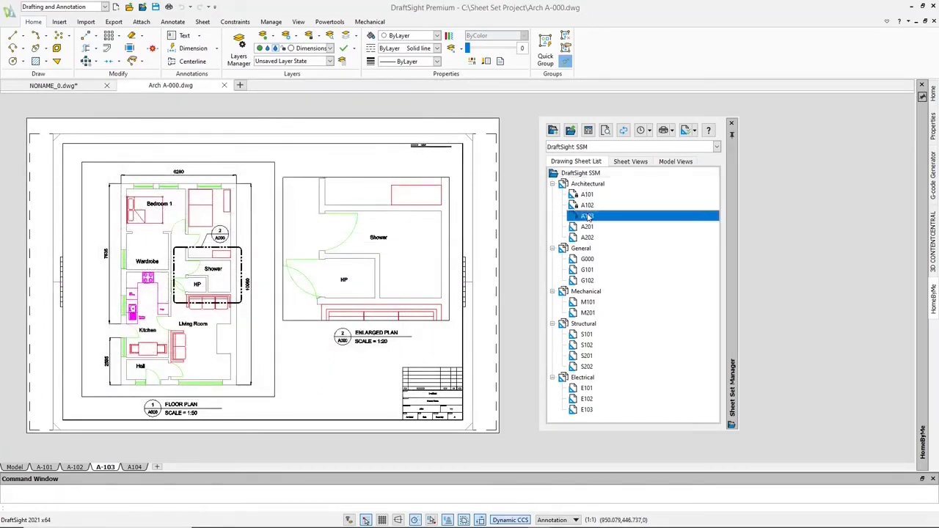
click(620, 329)
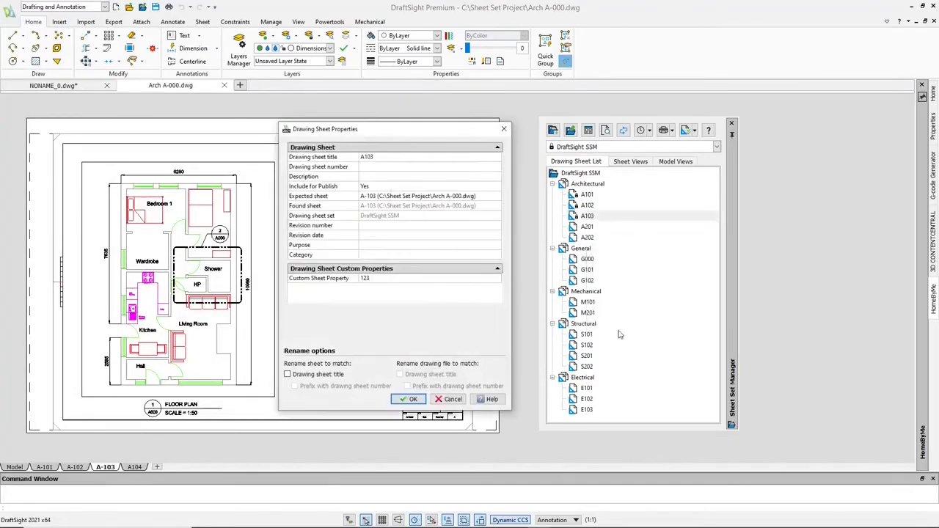
click(415, 227)
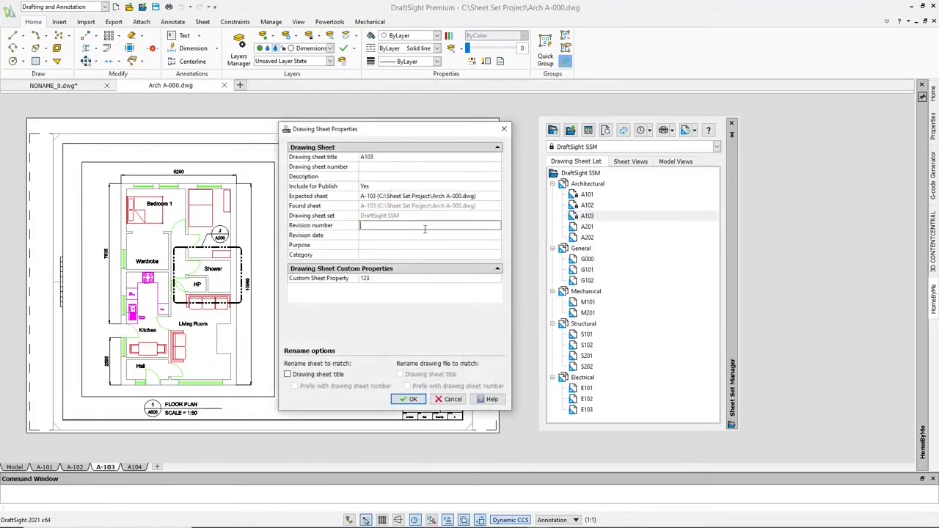
click(407, 279)
text(987)
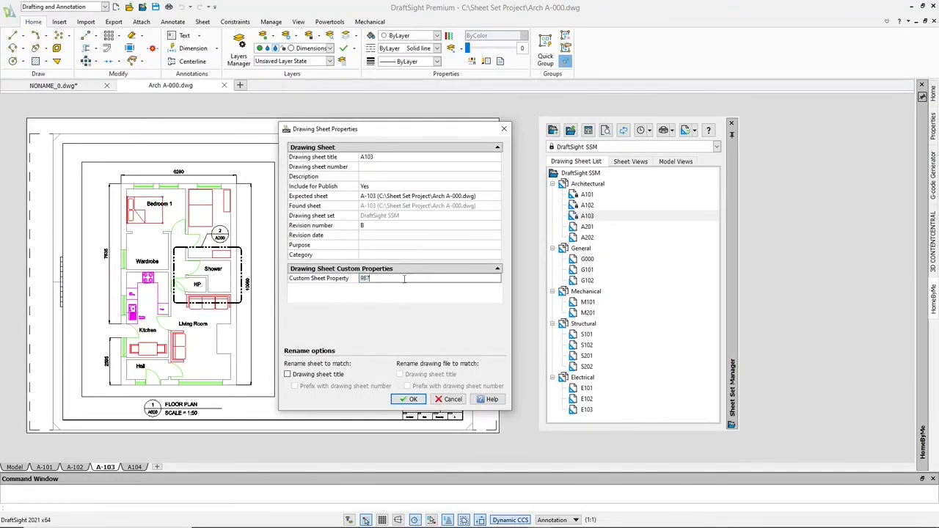
click(408, 399)
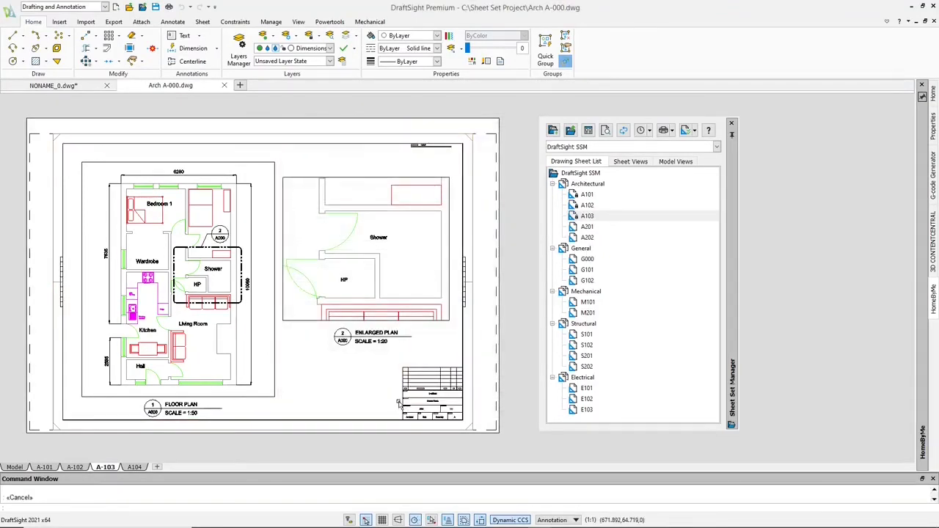
Step: Insert a drawing sheet list table for the Architectural subset on sheet A103, with Custom Sheet Property and Drawing Sheet Title columns
click(268, 309)
click(433, 411)
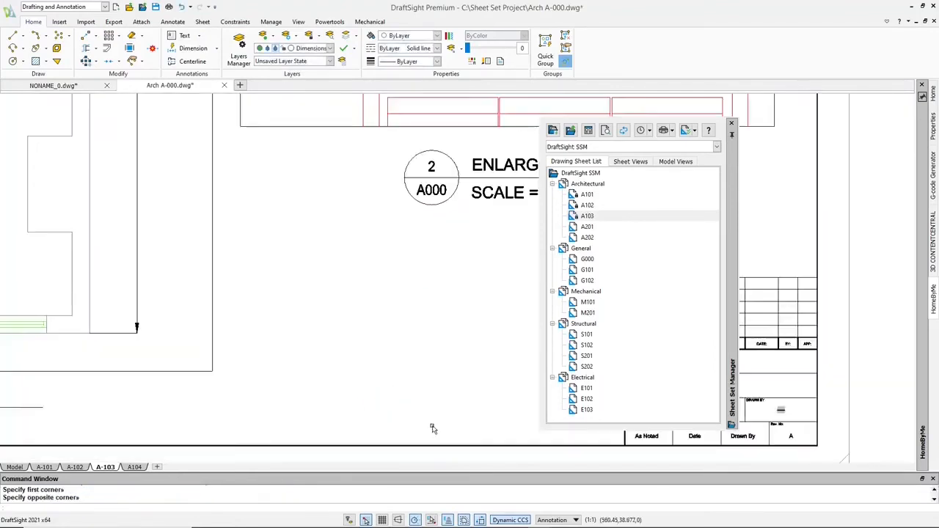
right_click(595, 183)
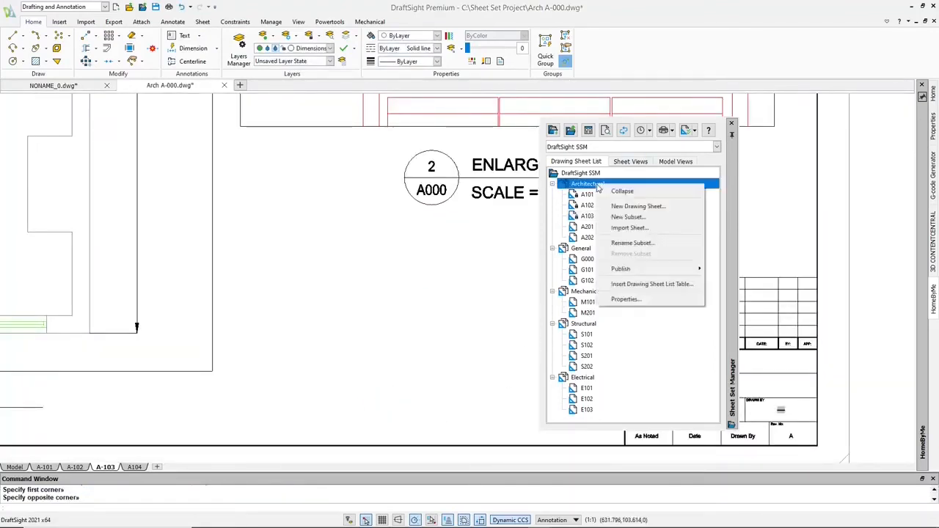
click(647, 285)
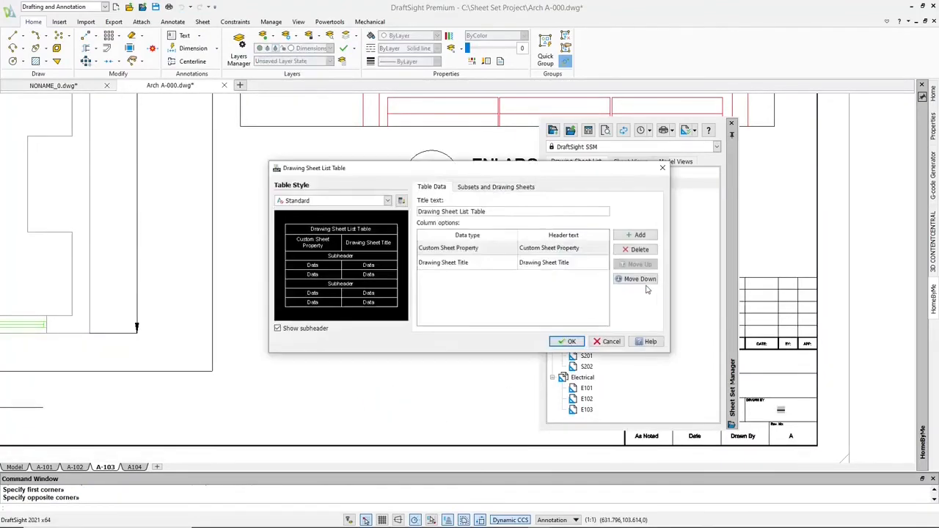
click(493, 252)
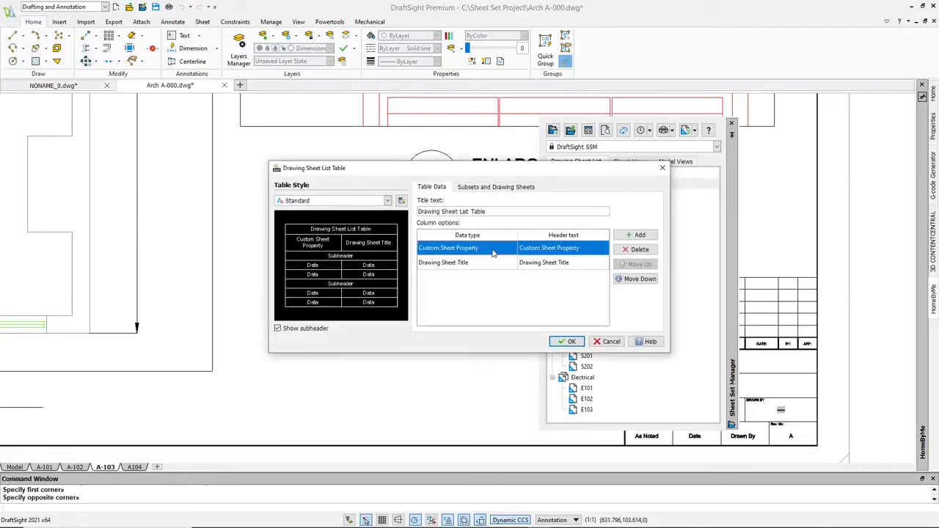
click(493, 251)
click(562, 342)
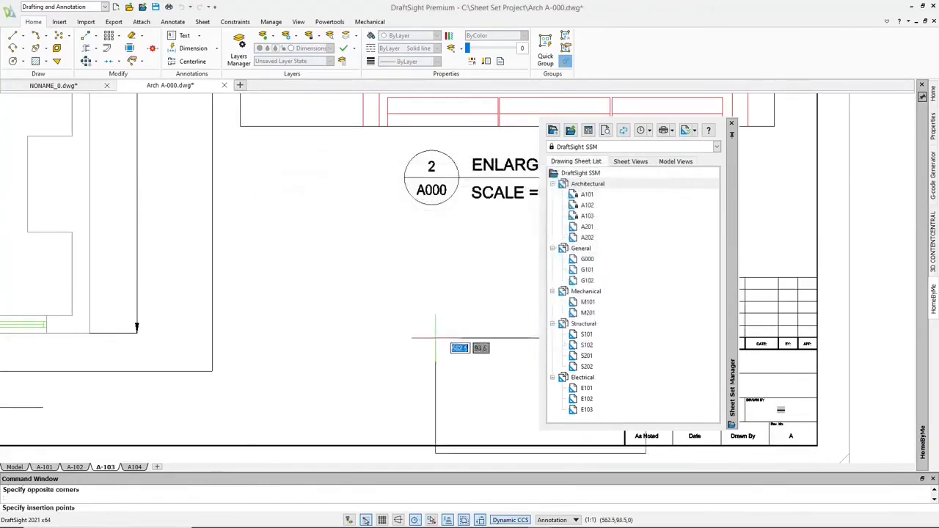
Step: Review the custom drawing properties of VLisp.dwg using the DWGPROPS command, and close the properties
key(Escape)
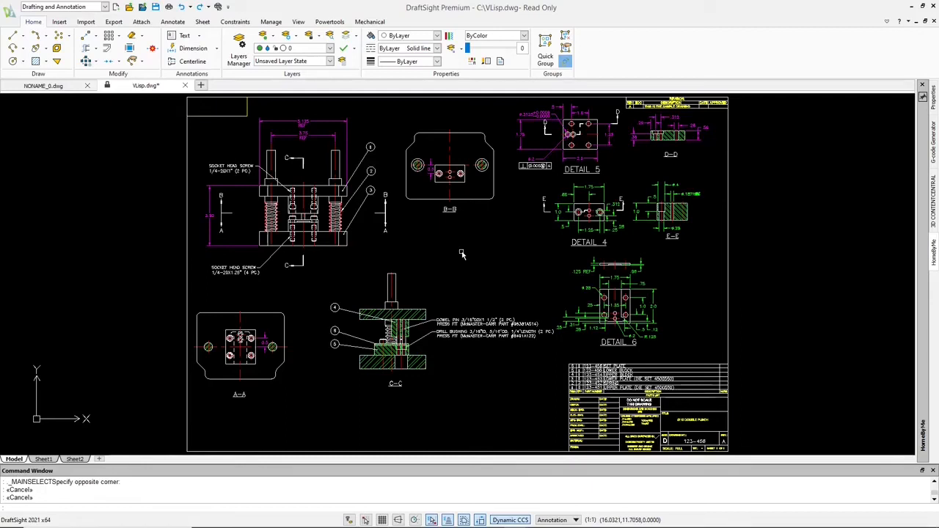
text(DWG)
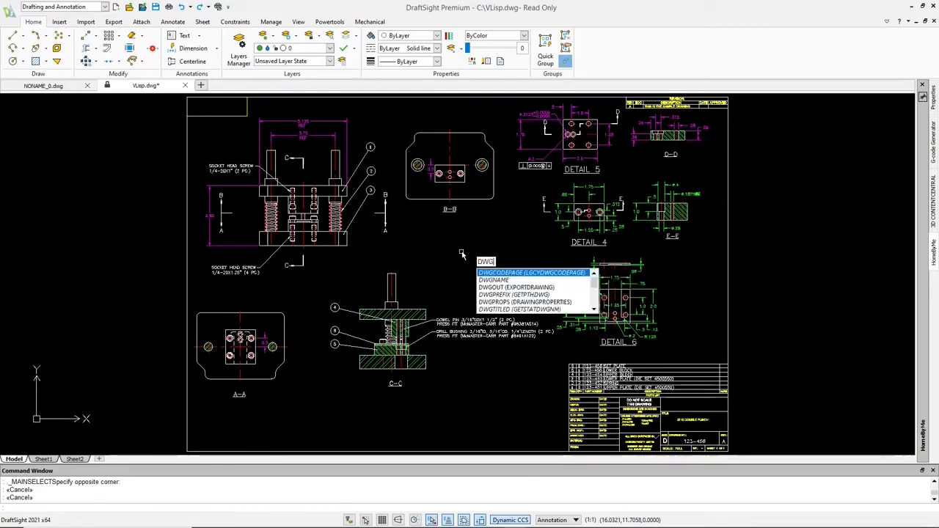
text(PROPS)
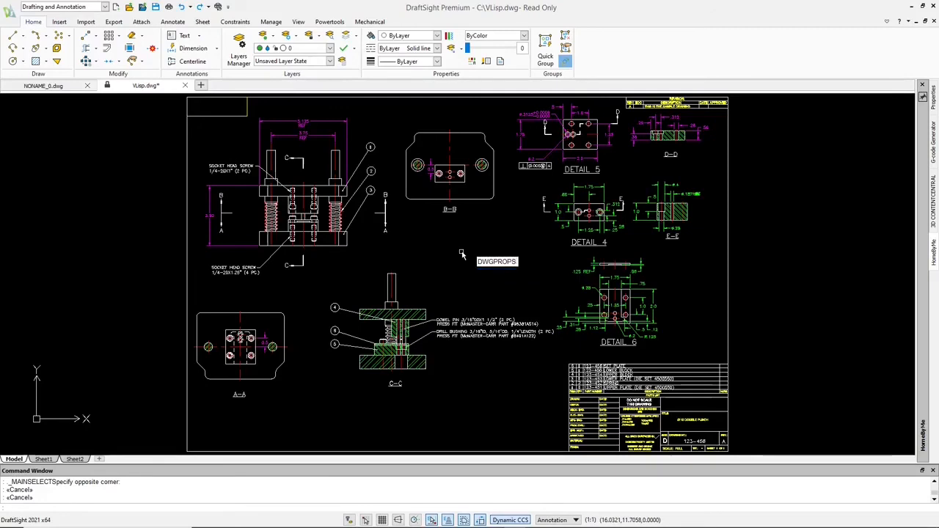
key(Return)
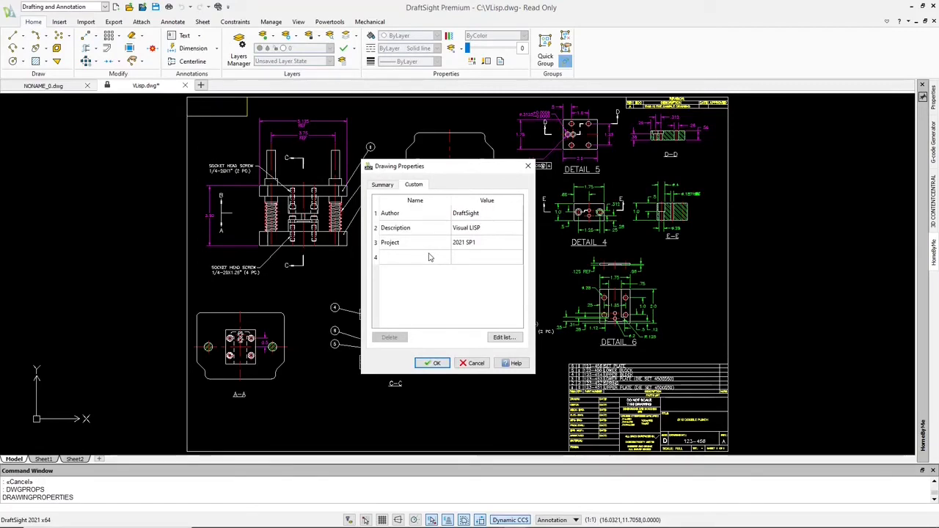
click(436, 363)
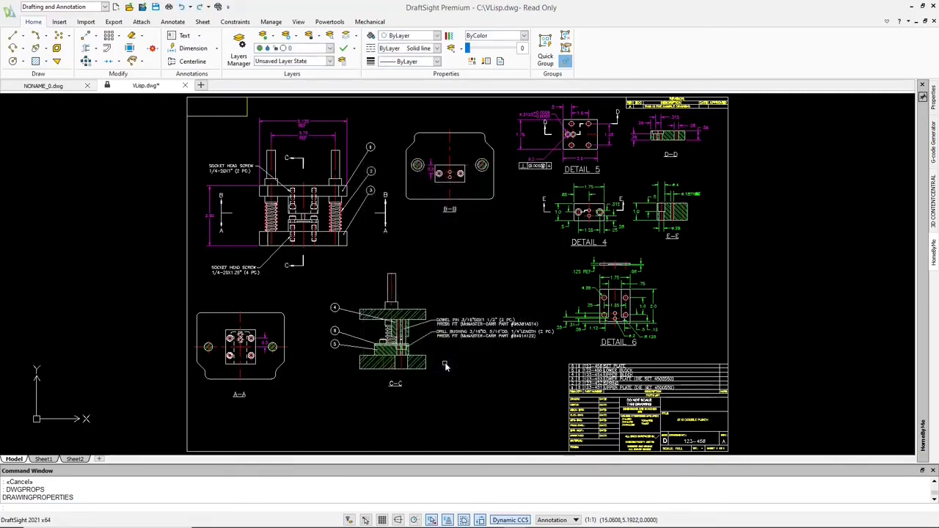
Step: Check the list of DraftSight add-ins for the GET-CUSTOMINFO.LSP routine
click(268, 23)
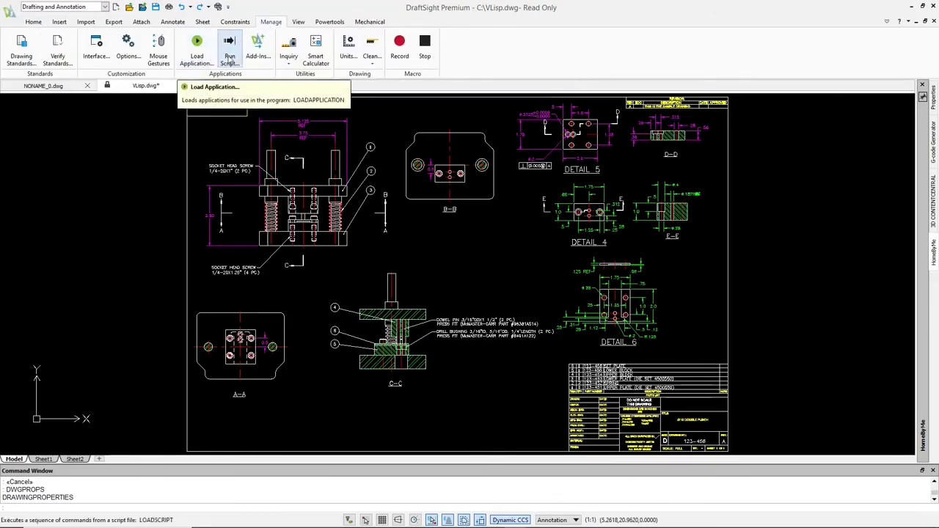
click(257, 57)
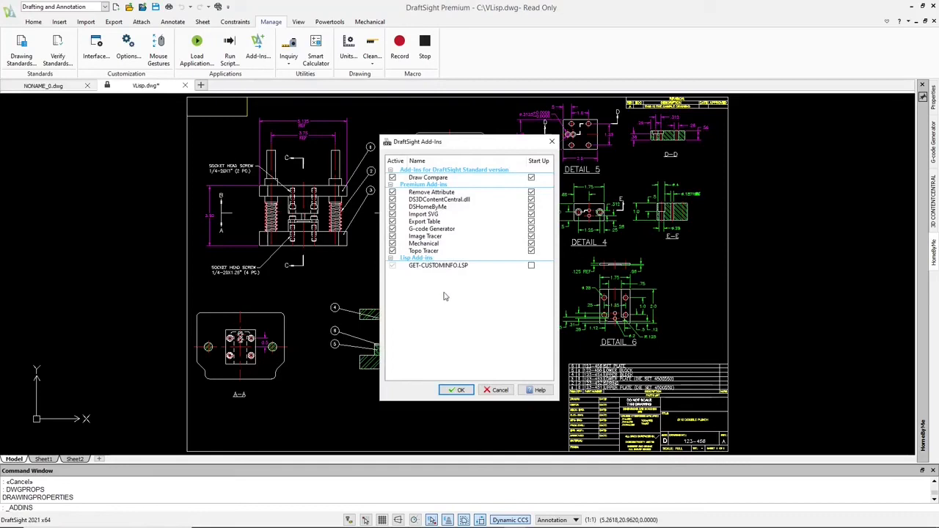
click(456, 390)
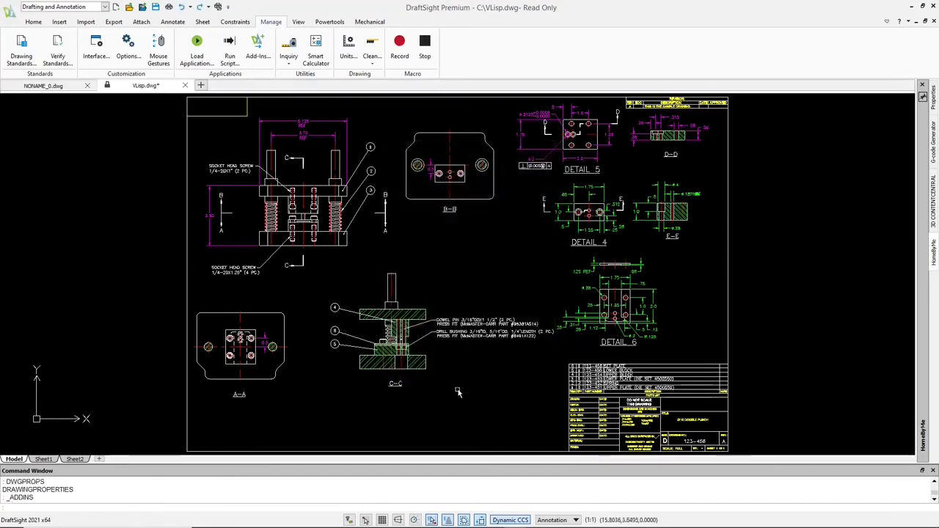
Step: Run the GETCUSTOMINFO Lisp command to report the drawing's custom properties, and dismiss its alert
text(GETCUS)
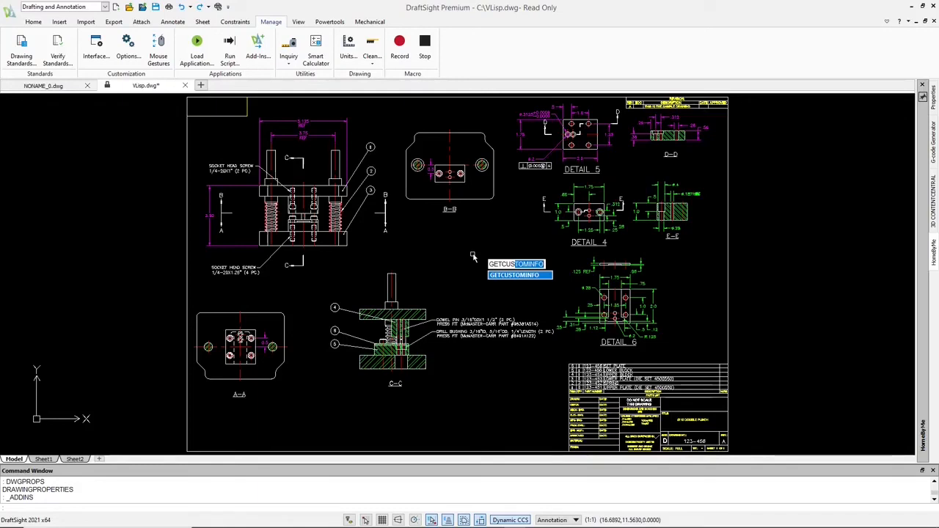
key(Return)
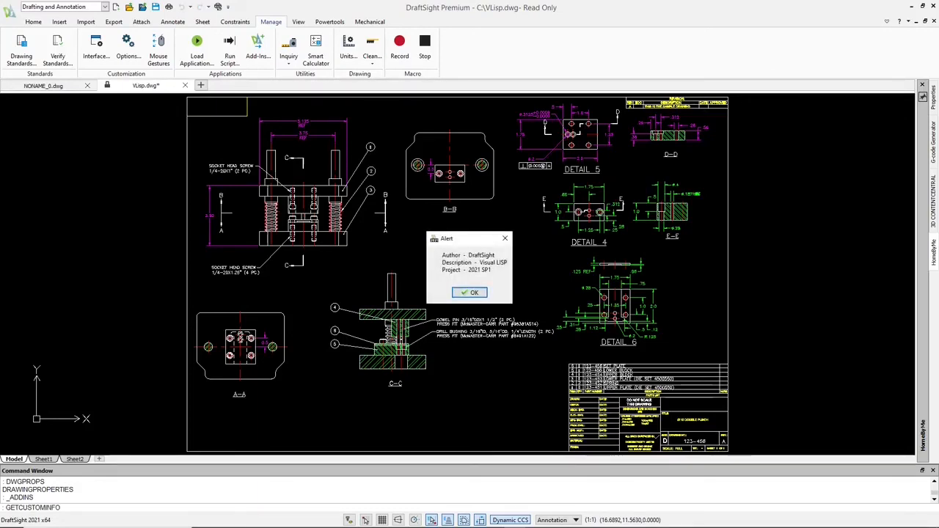
click(475, 293)
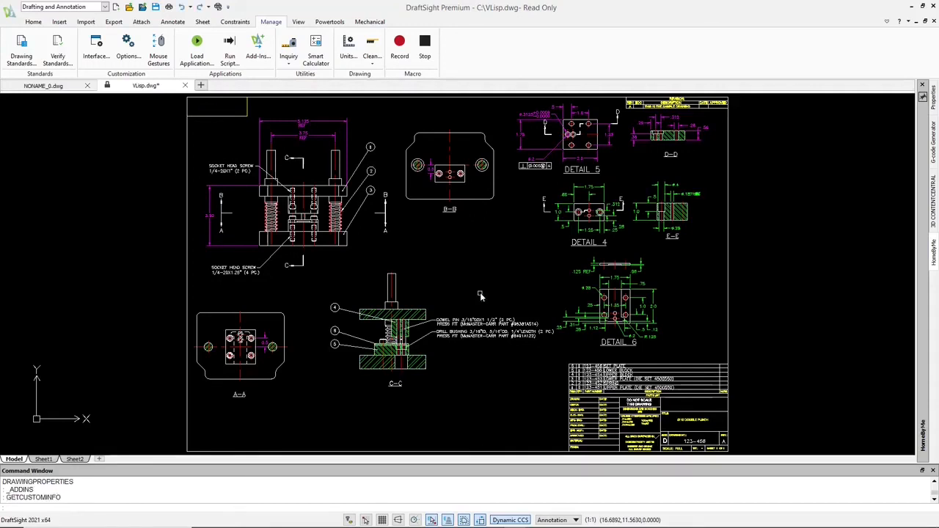